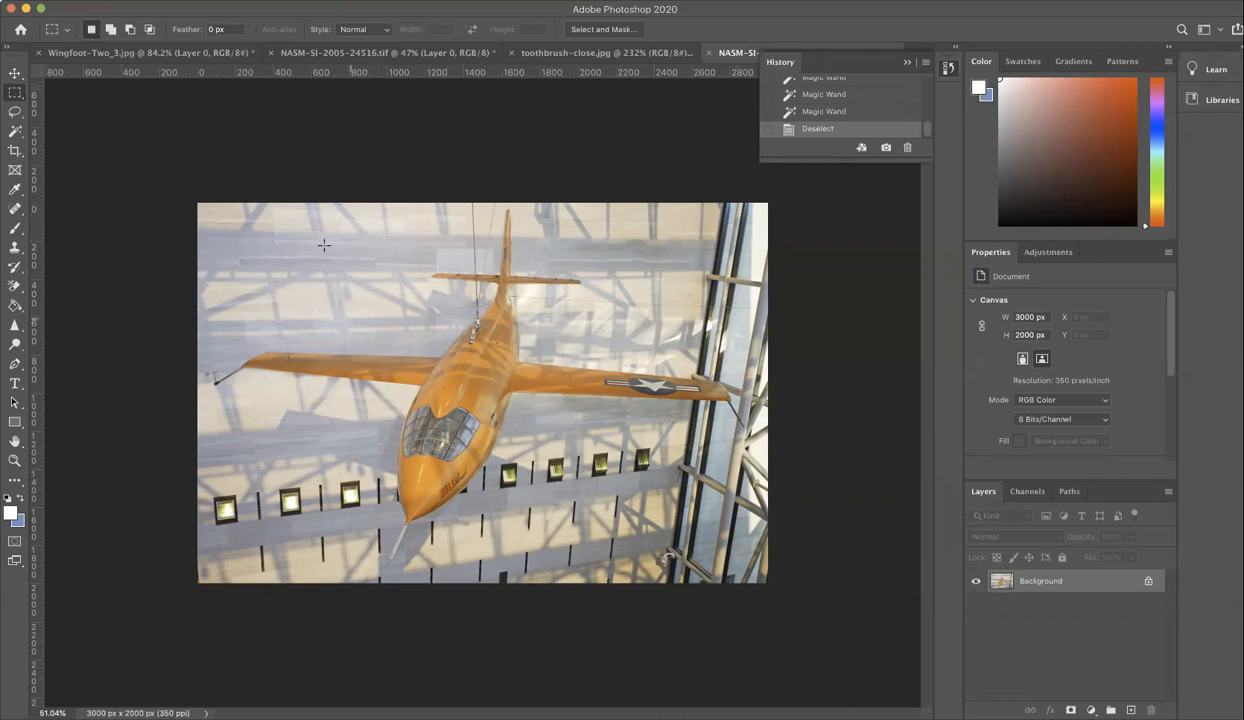
Try to select the pale wall above the wing beside the fuselage with the Magic Wand at tolerance 10
left_click(16, 133)
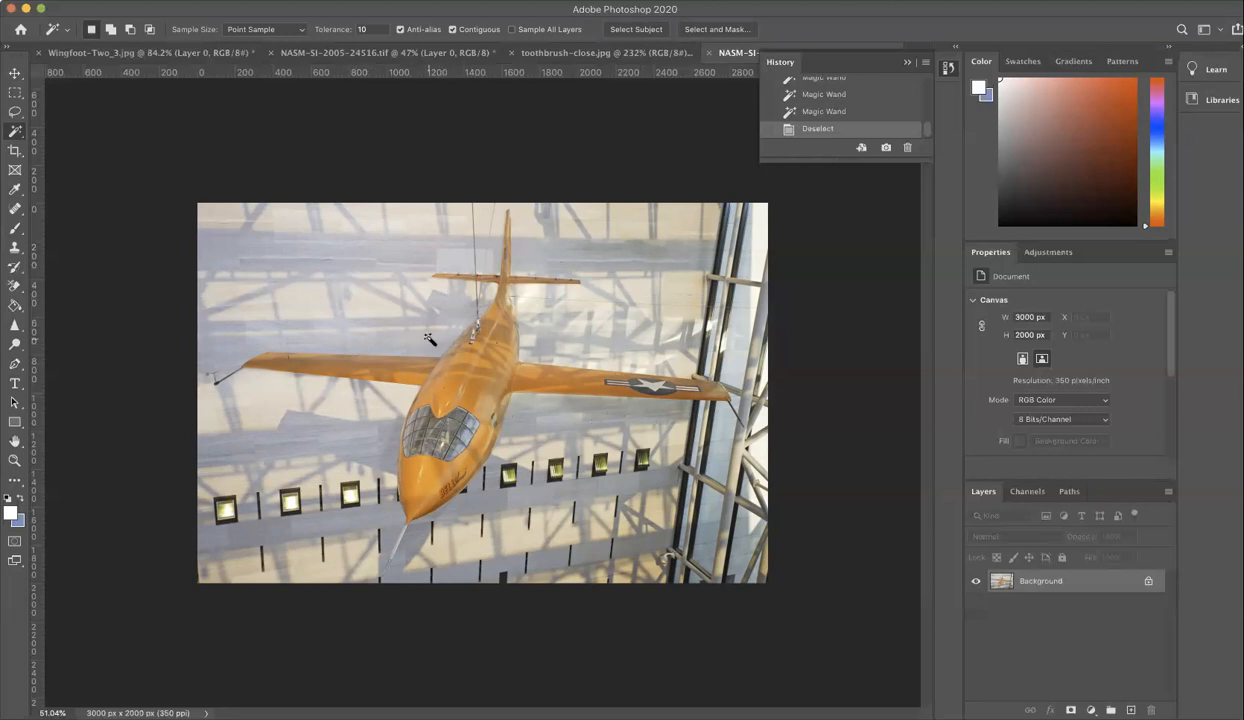
scroll(418, 331, "up", 5)
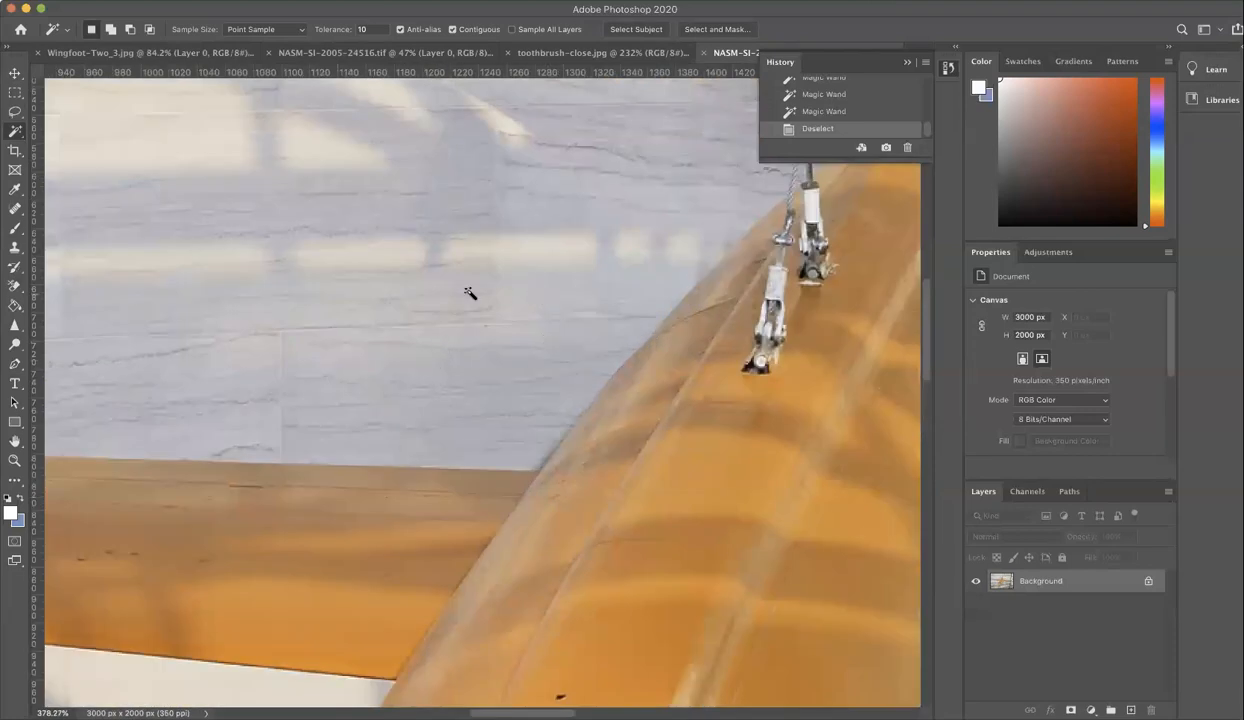
left_click(578, 343)
left_click(514, 333, "shift")
left_click(618, 307, "shift")
left_click(618, 303)
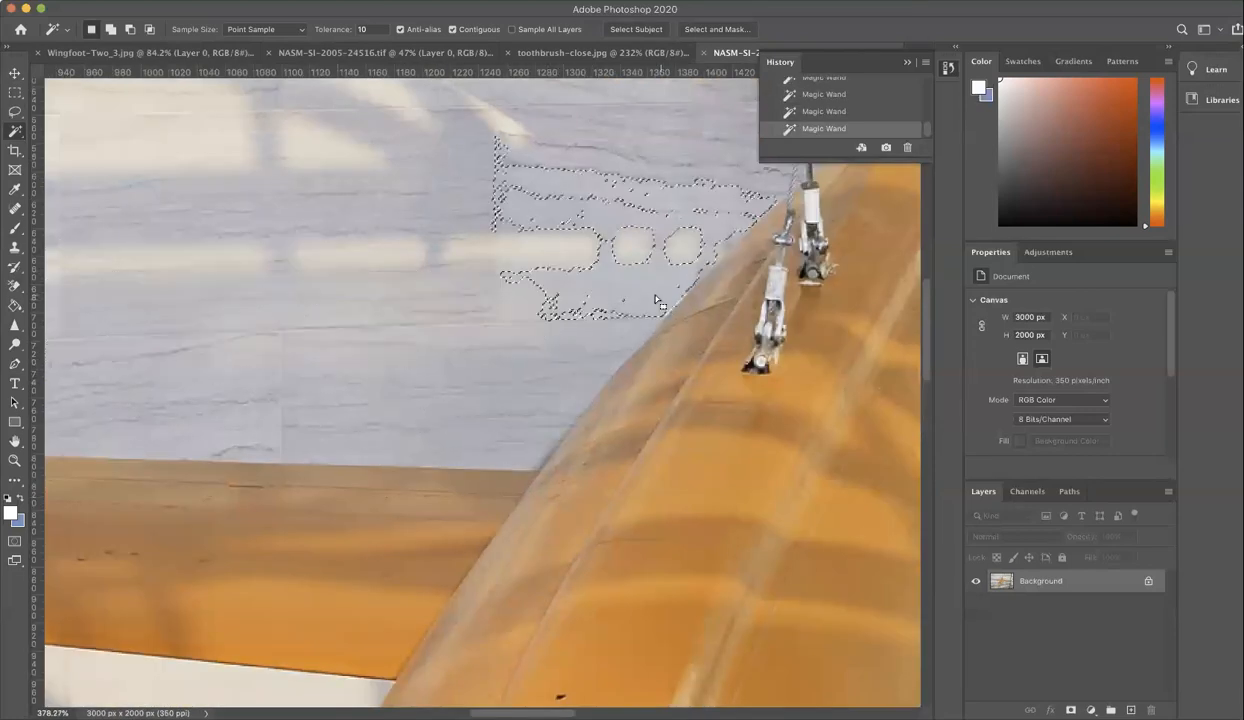
left_click(577, 250)
left_click(487, 217)
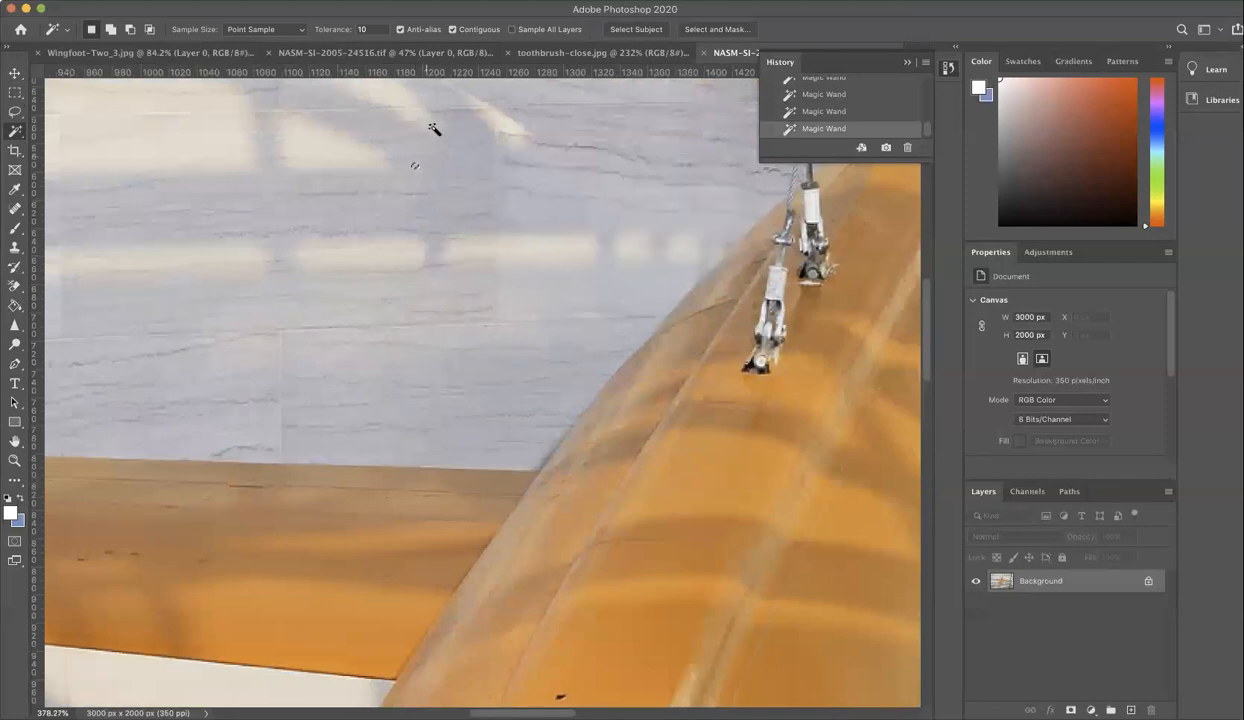
left_click(568, 177)
key("super+0")
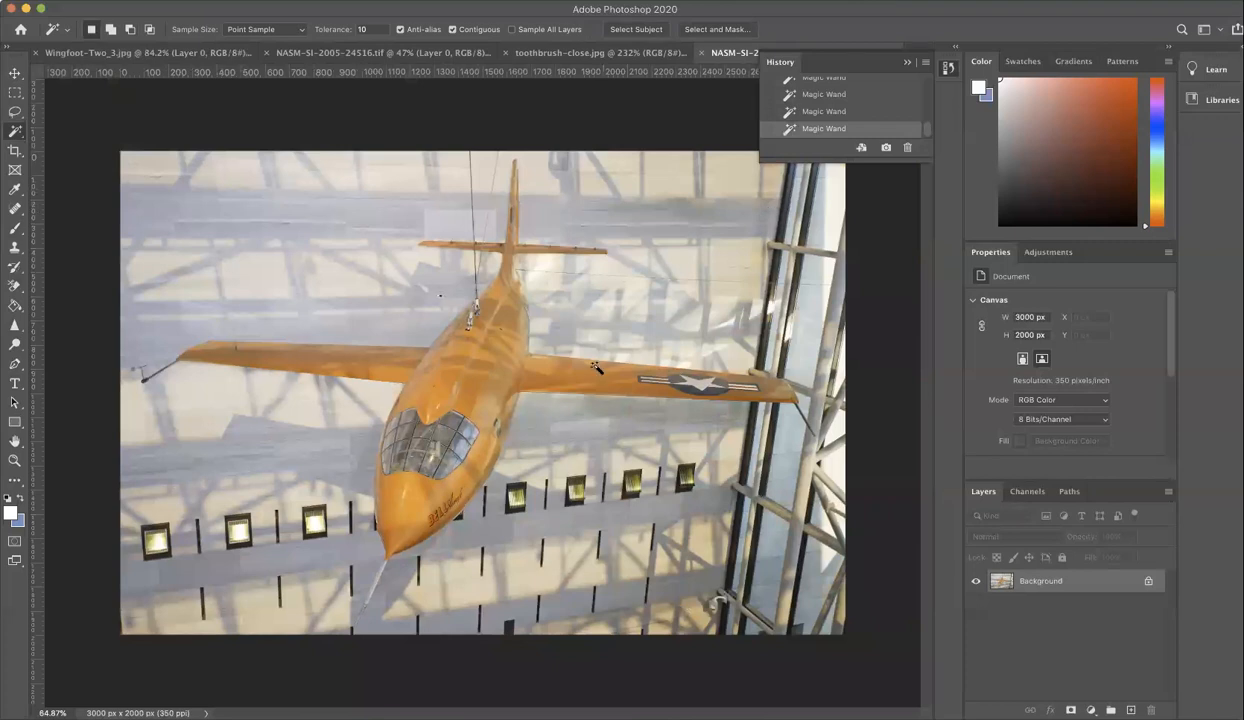
Try the Magic Wand on the wall below the other wing, and clear the selection with the Rectangular Marquee tool
left_click(537, 418)
left_click(611, 421)
left_click(12, 91)
left_click(260, 262)
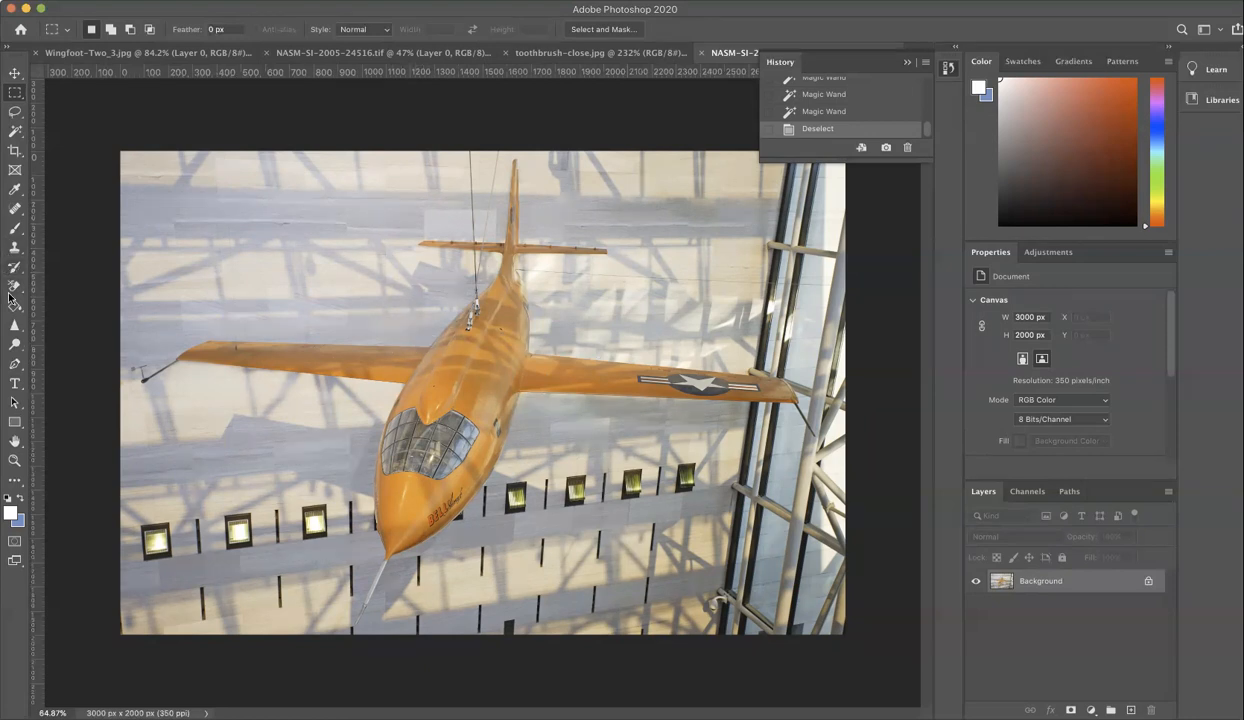
Start a Pen tool path with an anchor point where the upper edge of the left-hand wing meets the fuselage
left_click(15, 364)
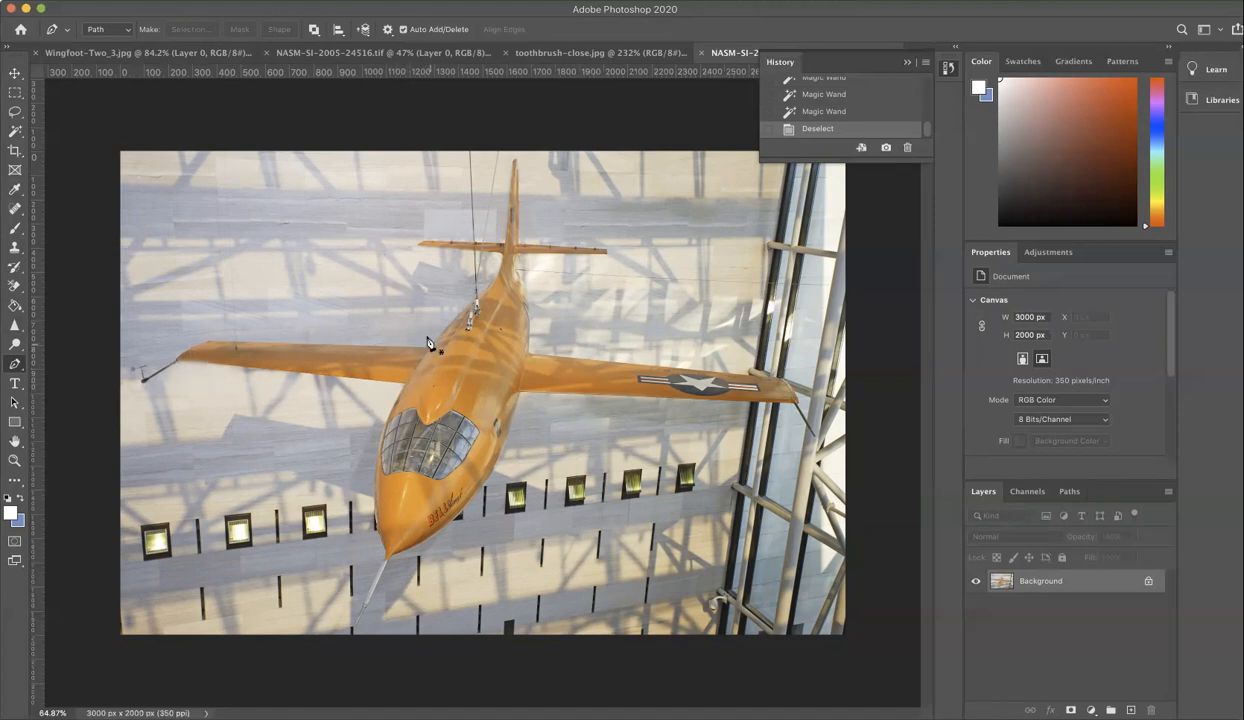
scroll(430, 360, "up", 10)
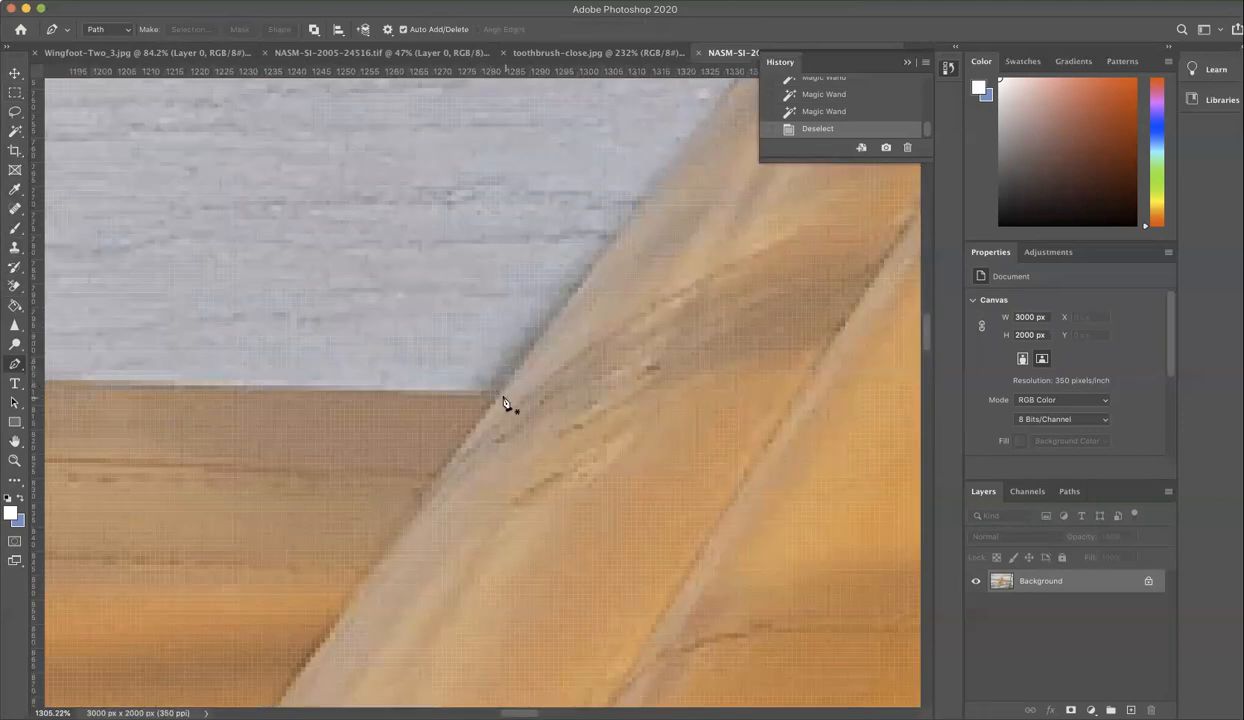
left_click(503, 399)
scroll(366, 406, "down", 4)
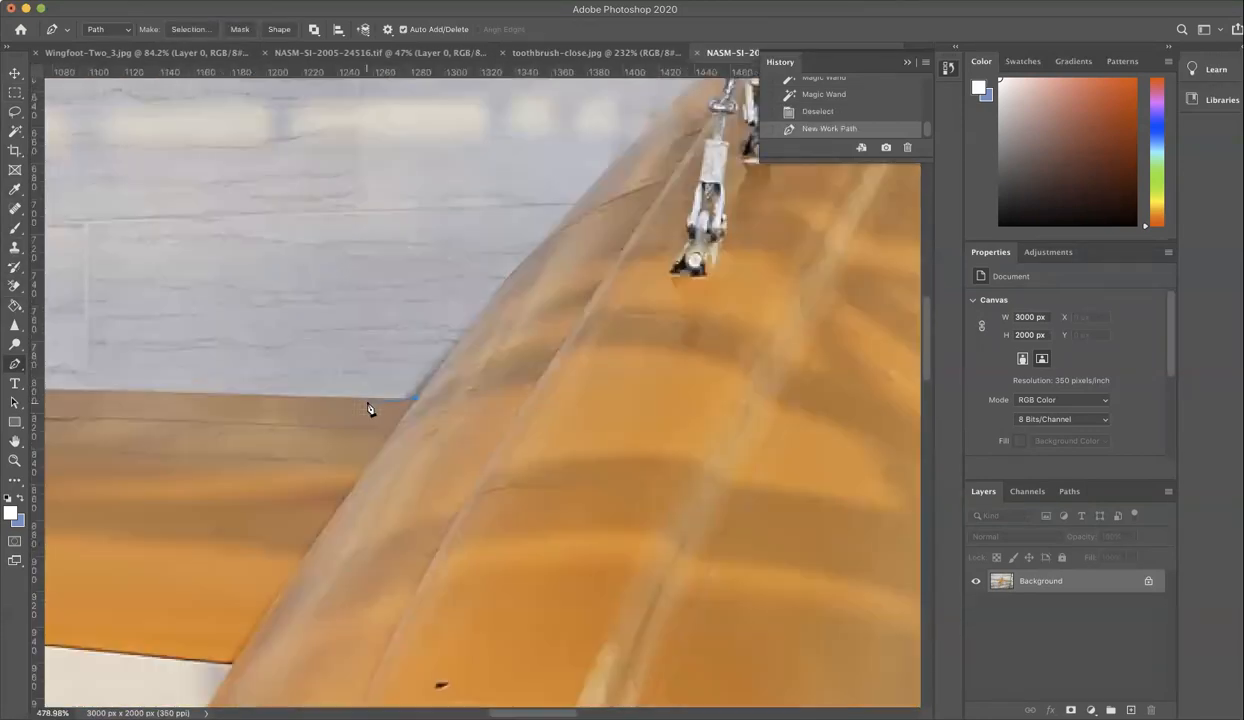
key("super+0")
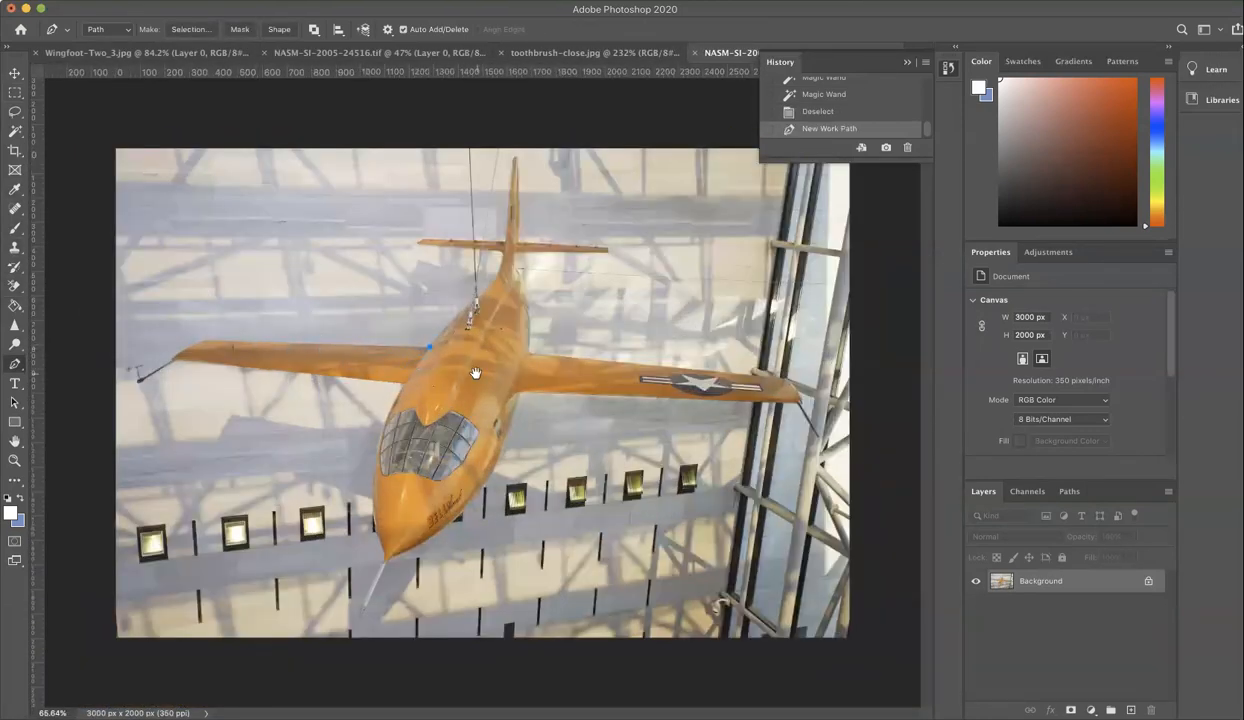
Try to place the second anchor point at the upper corner of the wing tip, and undo it
scroll(251, 346, "up", 5)
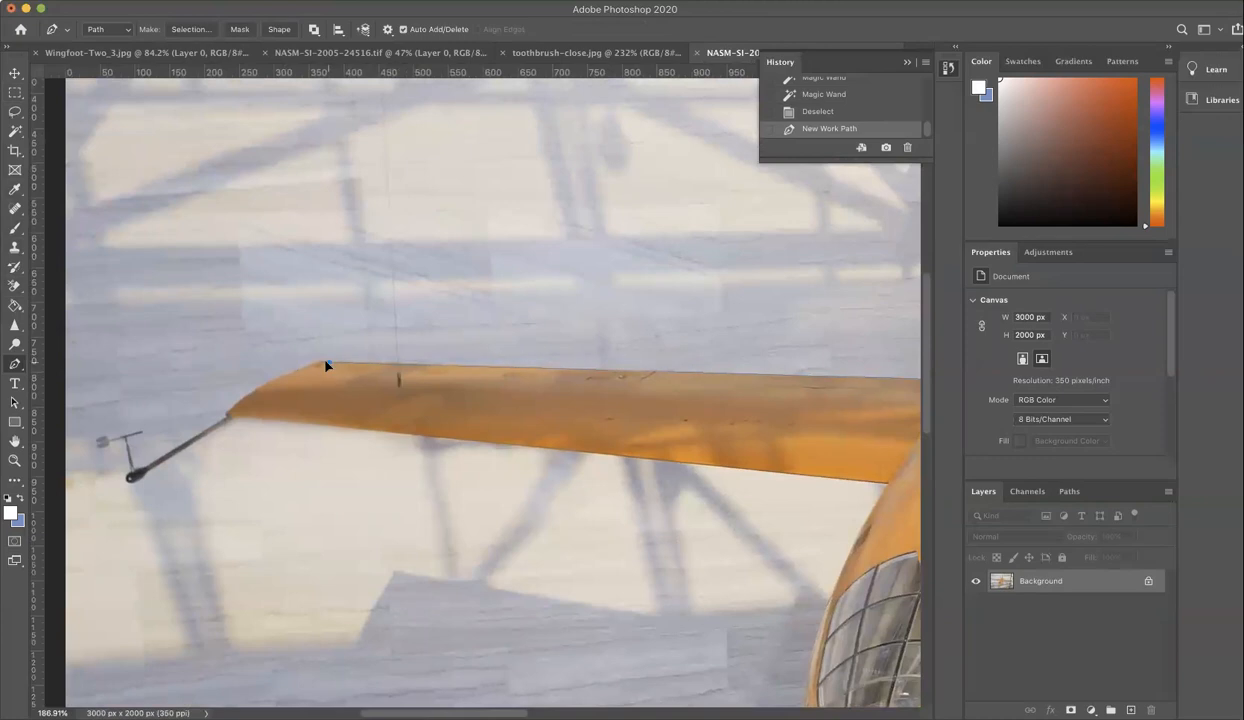
left_click(328, 363)
scroll(328, 366, "up", 2)
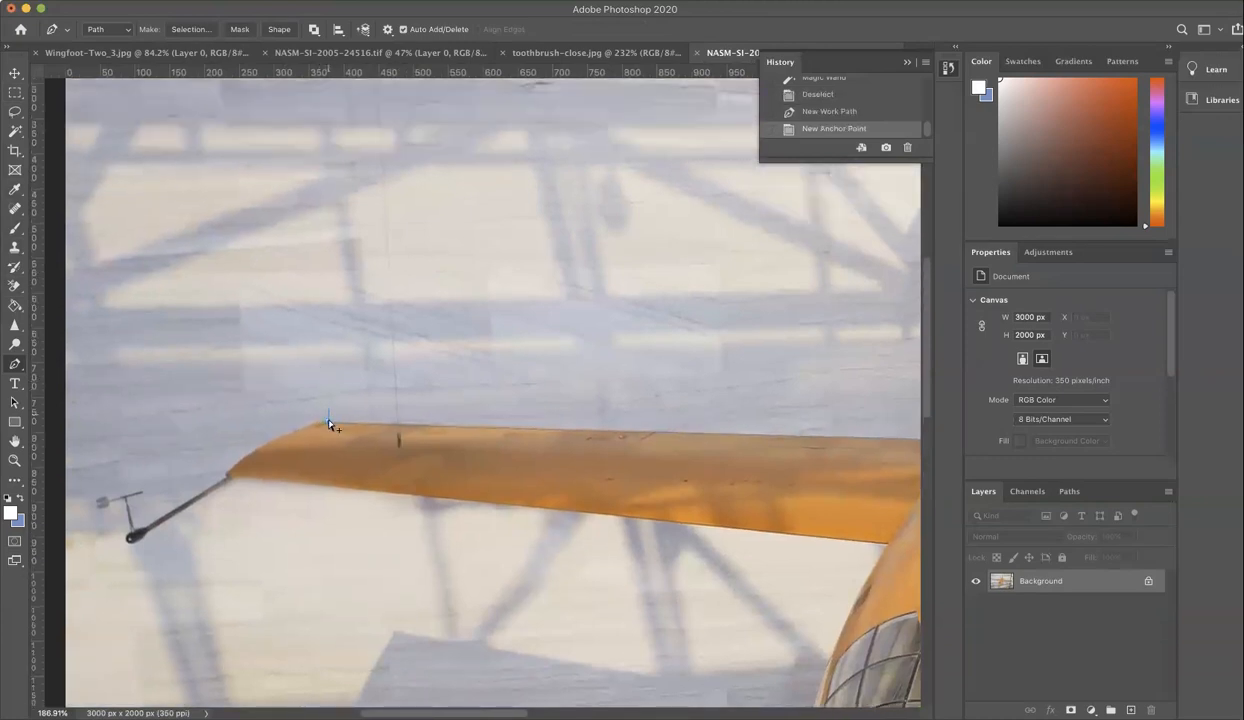
key("super+z")
Run the path along the wing's upper edge and place anchor points around the small rounded corner at the wing tip
scroll(325, 423, "up", 10)
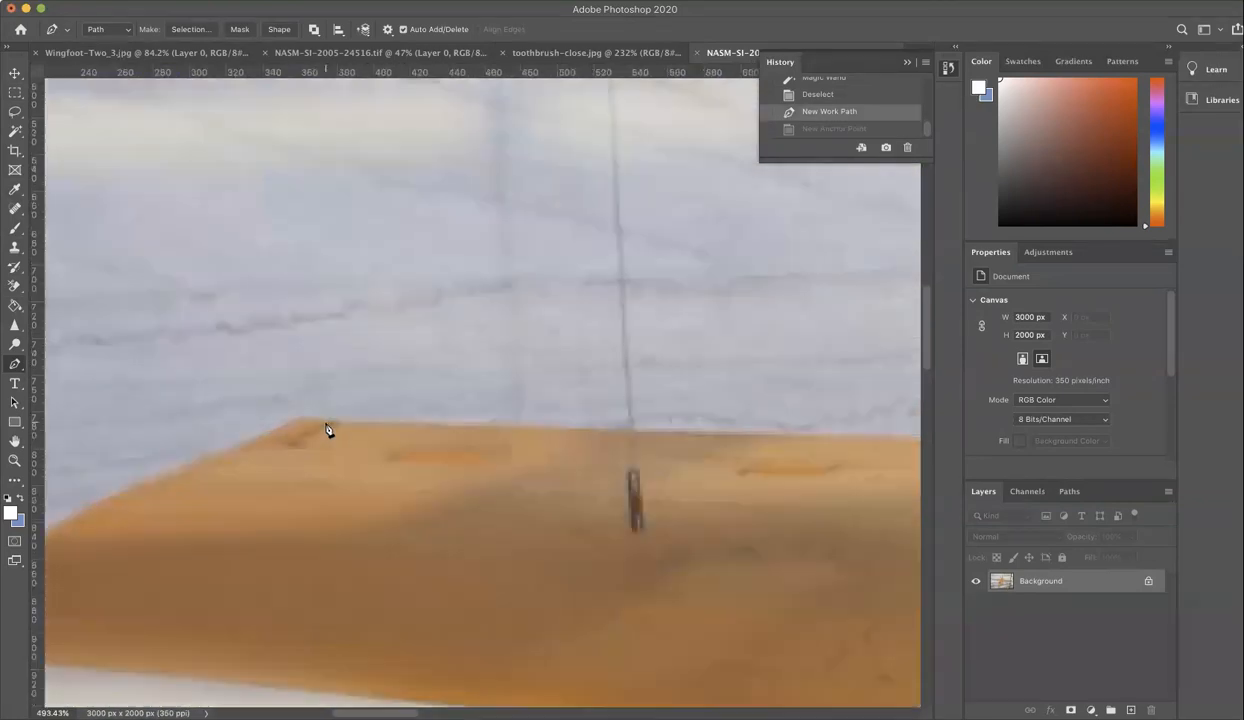
scroll(348, 433, "up", 3)
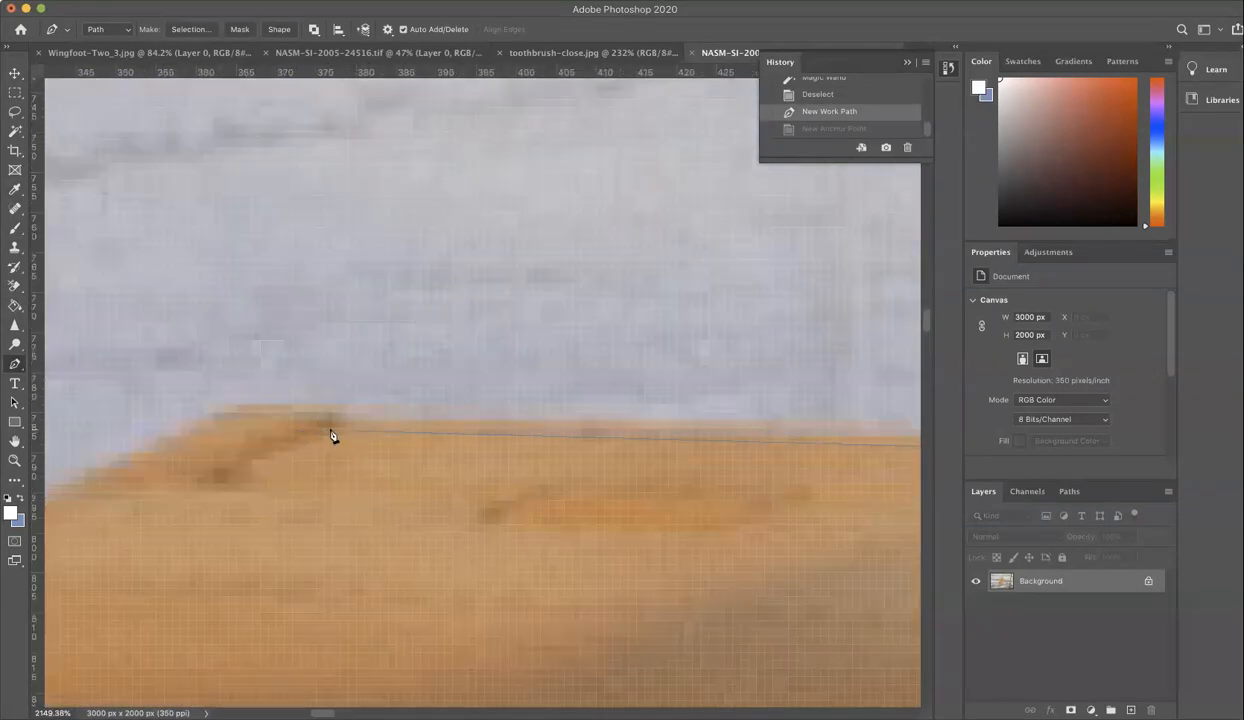
mouse_move(341, 428)
left_mouse_down()
mouse_move(230, 444)
mouse_move(184, 482)
mouse_move(319, 436)
mouse_move(328, 422)
mouse_move(257, 427)
mouse_move(364, 382)
mouse_move(330, 359)
mouse_move(347, 406)
left_mouse_up()
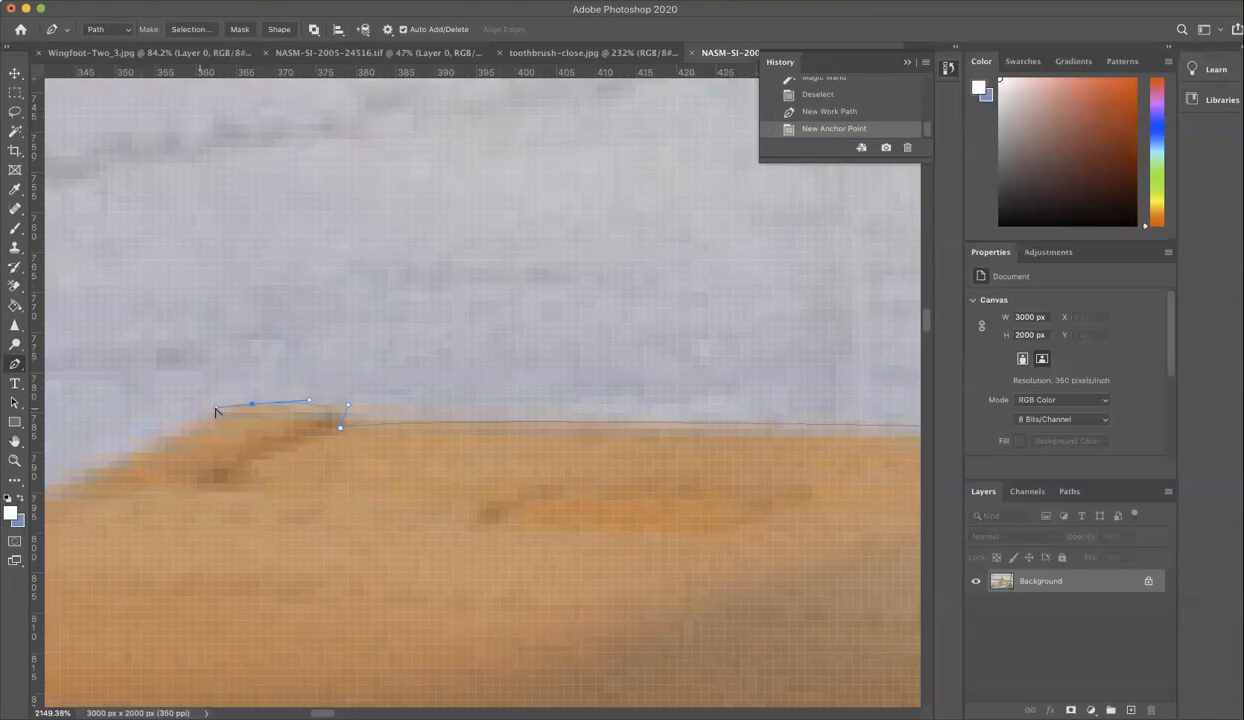
left_click(230, 409)
left_click(187, 429)
Continue the path with a curved segment down the sloping wing-tip edge to the base of the probe
scroll(249, 441, "down", 4)
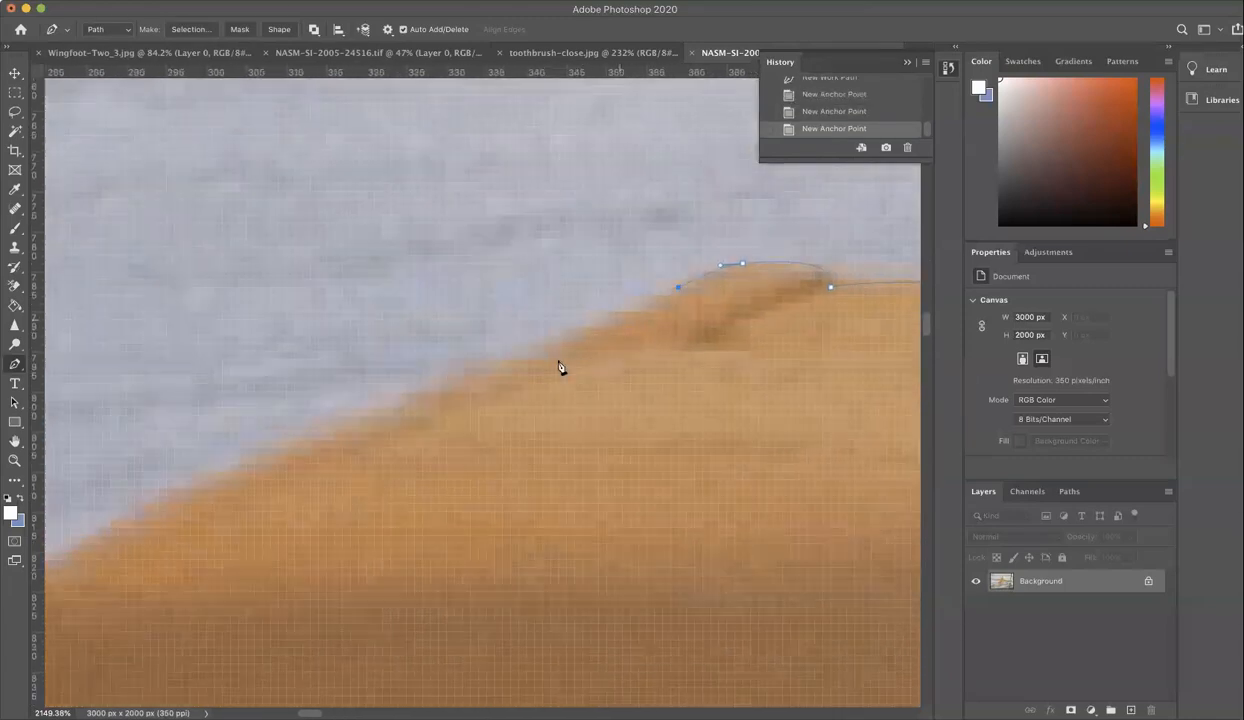
left_click_drag(330, 451, 276, 476)
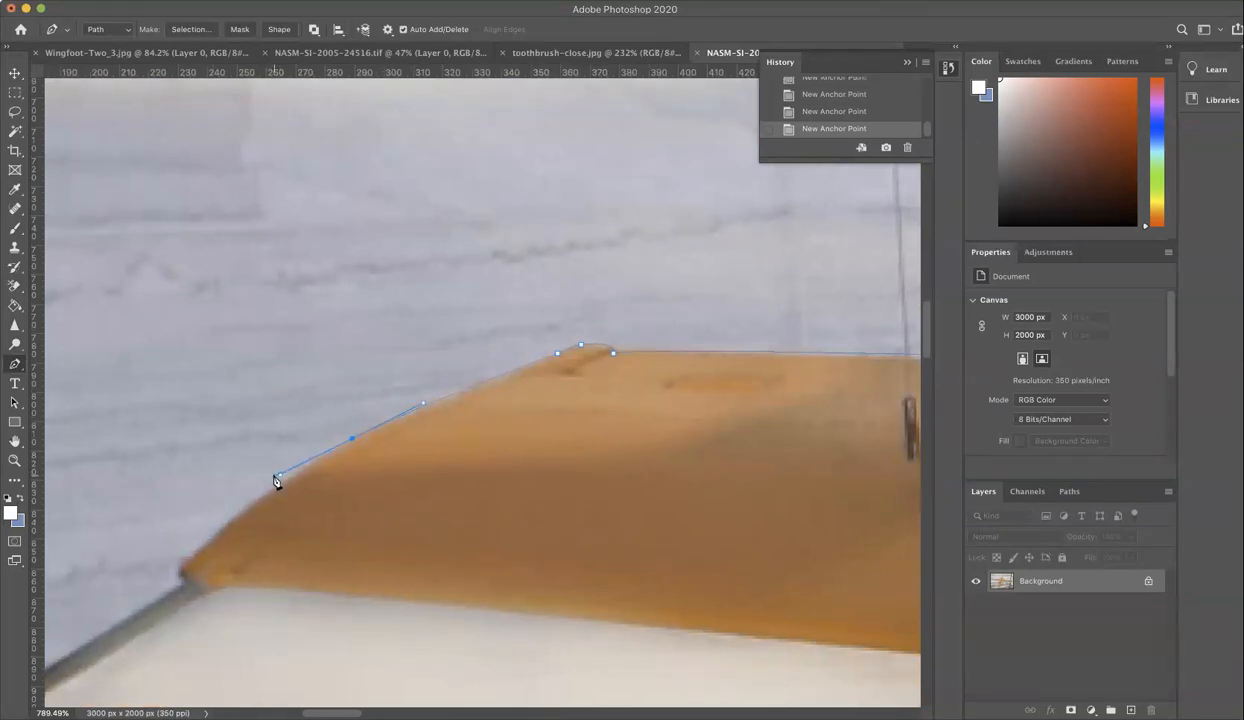
left_click(181, 578)
Trace the upper edge of the wing-tip probe, its upright strut and the end of the crossbar with anchor points
left_click_drag(131, 637, 496, 479)
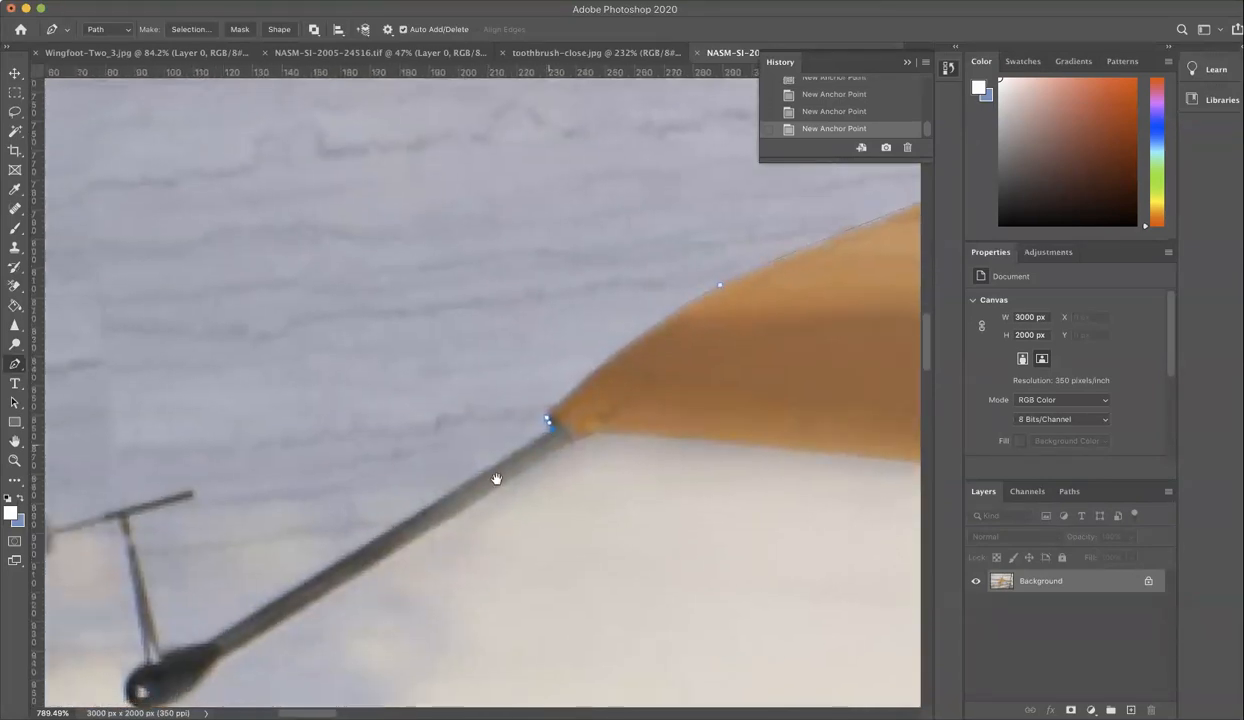
left_click(248, 624)
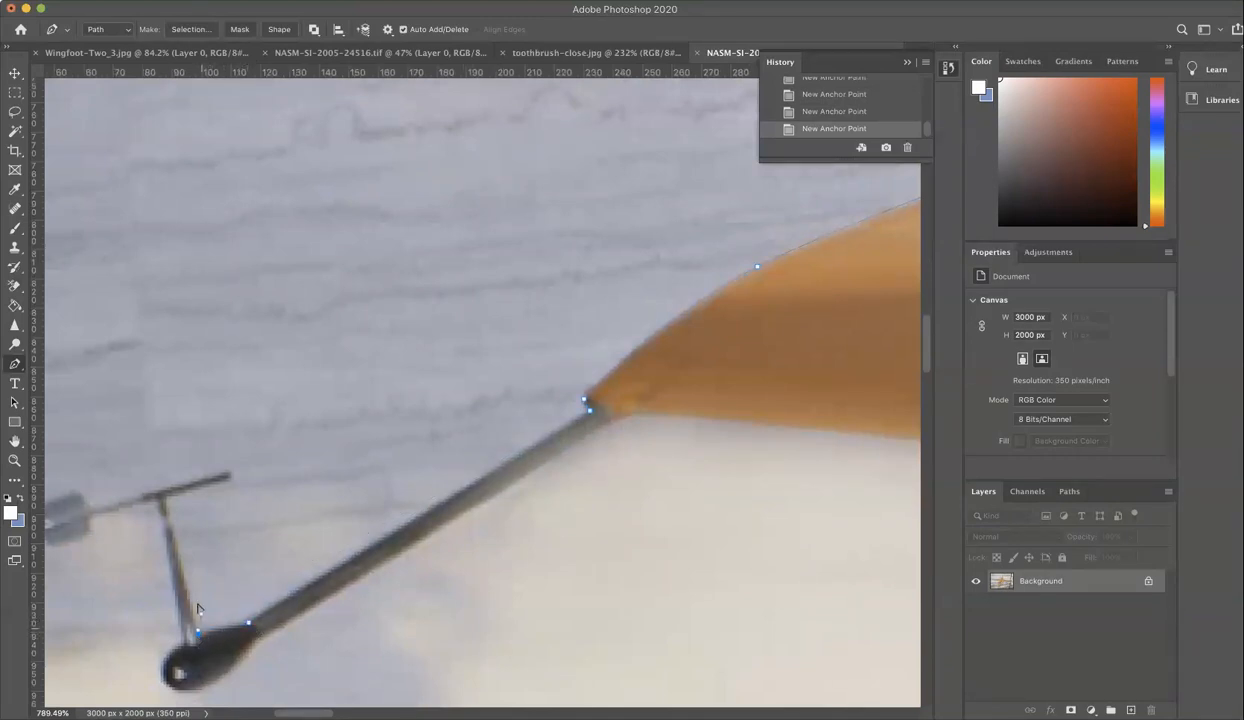
left_click(189, 595)
left_click(165, 499)
left_click(230, 471)
Trace around the probe's small vane and bring the path back along the probe to the wing tip
left_click_drag(83, 490, 324, 497)
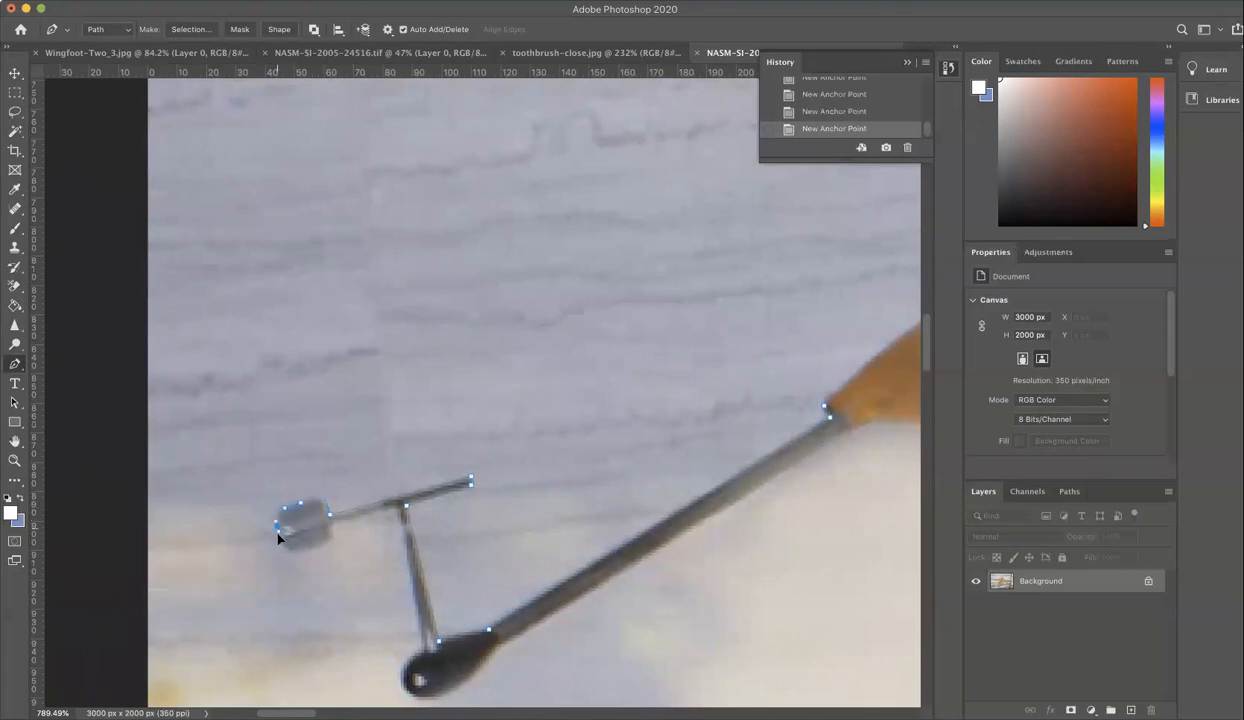
left_click(294, 554)
left_click(848, 431)
Continue the path along the wing's lower edge to the point where it meets the fuselage
left_click_drag(871, 426, 355, 460)
scroll(355, 460, "down", 10)
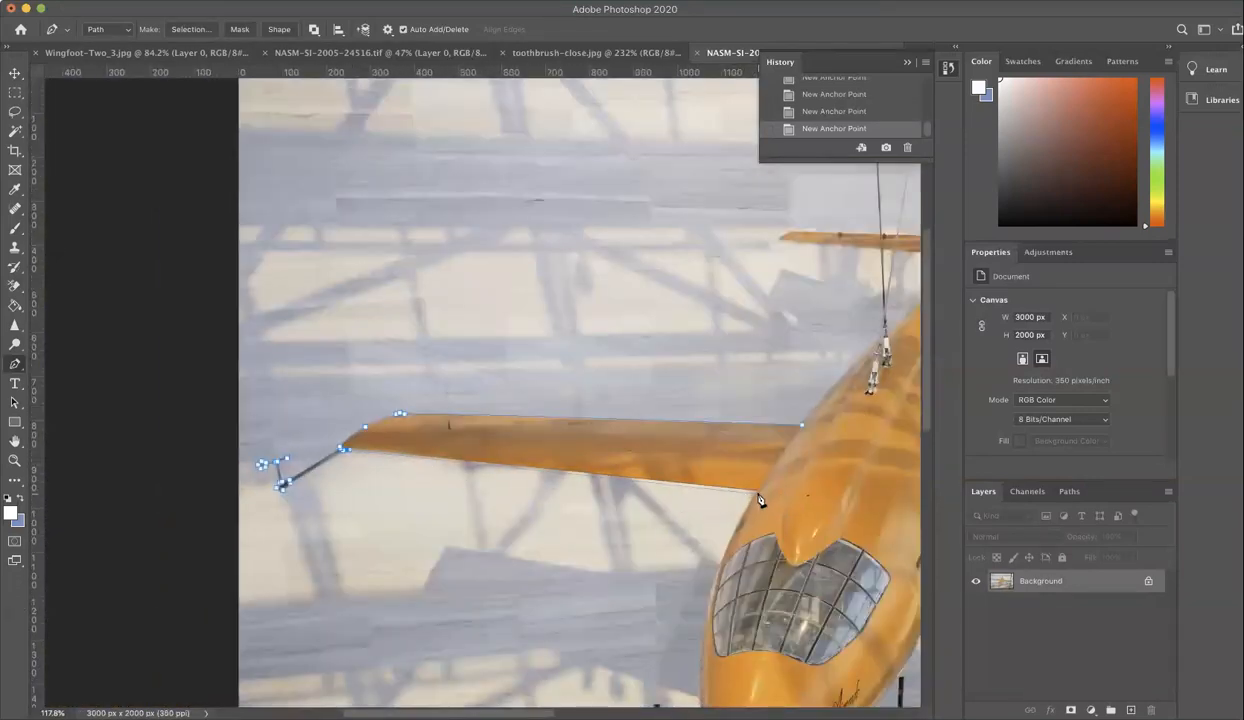
scroll(760, 500, "up", 4)
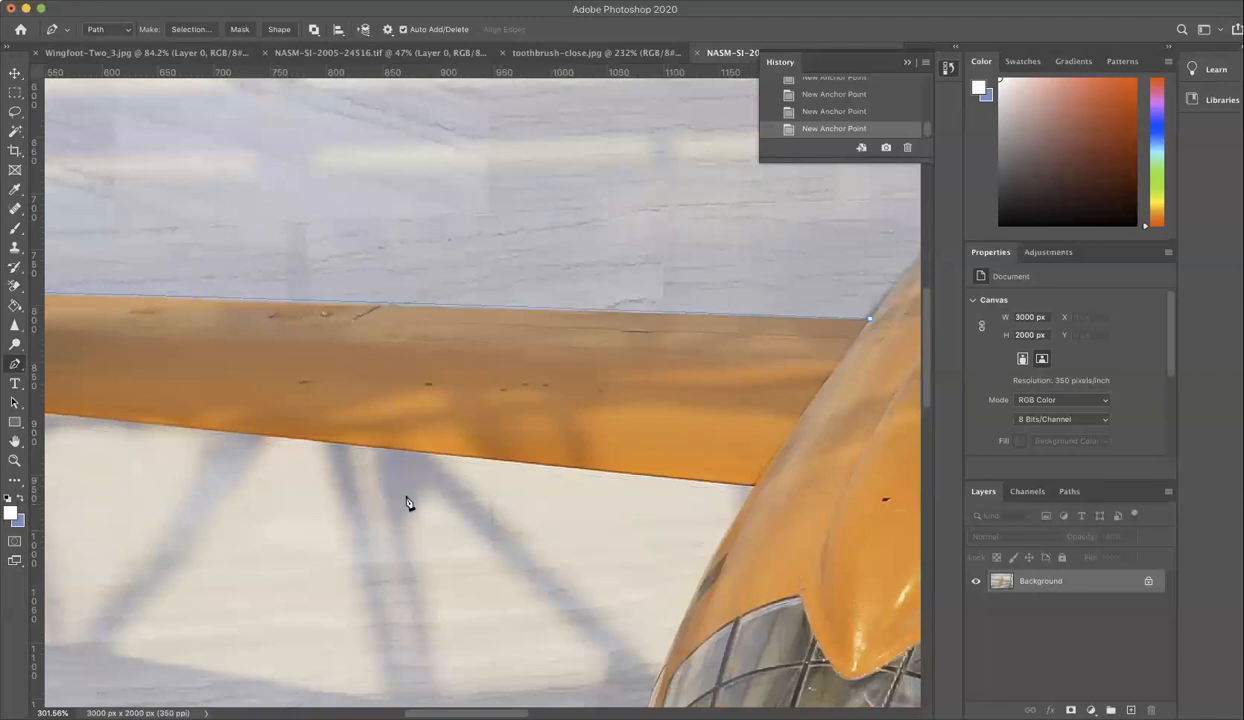
left_click_drag(464, 503, 484, 462)
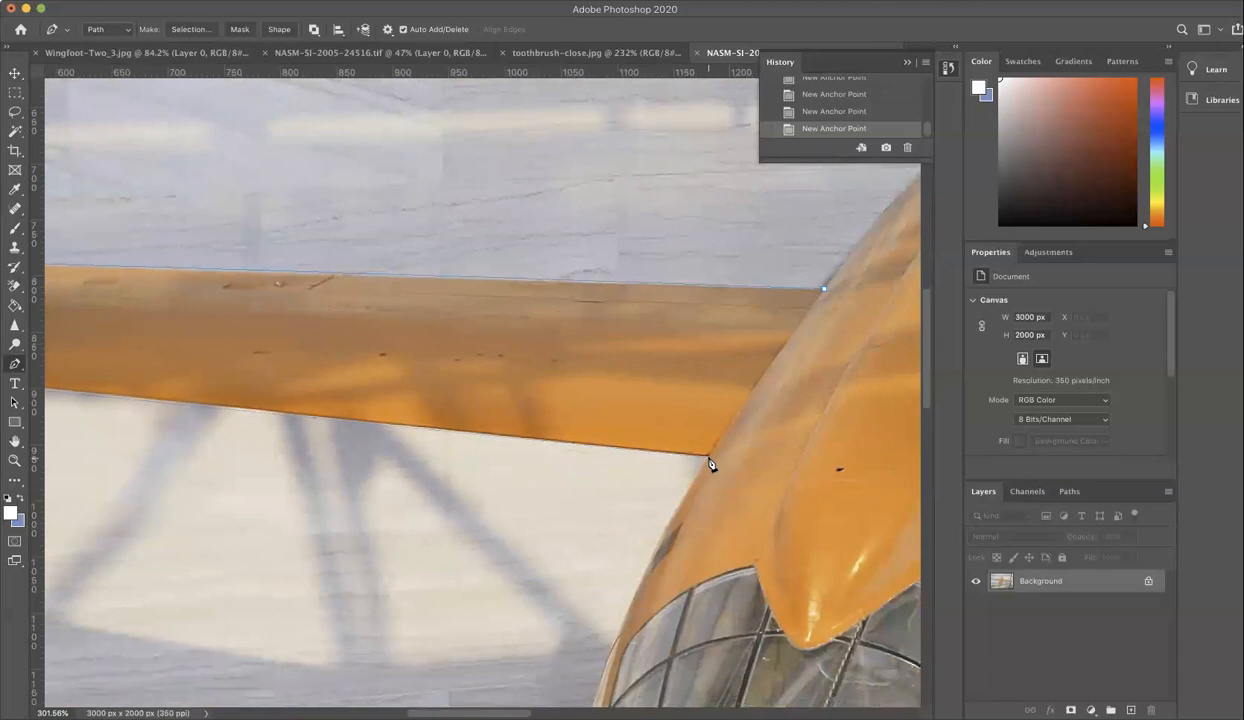
scroll(709, 462, "up", 2)
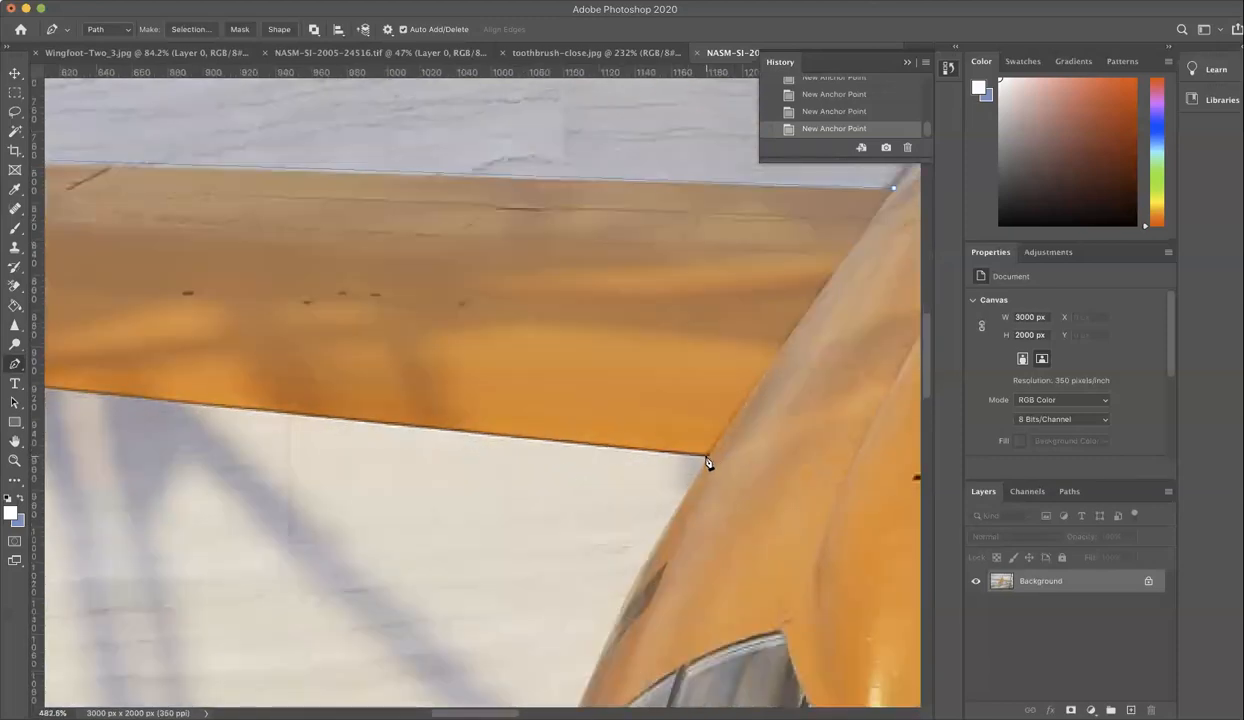
Place an anchor point on the fuselage's outer edge beside the lower nose and bend the segment along the body
left_click_drag(652, 547, 723, 305)
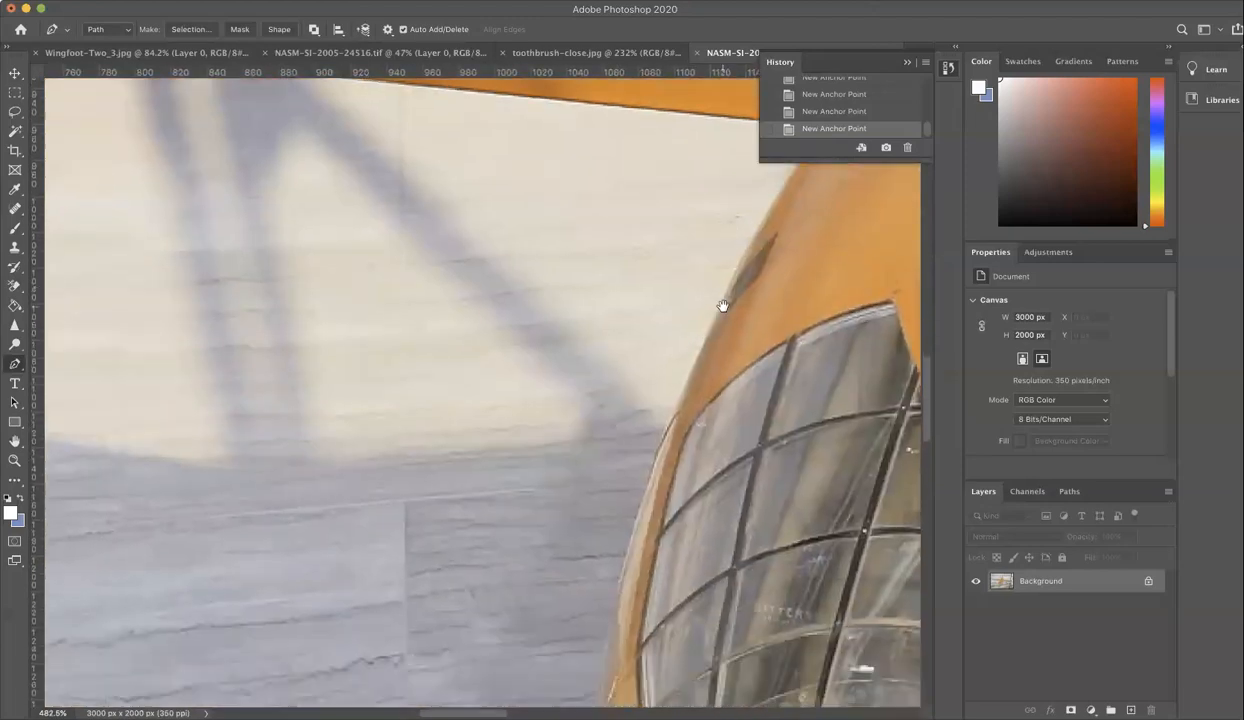
left_click_drag(662, 505, 693, 246)
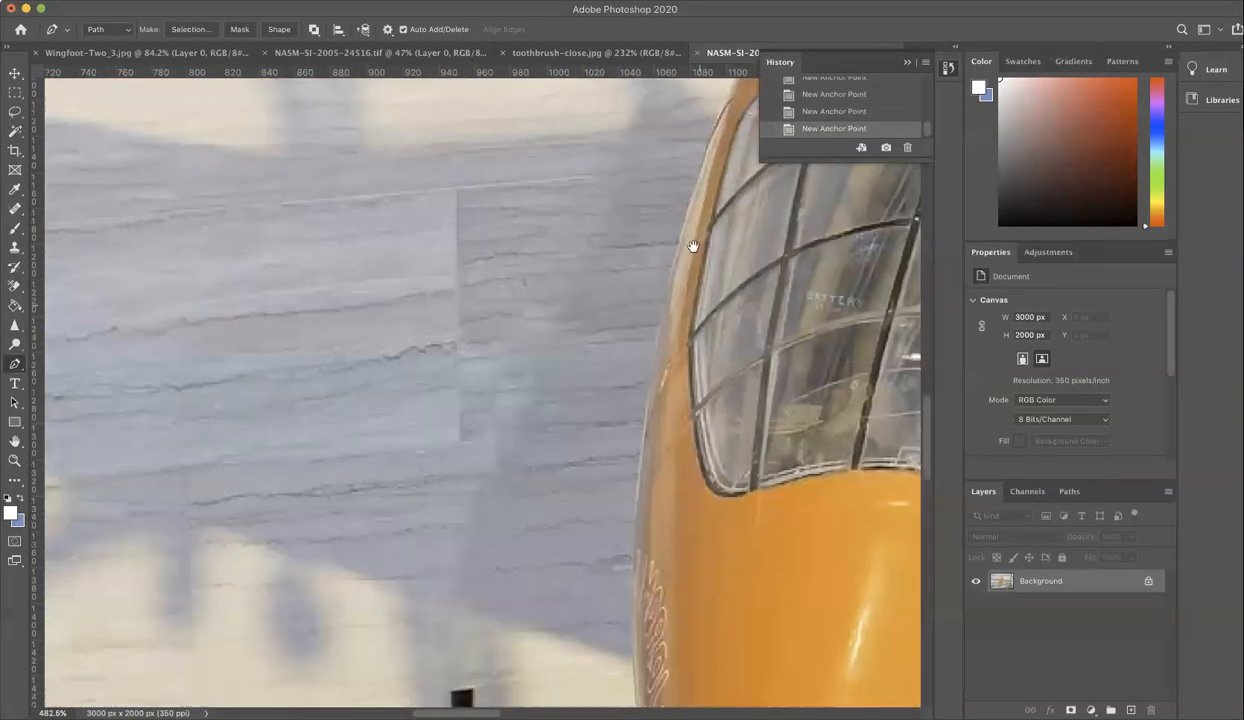
left_click_drag(653, 547, 689, 325)
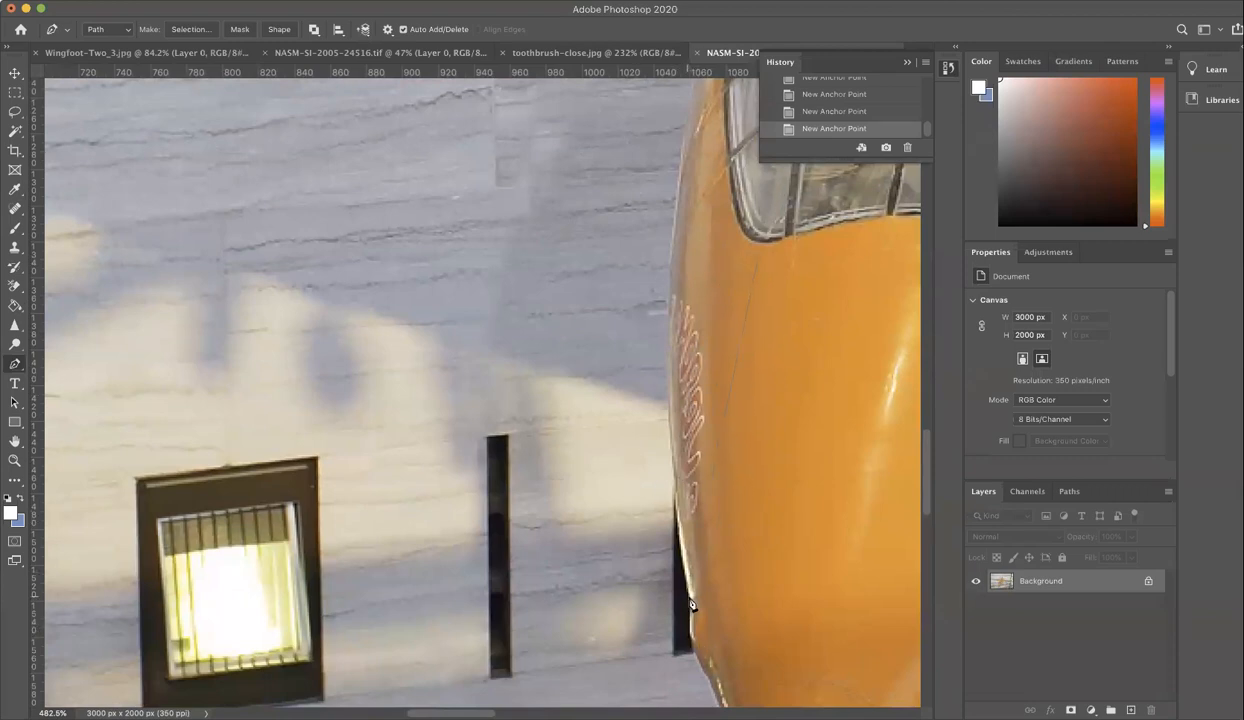
left_click_drag(750, 361, 691, 467)
Fit the path to the fuselage edge beside the canopy and extend it to the tip of the nose
scroll(690, 462, "down", 10)
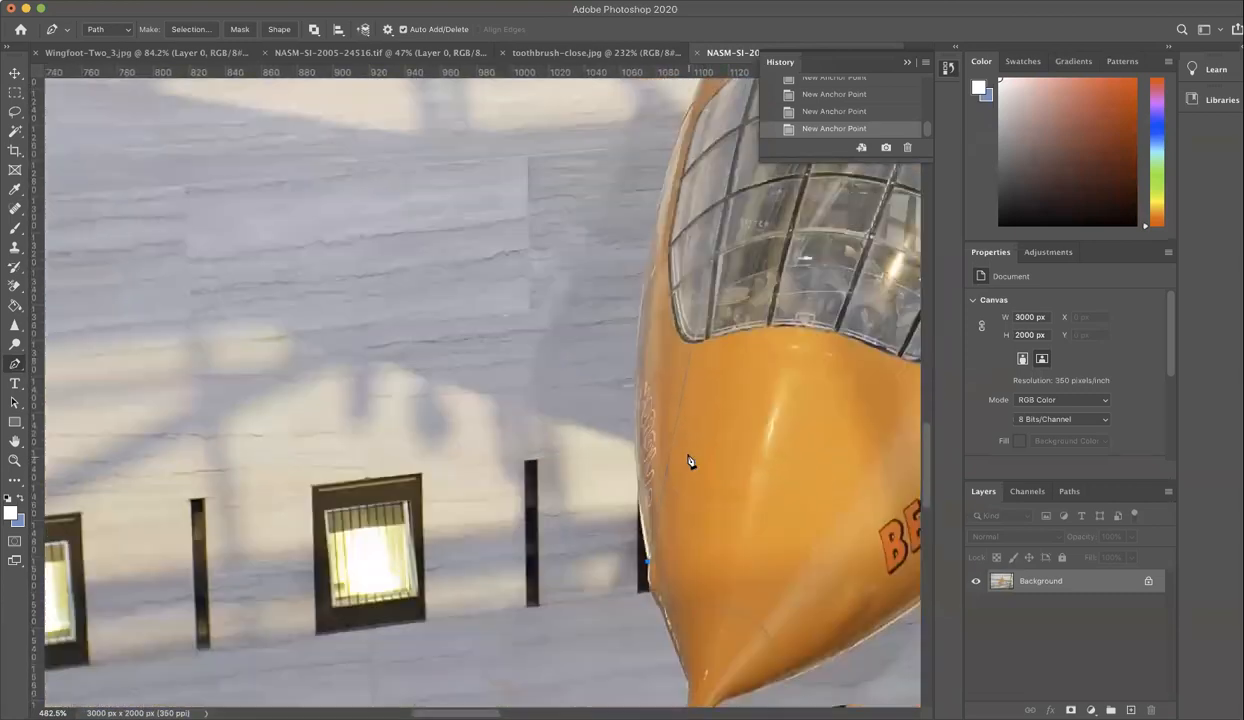
scroll(462, 395, "down", 2)
scroll(462, 395, "up", 8)
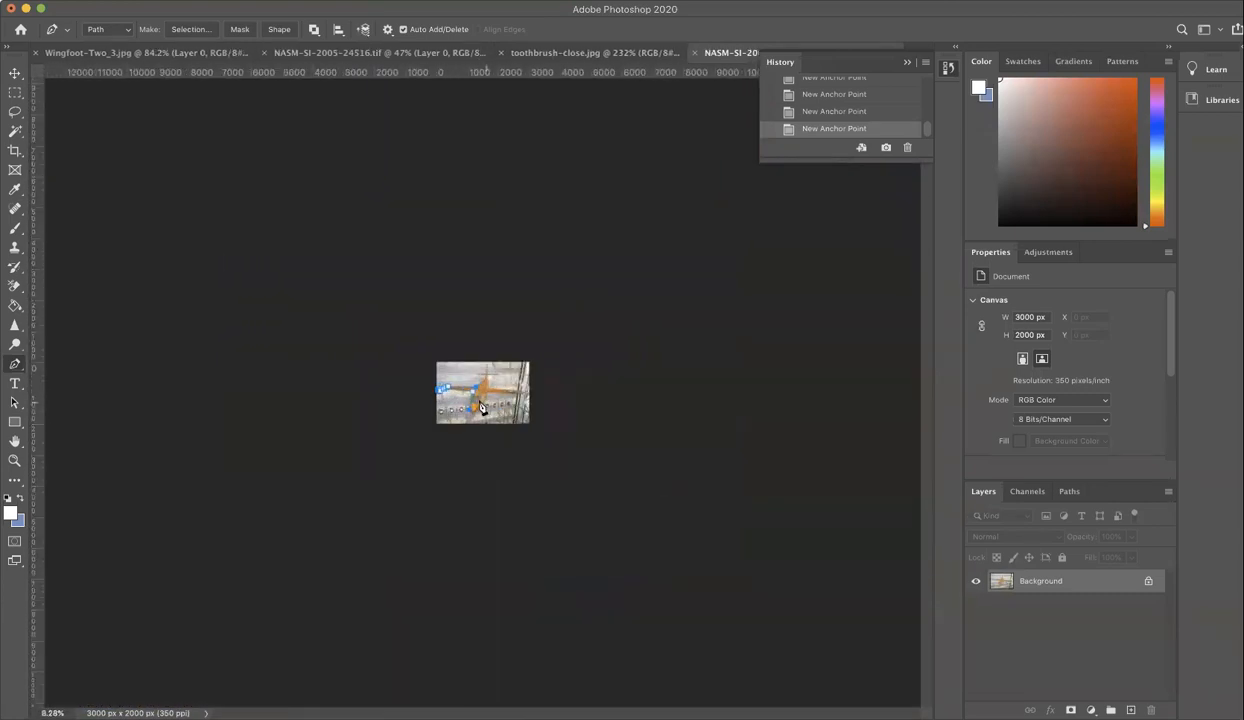
scroll(436, 447, "up", 5)
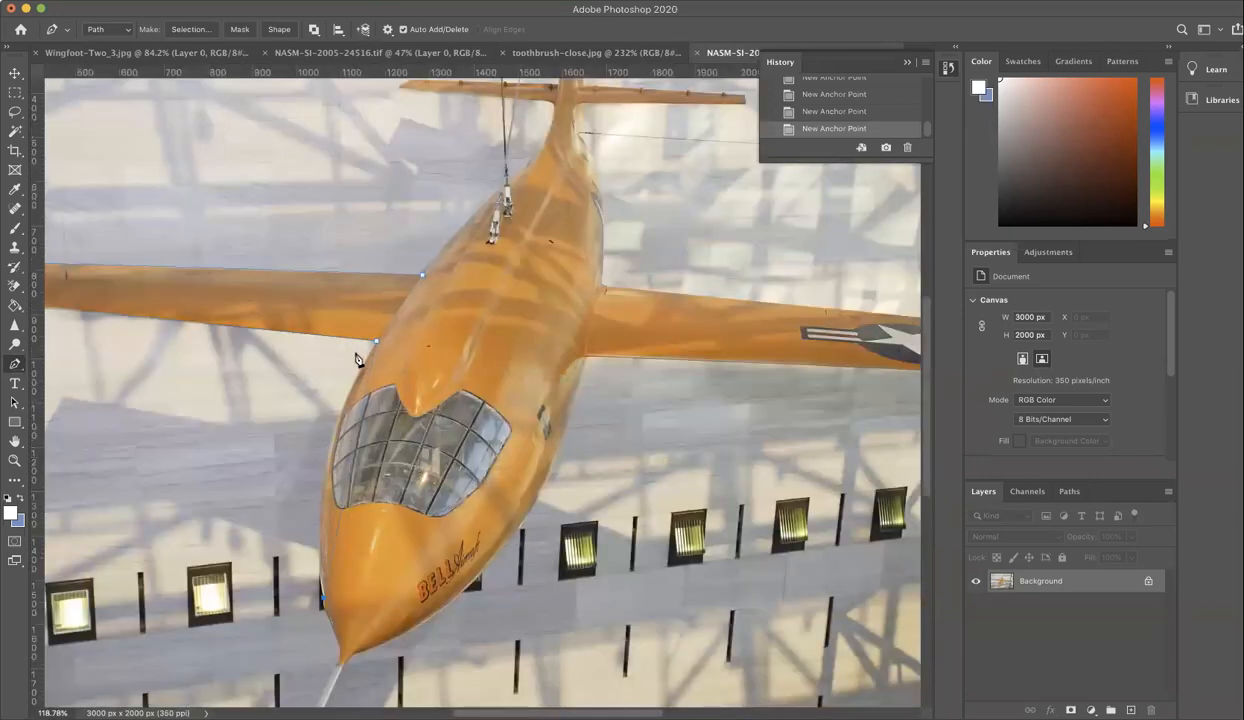
left_click_drag(356, 361, 396, 347)
left_click_drag(297, 467, 297, 466)
left_click(324, 601)
left_click(341, 645)
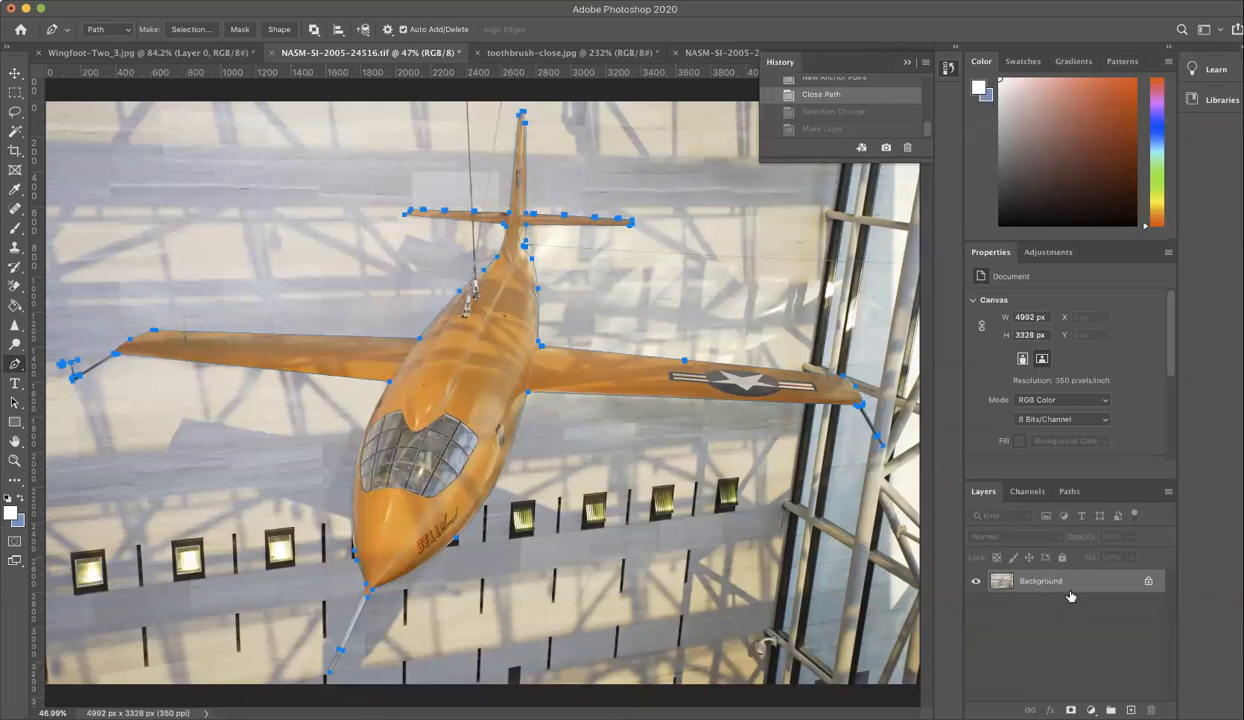
In the NASM-SI-2005-24516.tif document, convert the locked Background into a regular layer with the default settings
double_click(1034, 578)
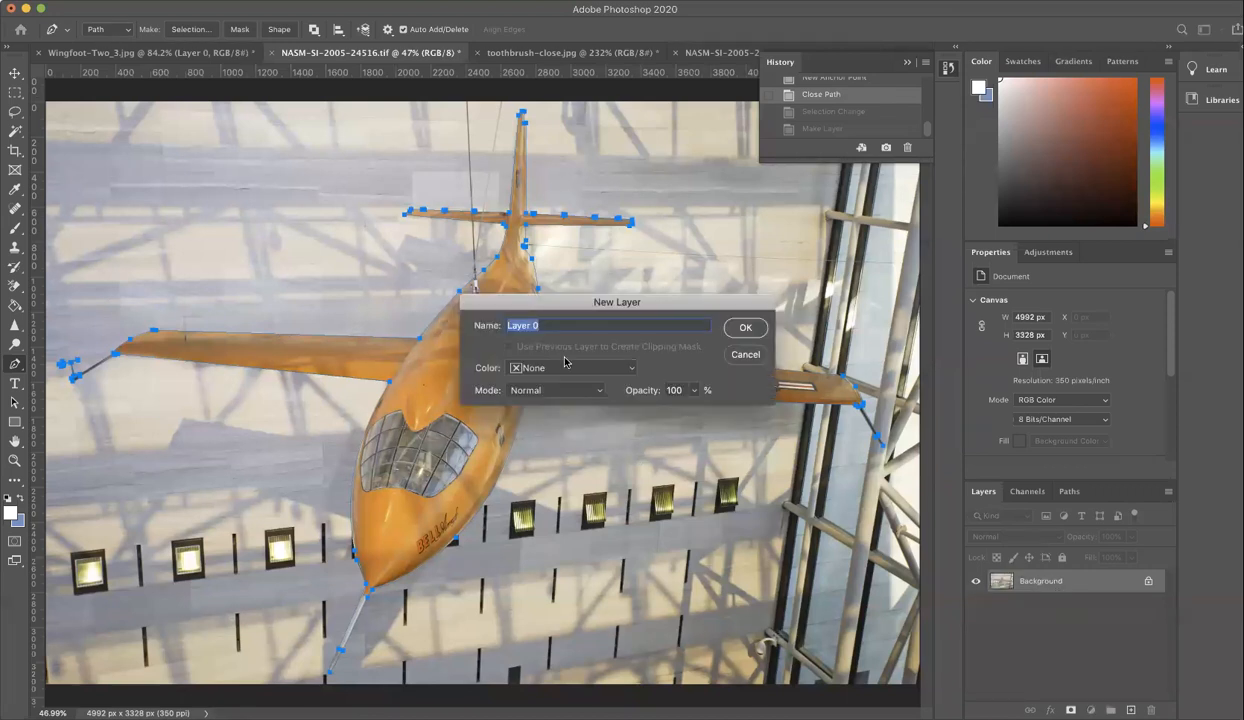
key("Return")
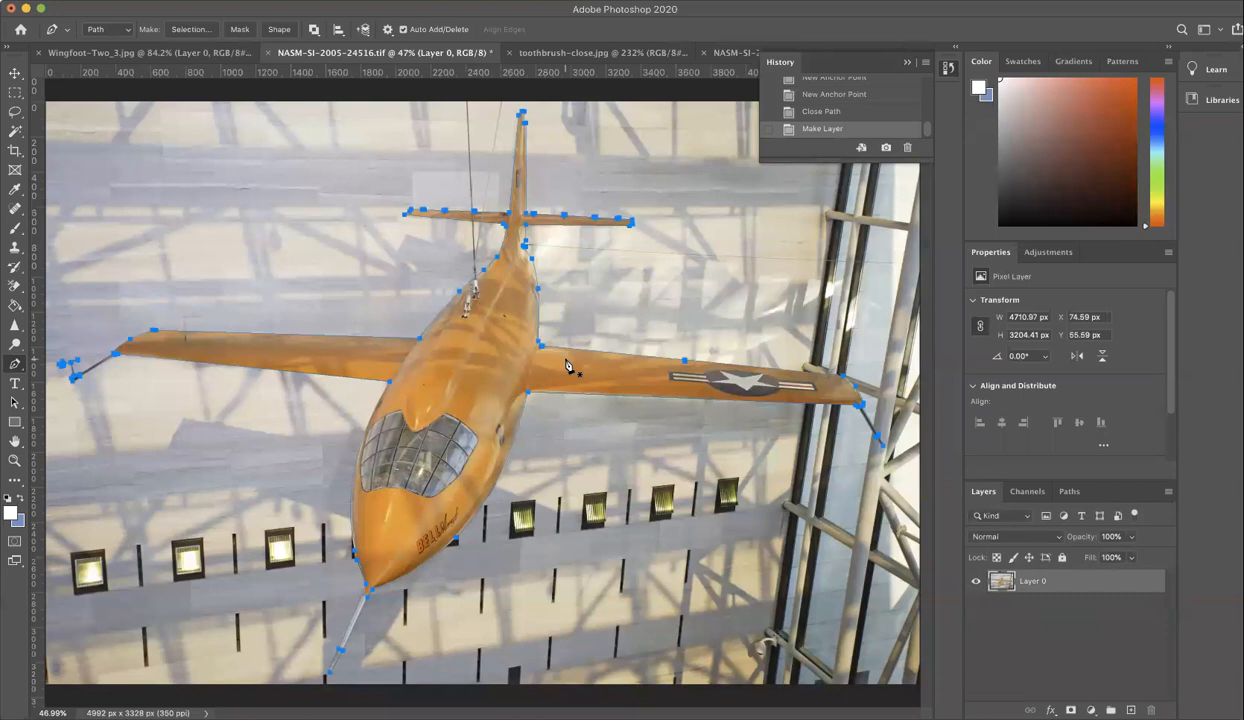
Convert the airplane path into a new anti-aliased selection with a feather radius of 0 pixels
right_click(462, 368)
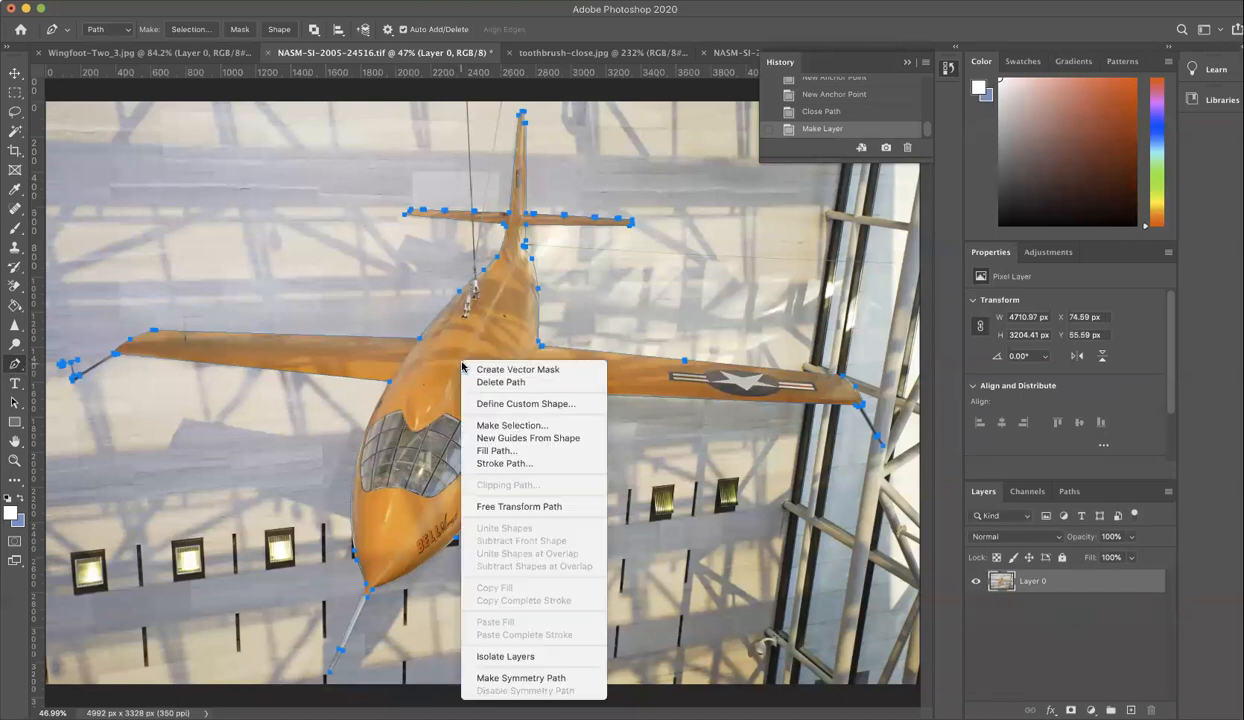
left_click(533, 428)
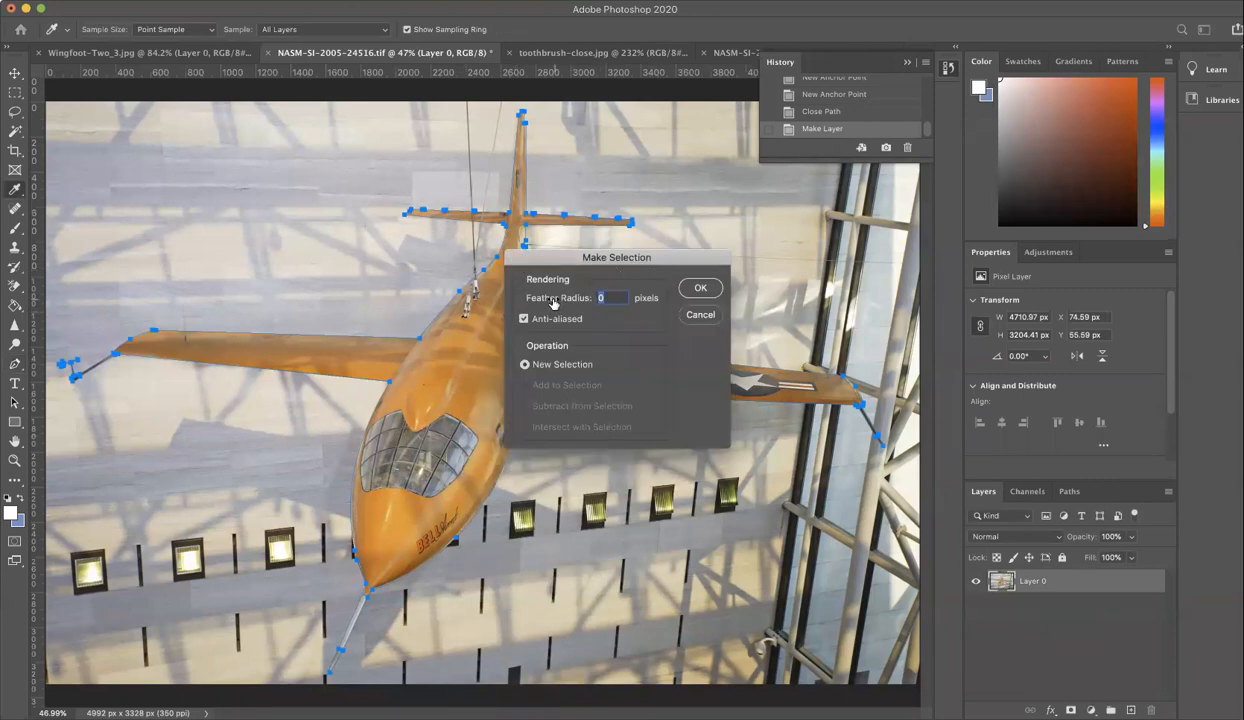
left_click(705, 289)
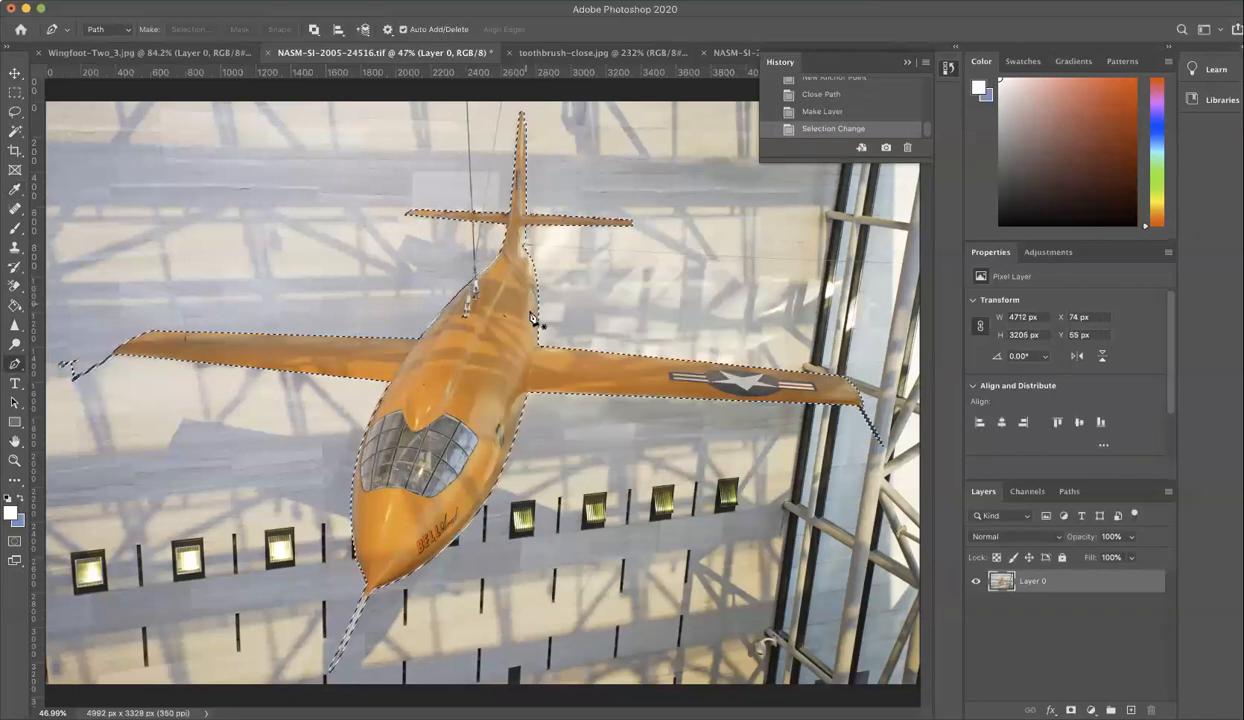
Invert the airplane selection, clear the museum background around the plane, and deselect
key("Delete")
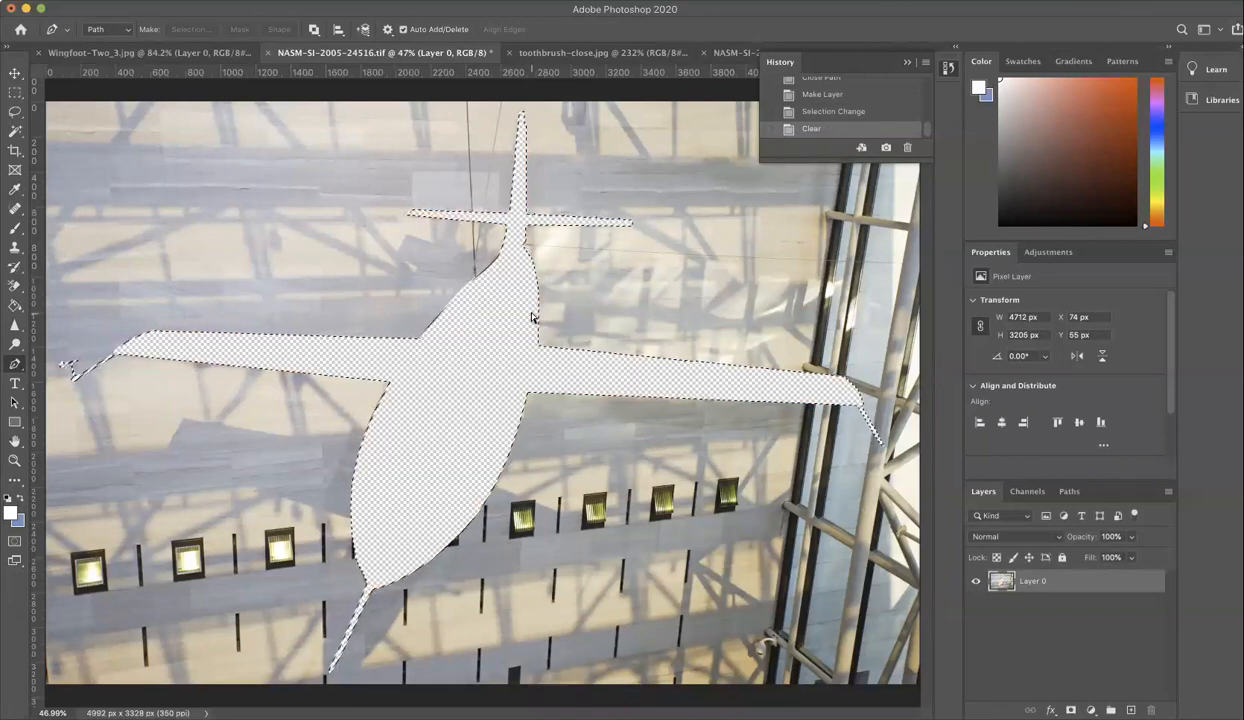
key("super+z")
left_click(305, 1)
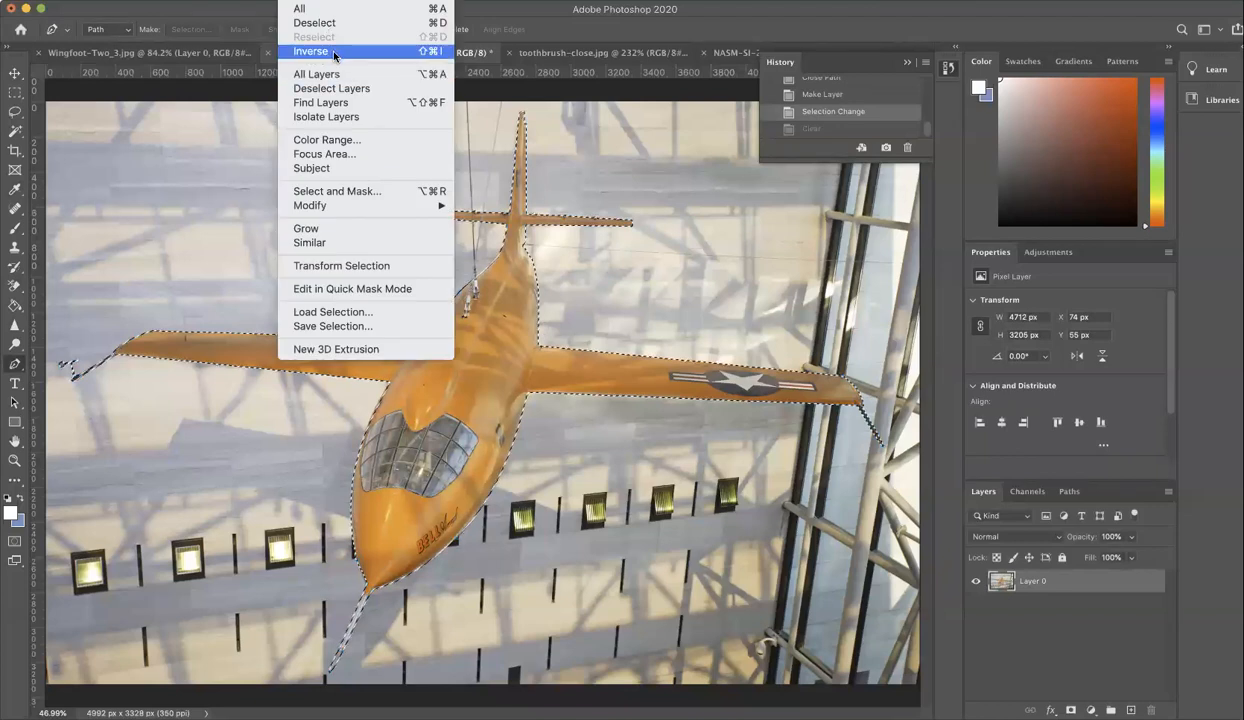
left_click(312, 51)
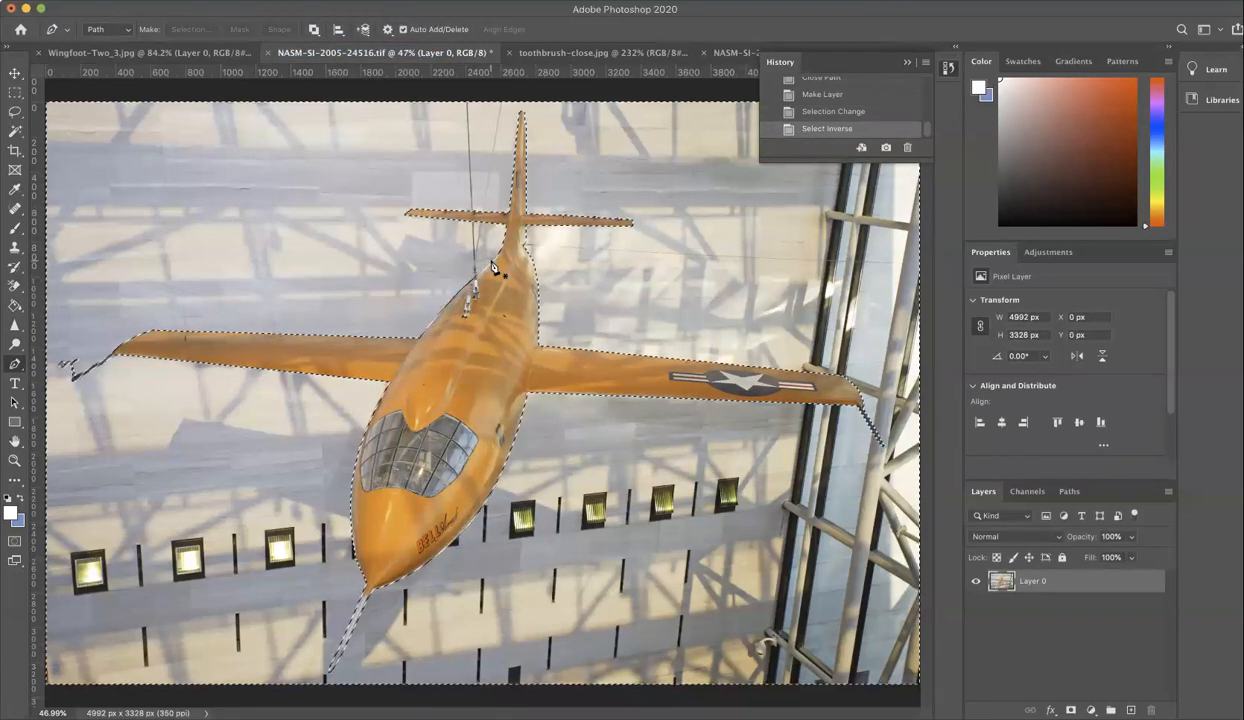
key("Delete")
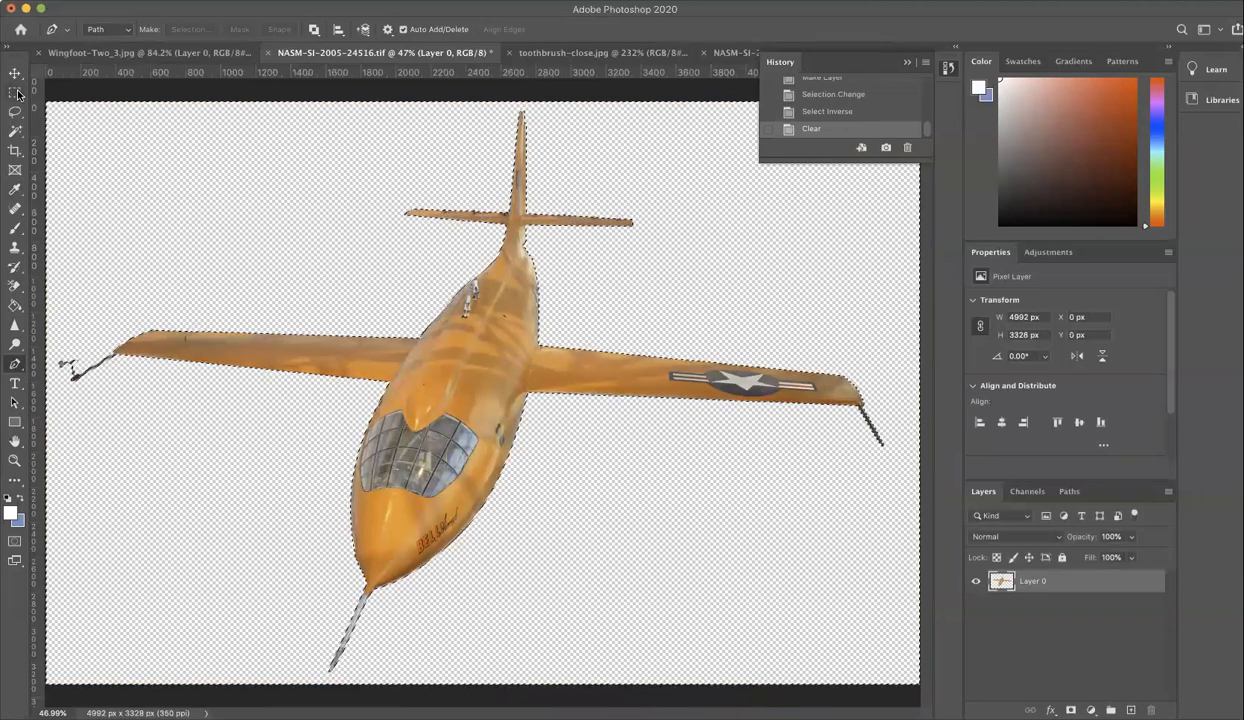
left_click(16, 92)
left_click(421, 250)
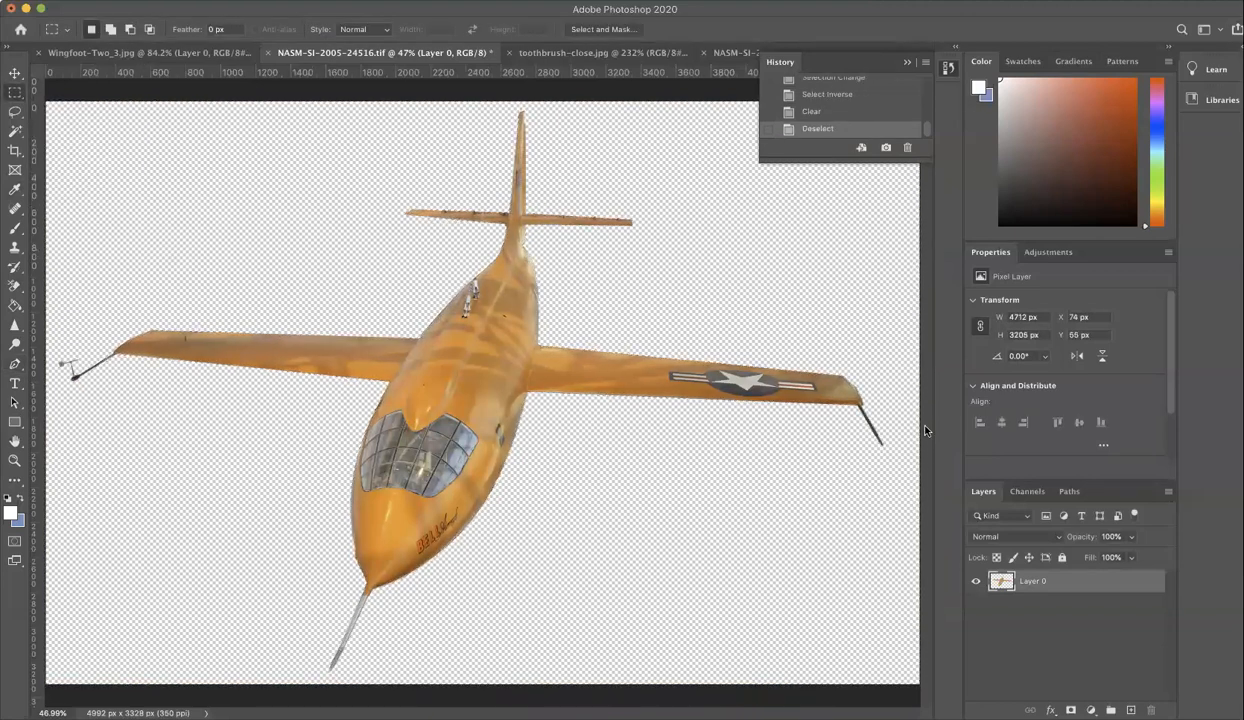
left_click(1168, 492)
key("Escape")
left_click(325, 0)
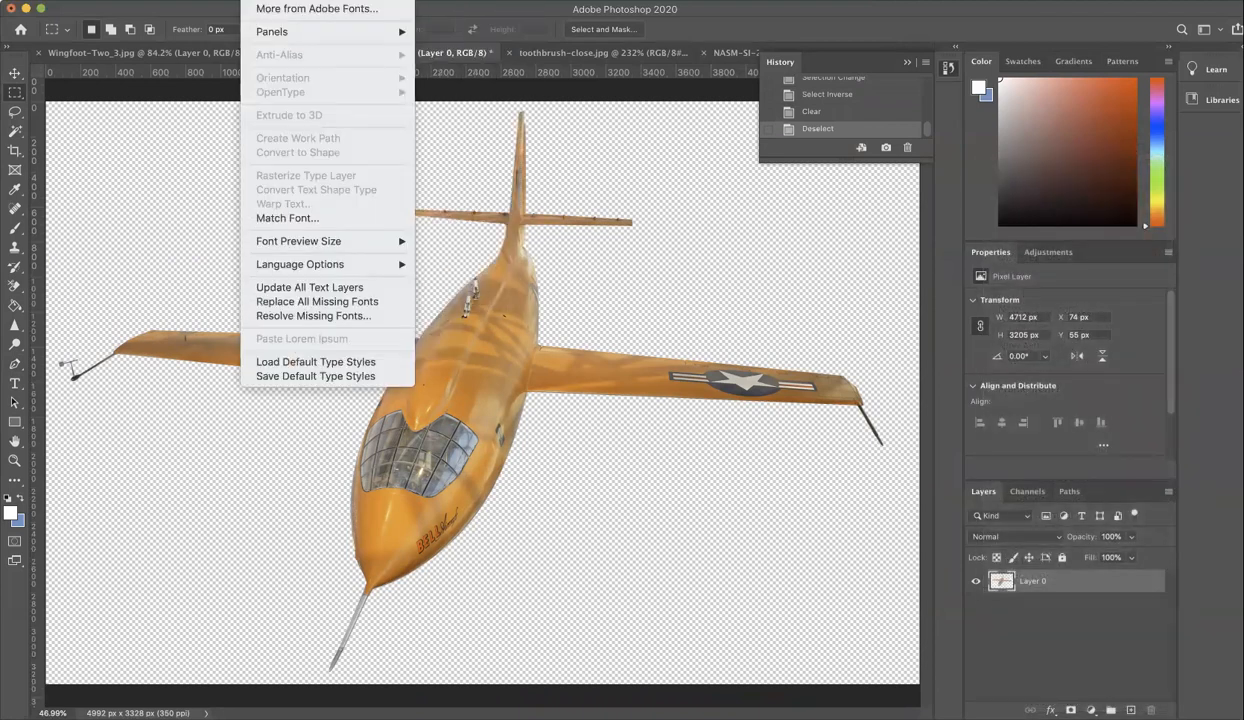
mouse_move(215, 0)
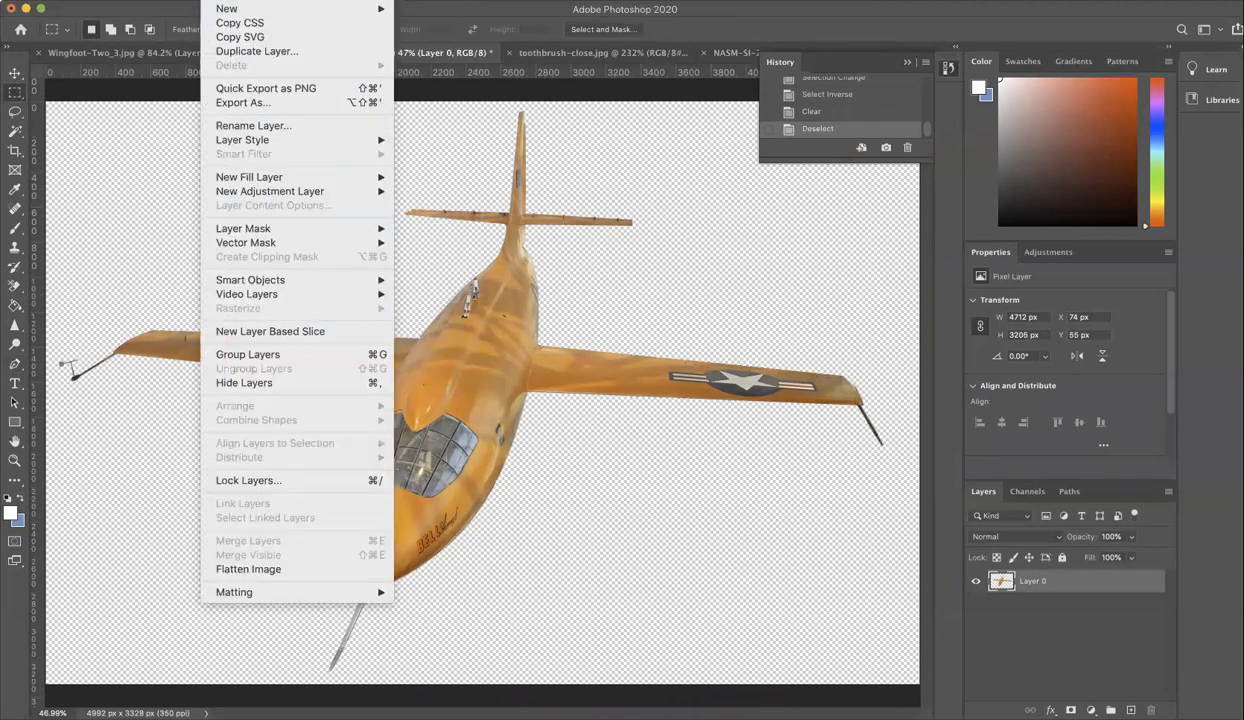
key("Escape")
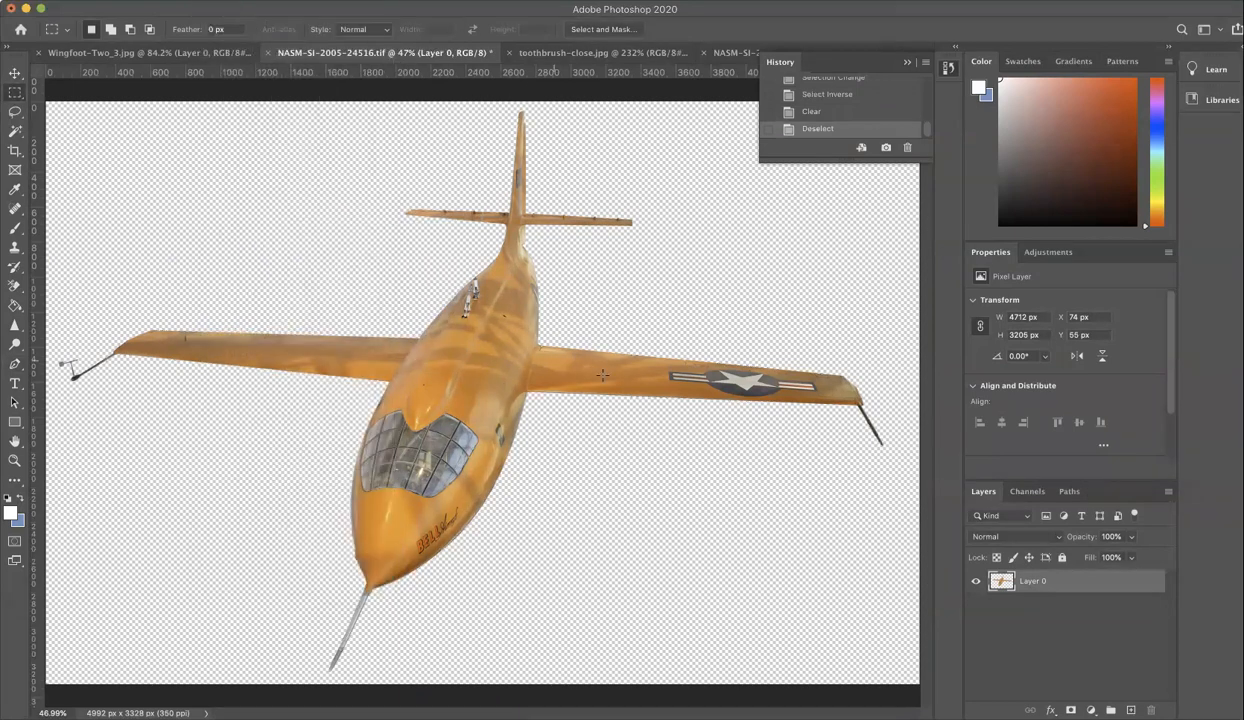
Create a new layer with the default settings beneath the airplane layer and fill it with white using the Paint Bucket
left_click(1166, 491)
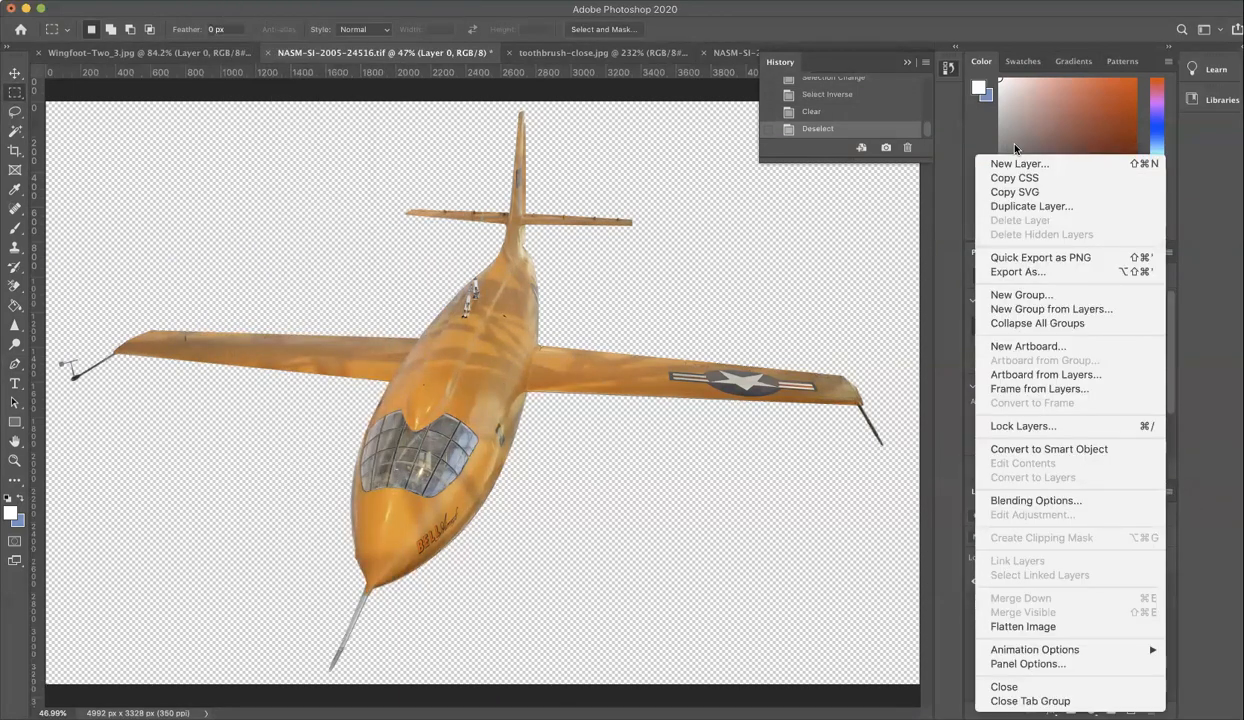
key("Escape")
key("super+shift+n")
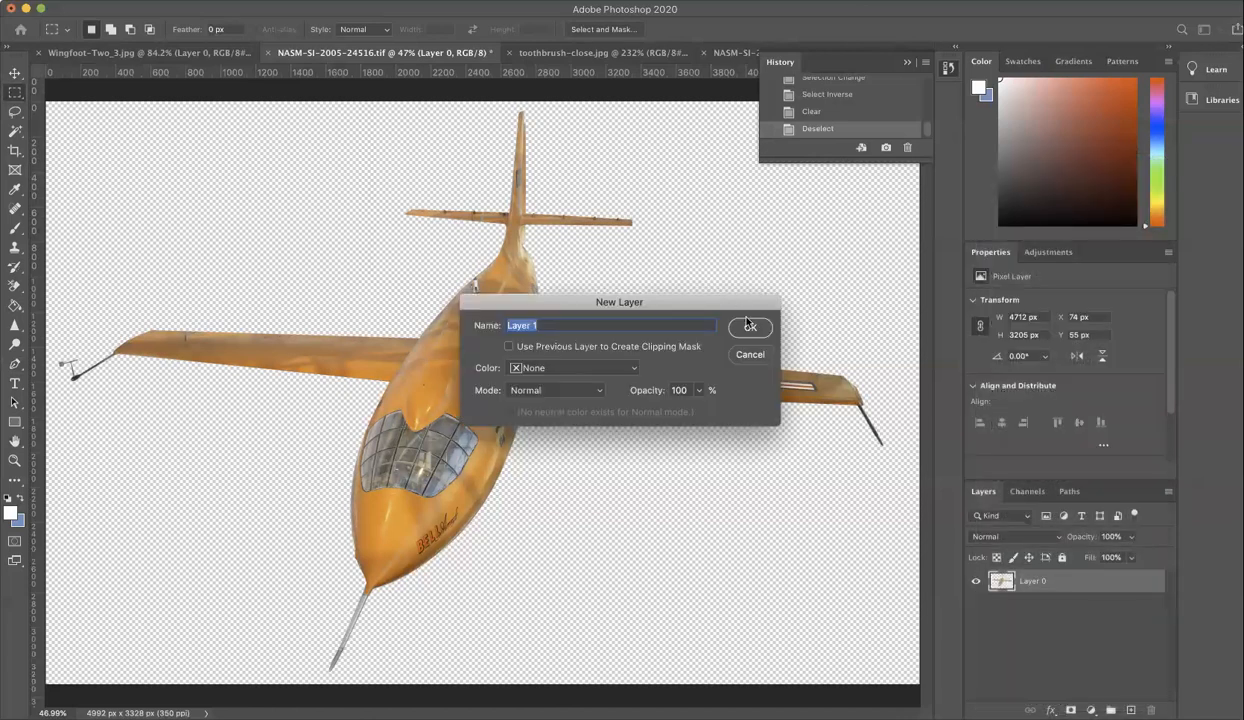
key("Return")
left_click_drag(1030, 581, 1022, 612)
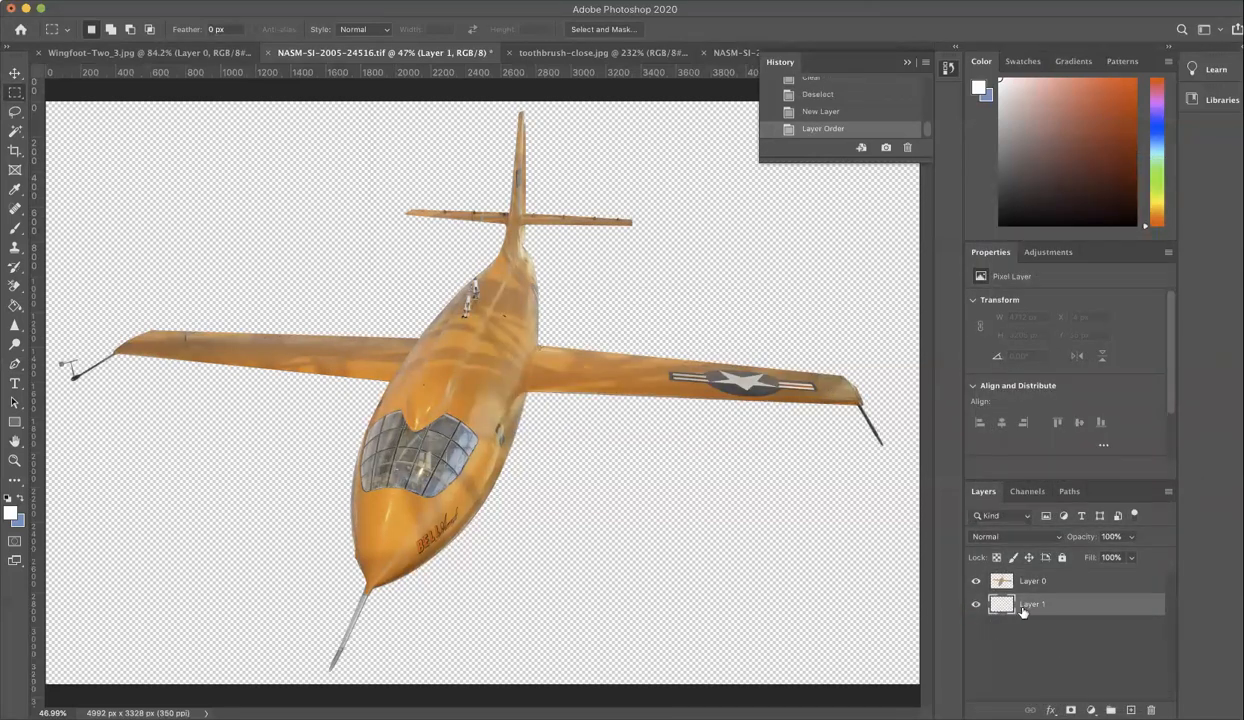
key("g")
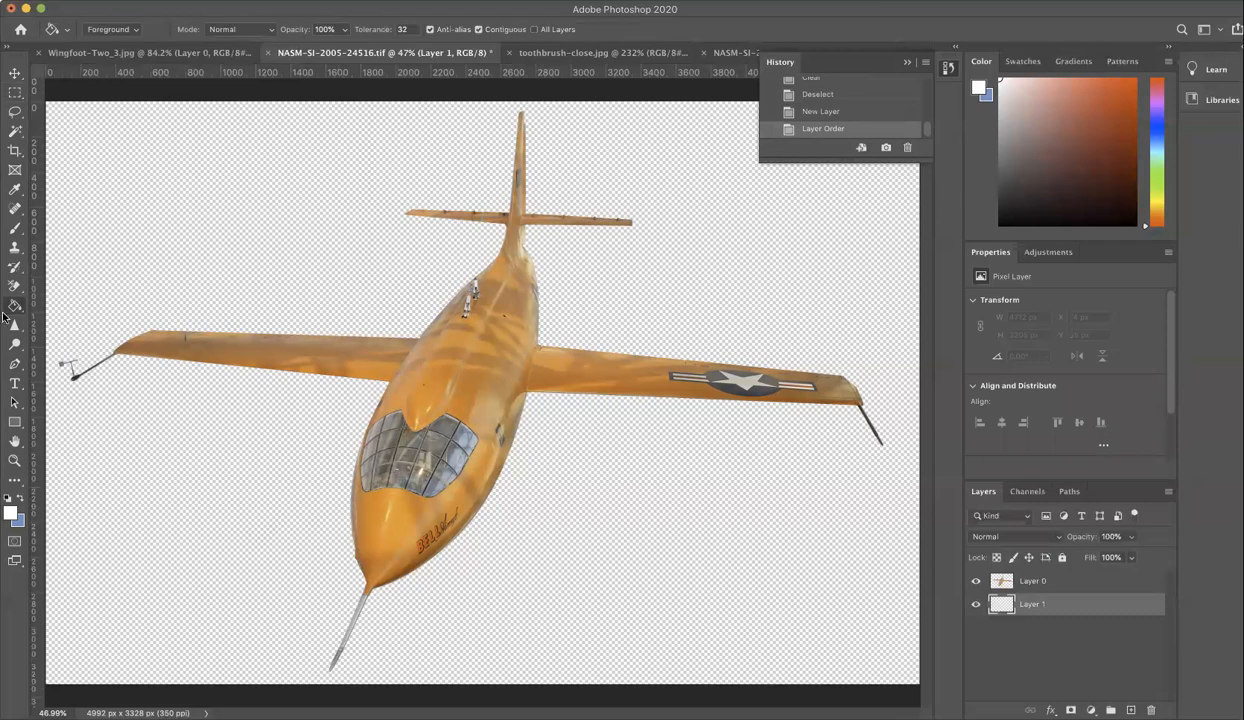
left_click(116, 218)
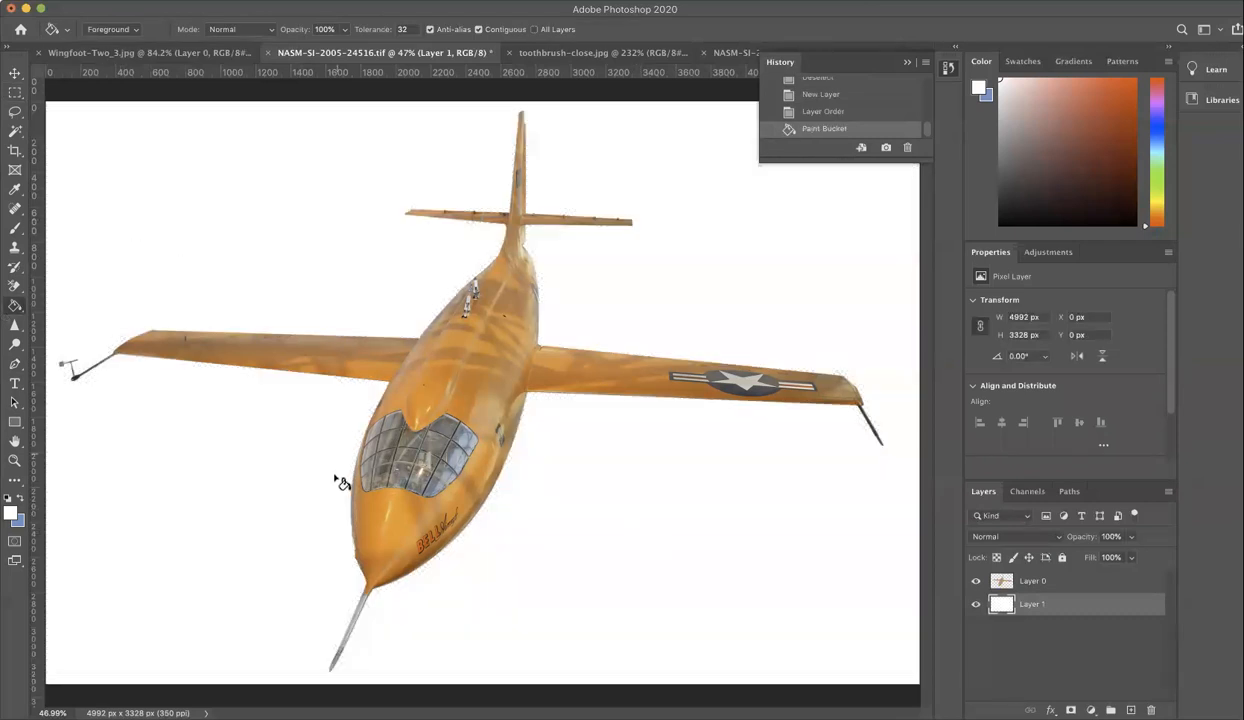
Examine the cutout edges up close along the fuselage, tail, wings and nose against the white background
scroll(545, 374, "up", 10)
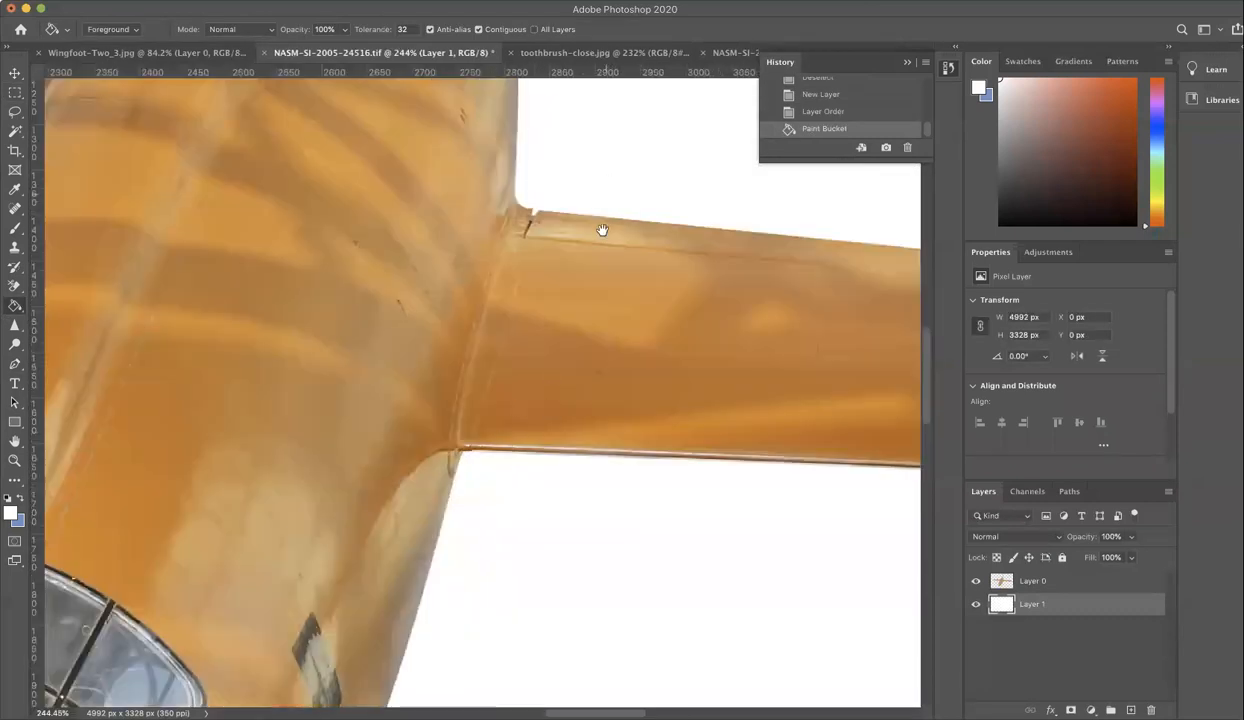
left_click_drag(602, 230, 588, 560)
left_click_drag(494, 239, 543, 600)
left_click_drag(500, 214, 531, 538)
left_click_drag(388, 560, 627, 331)
left_click_drag(432, 504, 567, 328)
left_click_drag(597, 616, 700, 262)
left_click_drag(611, 496, 641, 363)
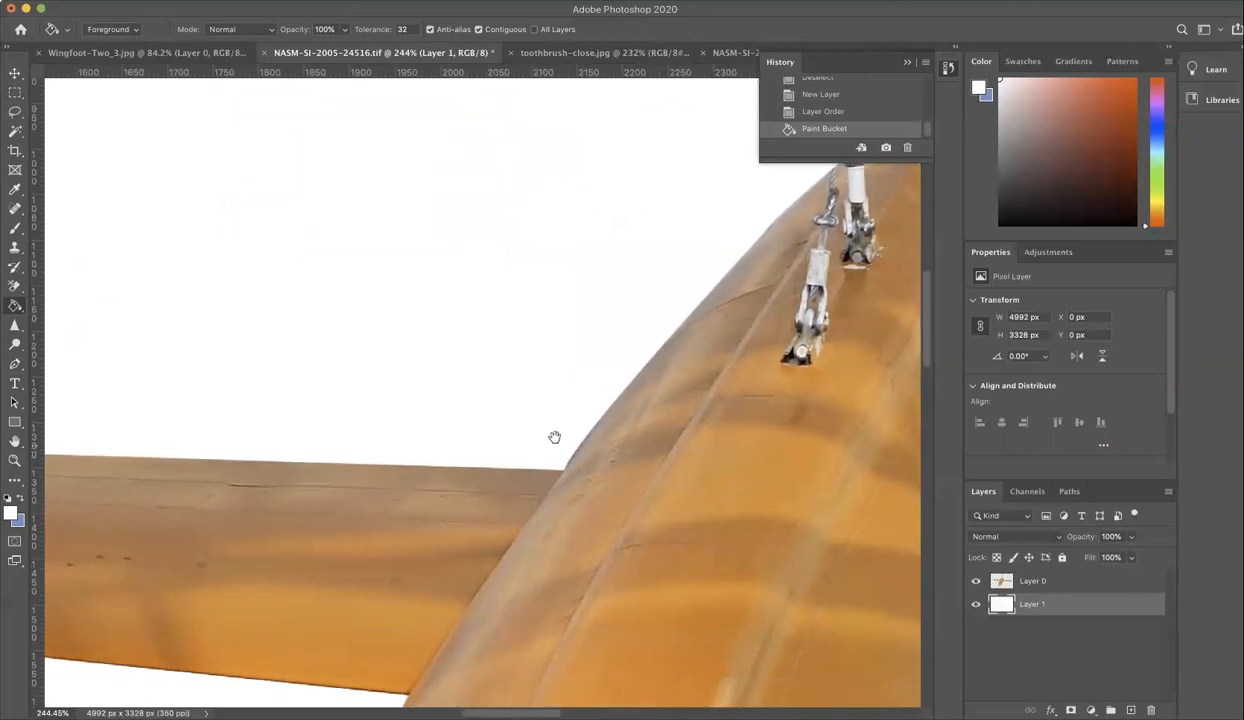
left_click_drag(430, 464, 1008, 509)
left_click_drag(209, 480, 580, 464)
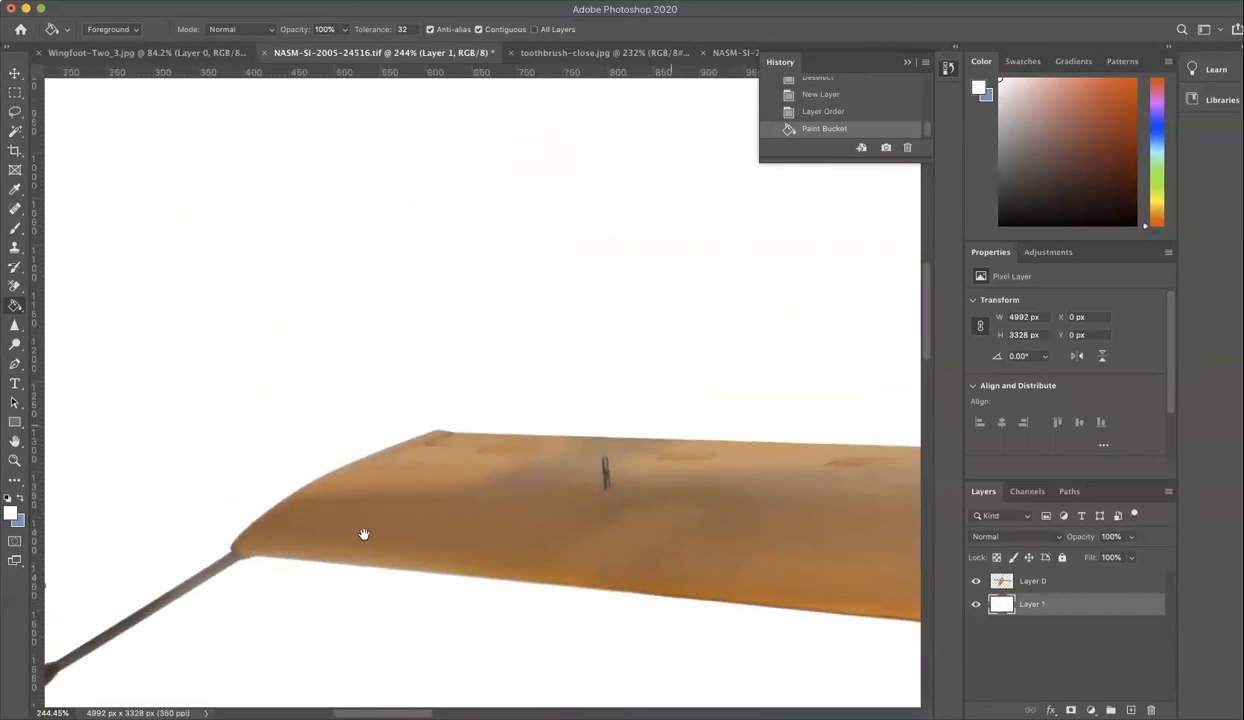
left_click_drag(550, 560, 239, 395)
left_click_drag(713, 425, 491, 367)
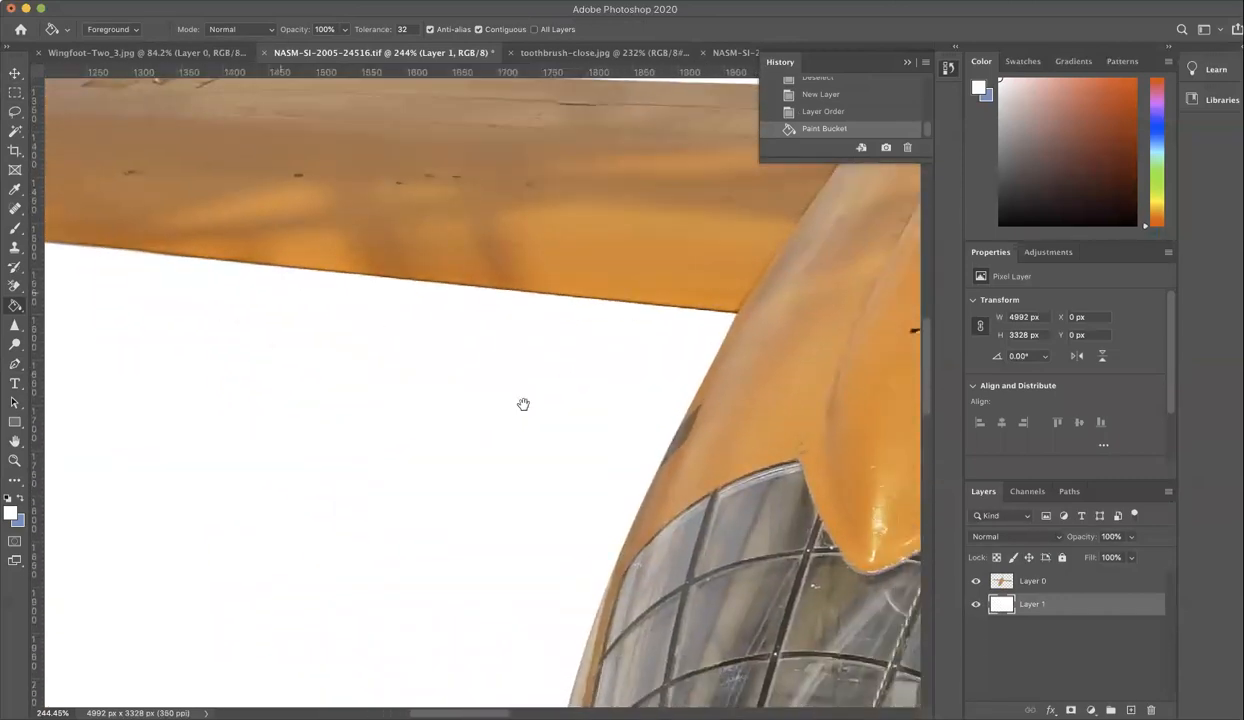
left_click_drag(565, 609, 567, 430)
left_click_drag(553, 628, 516, 444)
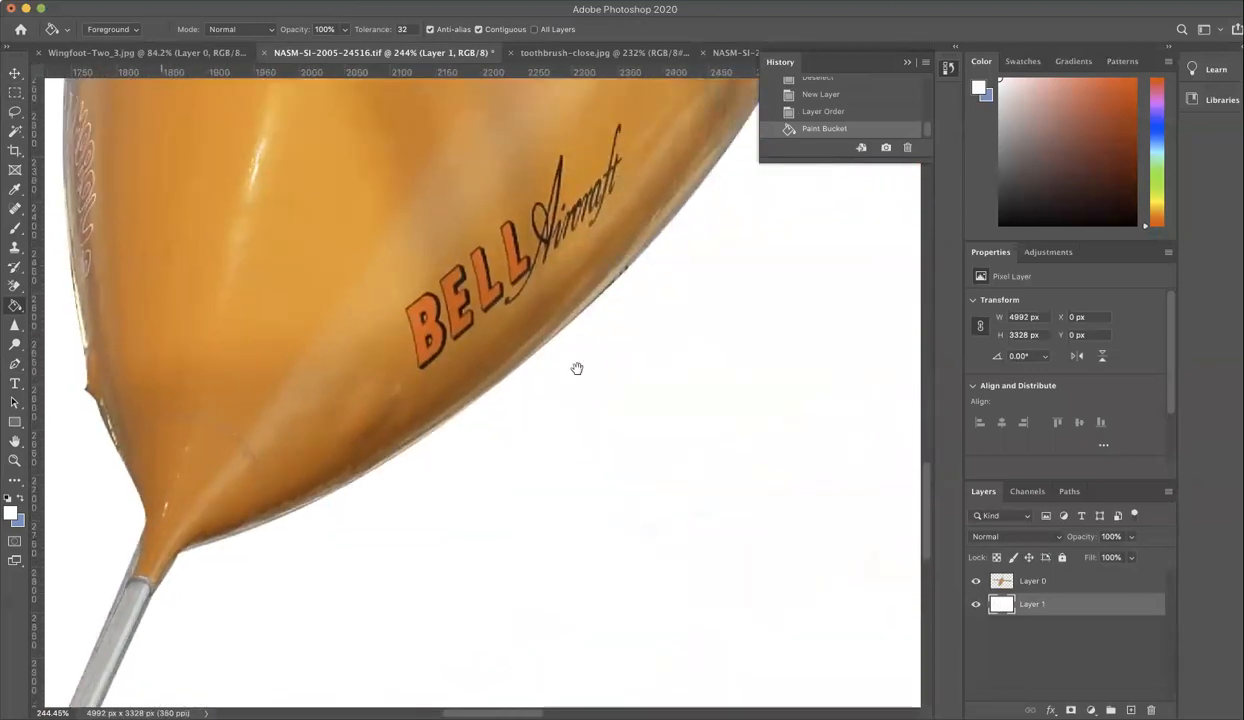
left_click_drag(578, 367, 380, 528)
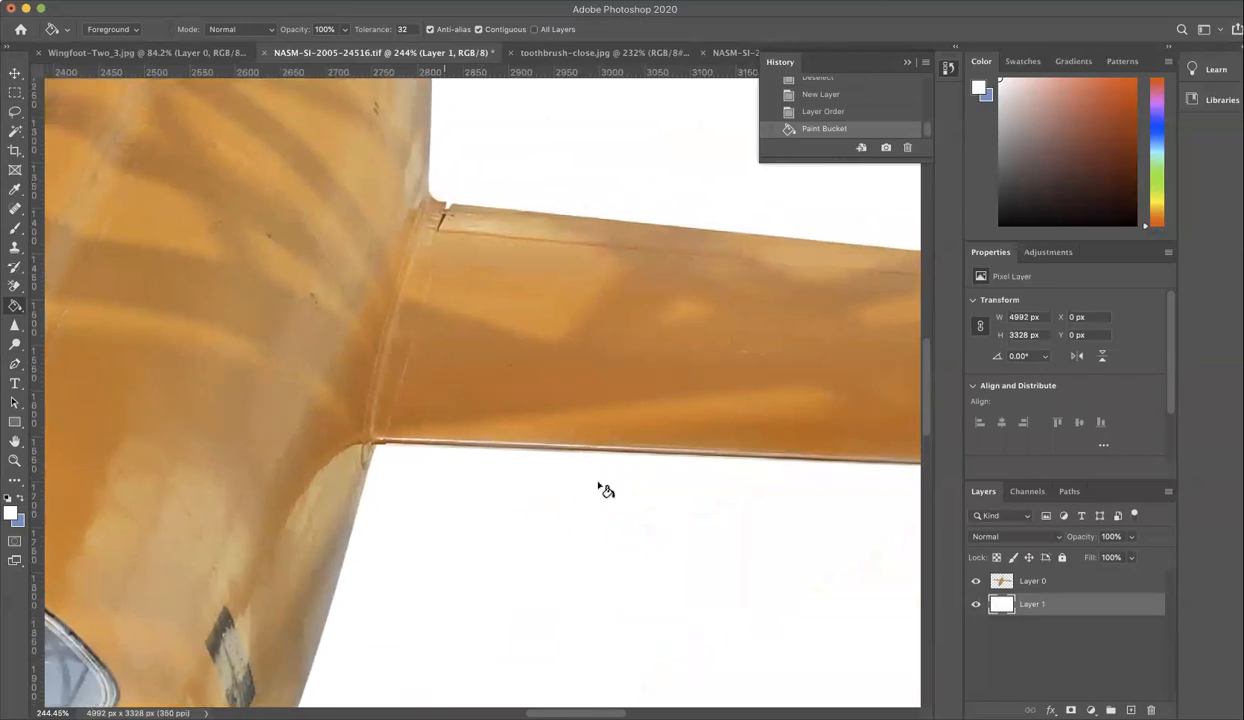
scroll(600, 478, "down", 5)
scroll(600, 478, "down", 2)
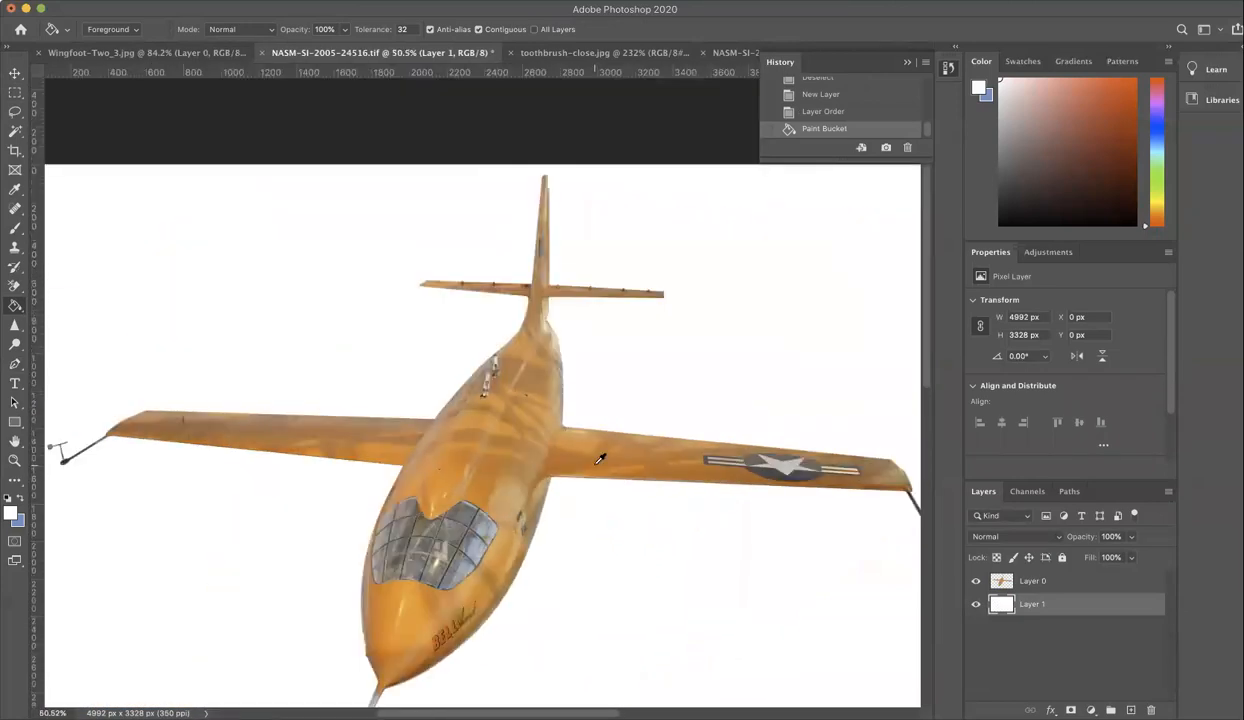
scroll(600, 470, "down", 2)
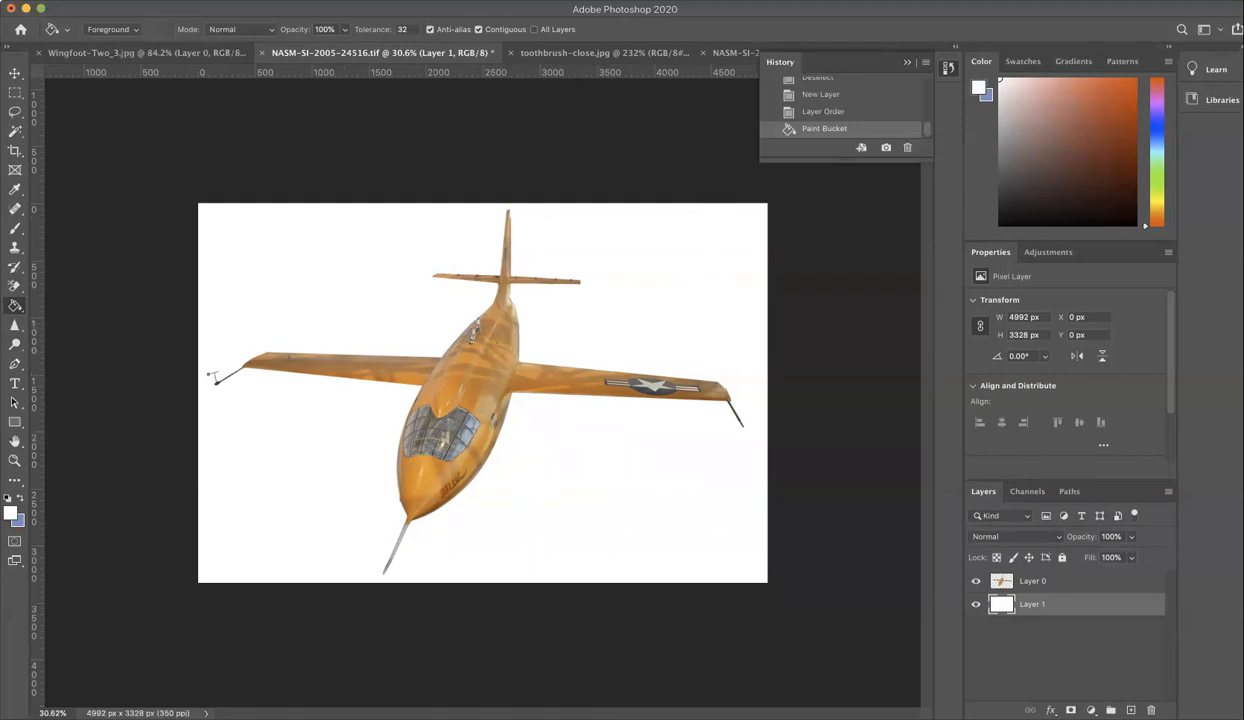
In toothbrush-close.jpg, start a Pen path at the base of the blue bristles and run it up their outer edge to the tip
key("ctrl+Tab")
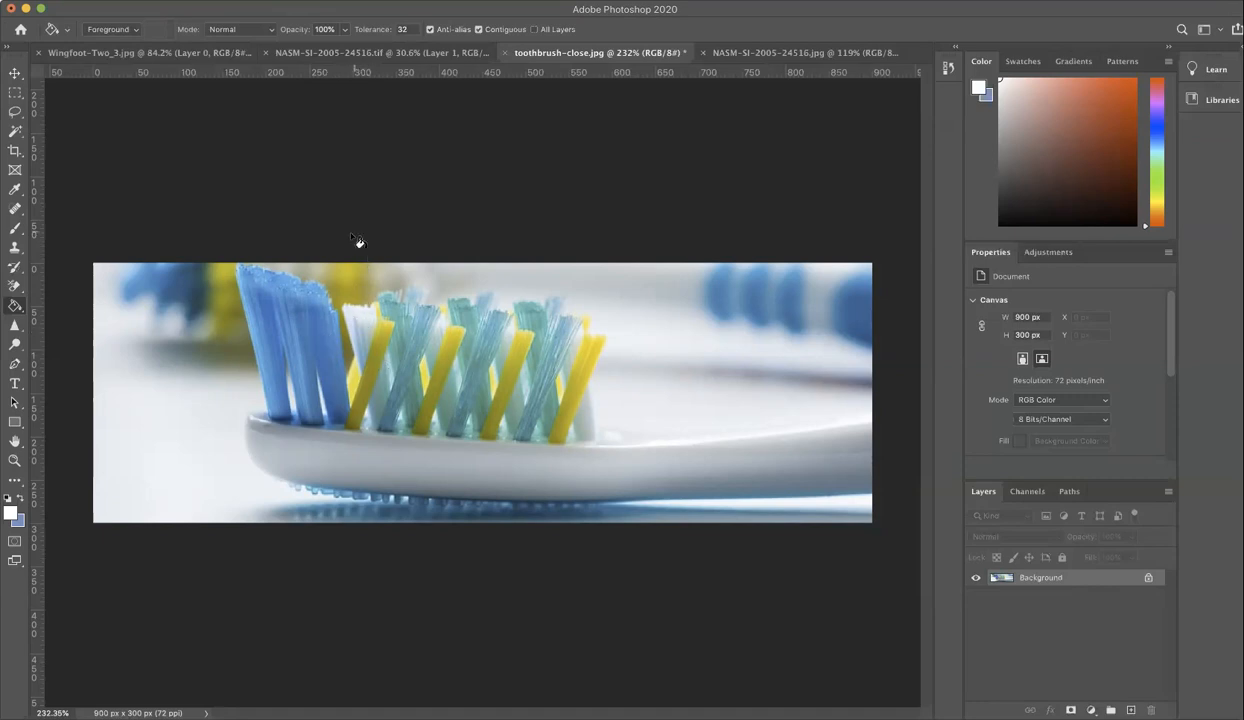
scroll(314, 278, "up", 10)
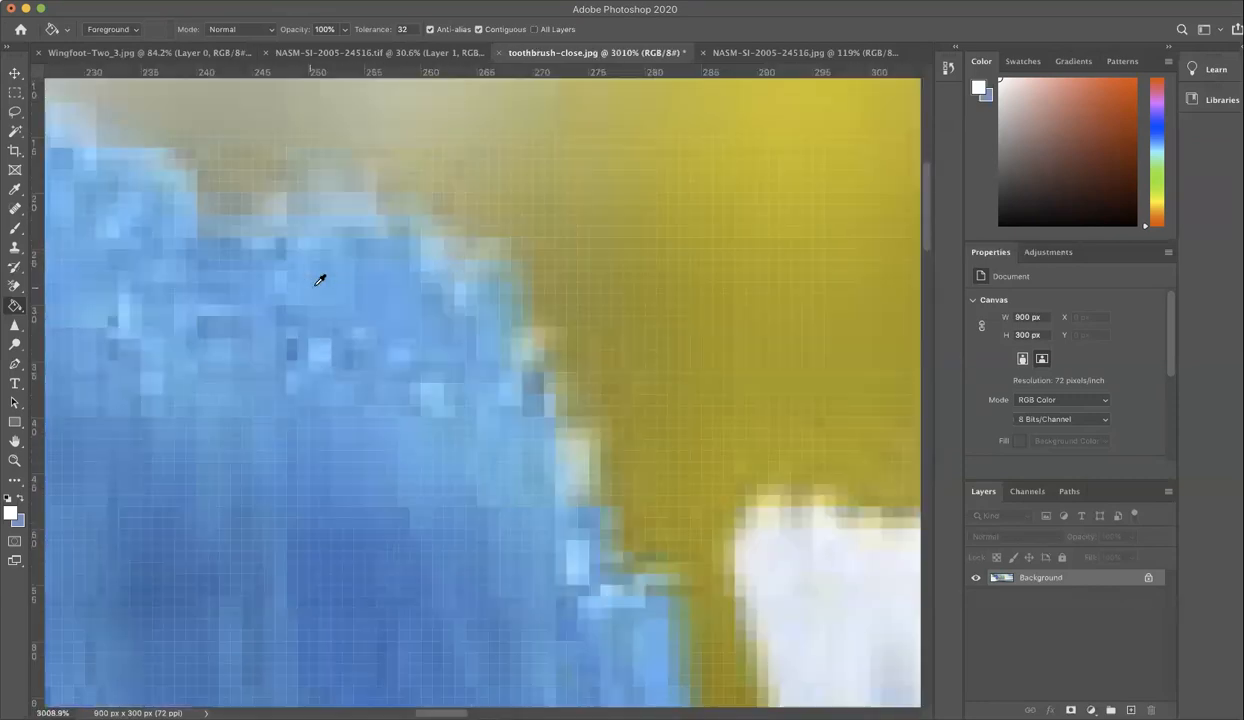
scroll(455, 275, "down", 10)
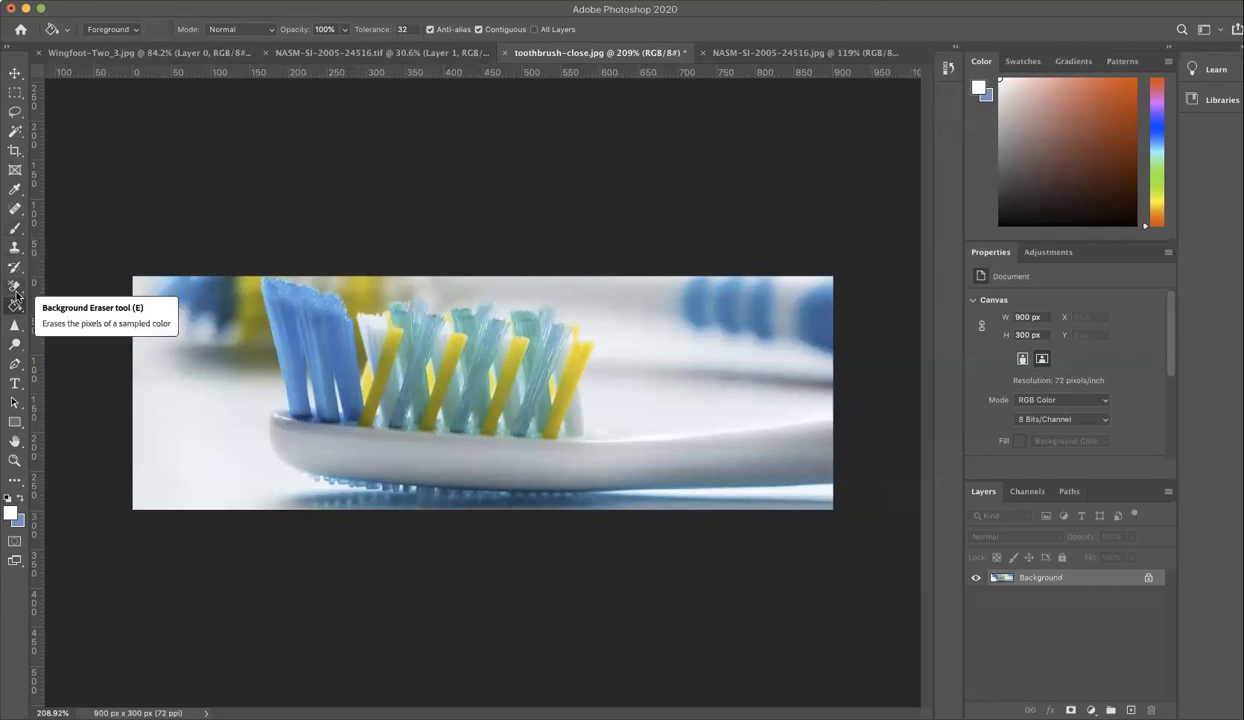
key("p")
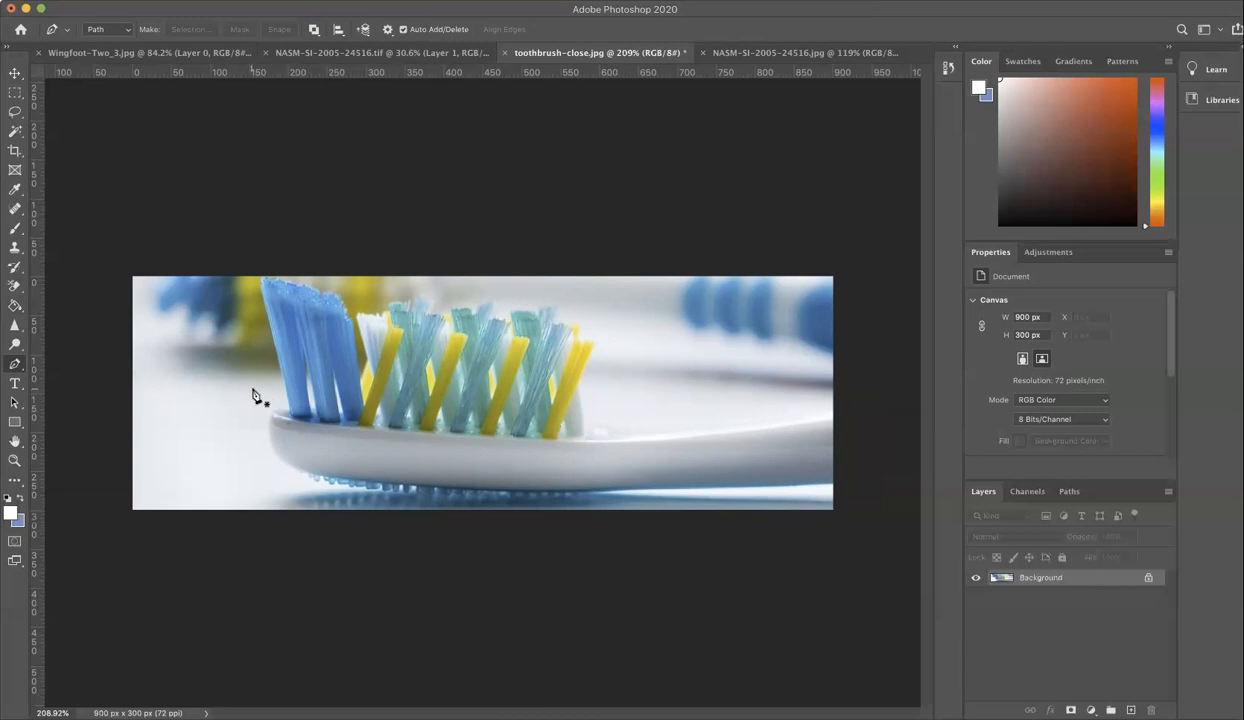
scroll(287, 415, "up", 5)
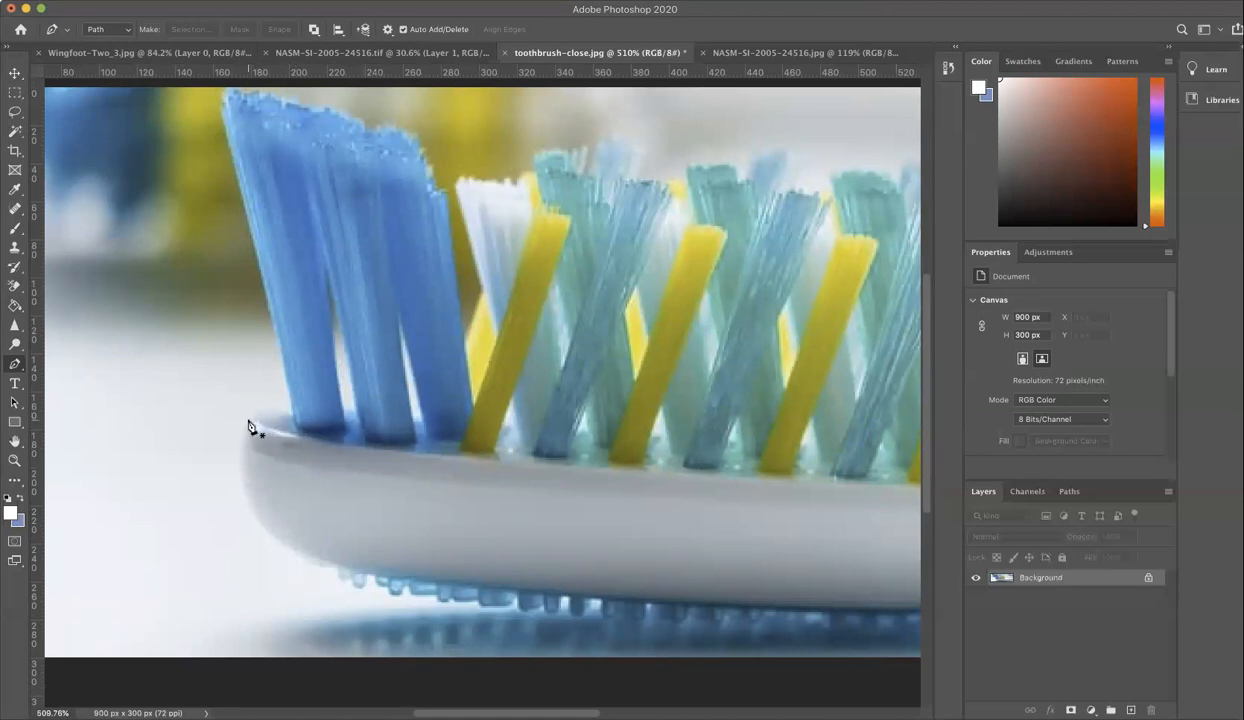
left_click(290, 412)
scroll(242, 125, "up", 5)
left_click_drag(250, 322, 264, 299)
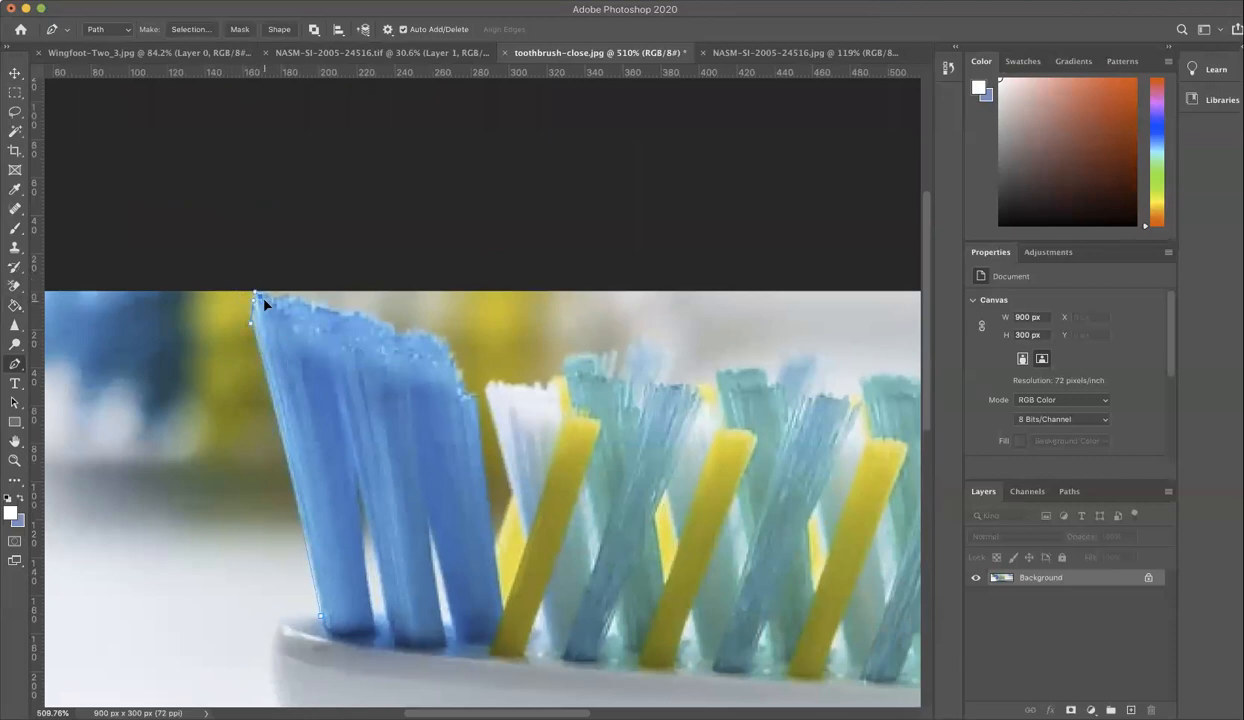
Trace the jagged top of the blue bristles with short curved path segments, starting from the outer tip
scroll(256, 289, "up", 5)
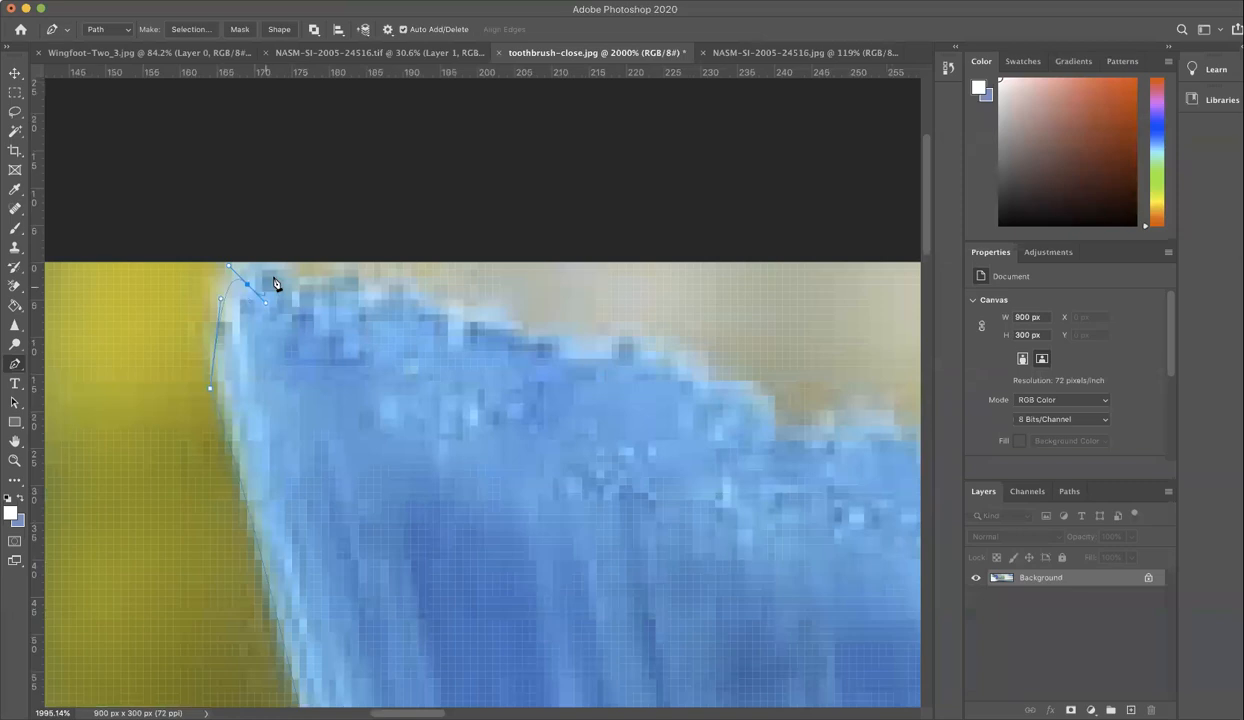
left_click_drag(250, 287, 259, 271)
left_click_drag(276, 290, 560, 383)
left_click(489, 366)
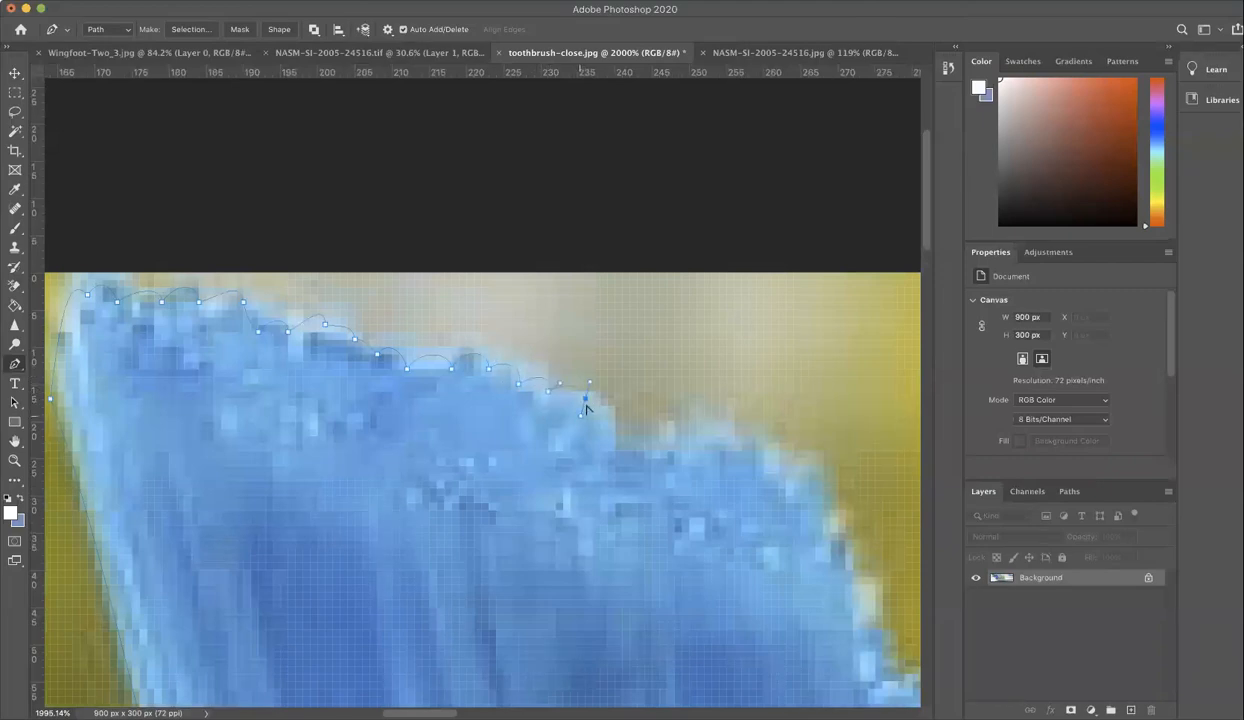
left_click_drag(613, 421, 601, 465)
left_click_drag(624, 510, 616, 531)
scroll(617, 540, "down", 5)
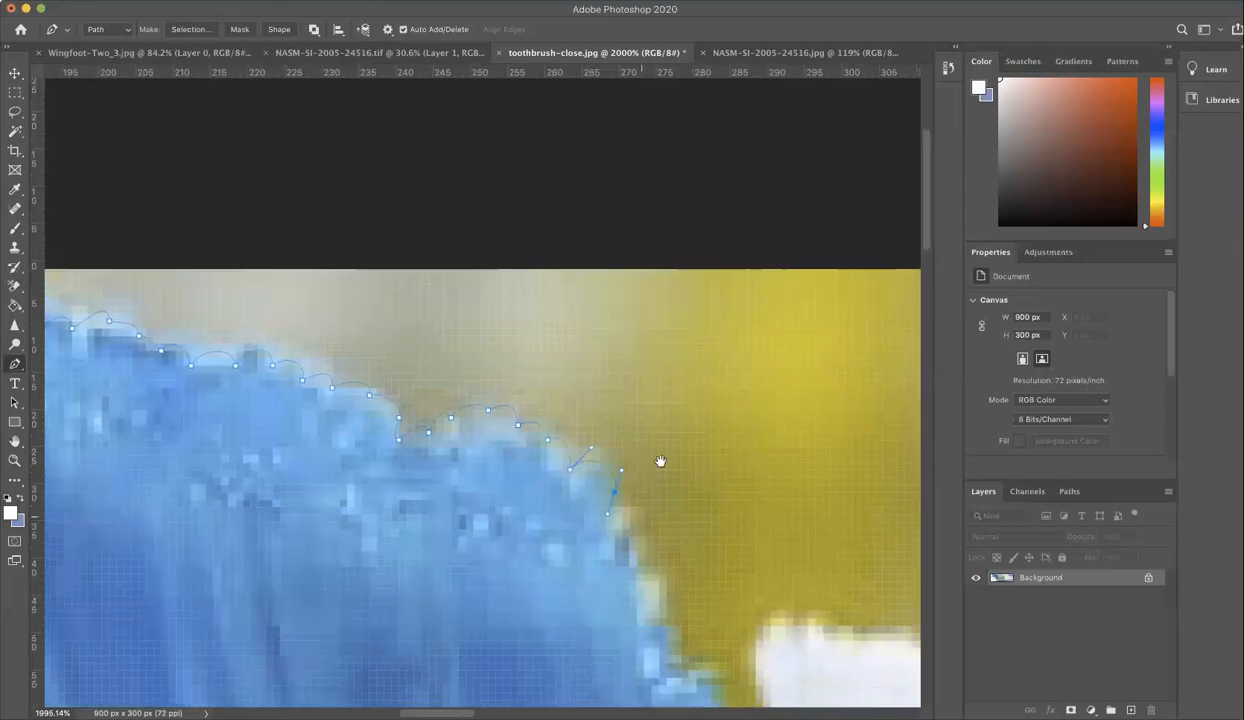
Continue the path down the inner side of the blue bristle tips to the corner facing the white bristles
left_click_drag(662, 434, 641, 464)
key("space")
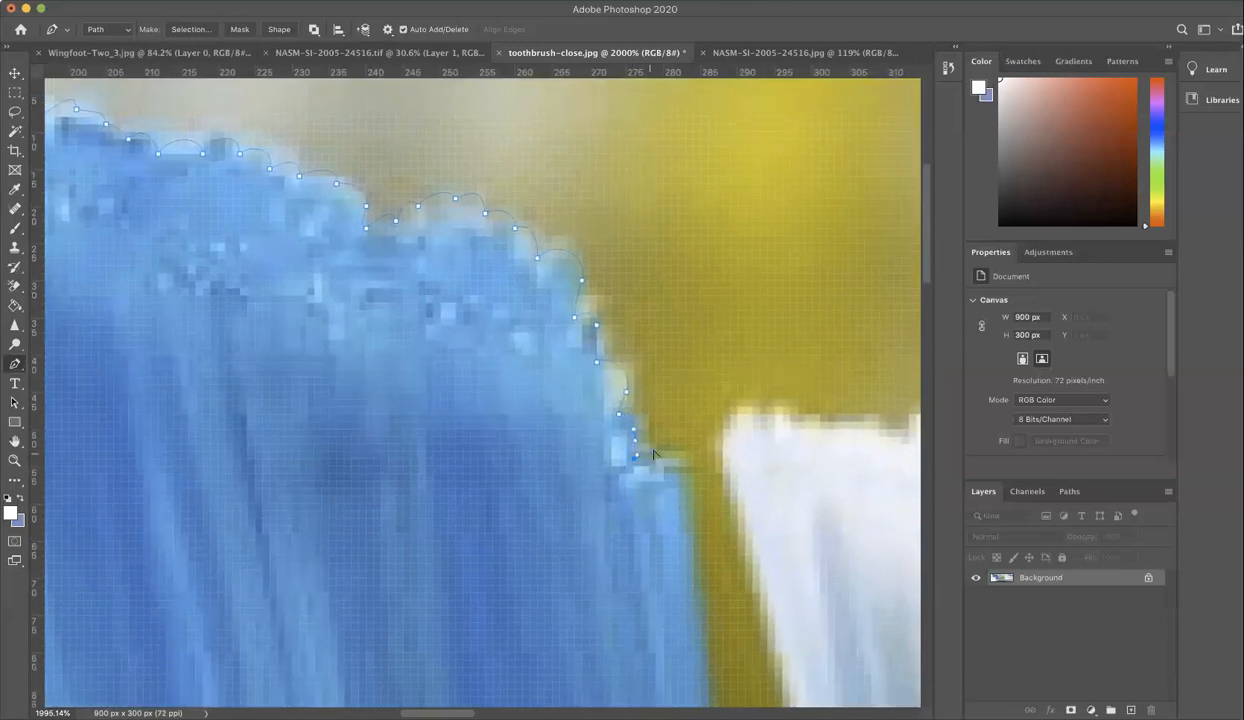
key("space")
left_click_drag(668, 530, 642, 347)
scroll(642, 347, "down", 5)
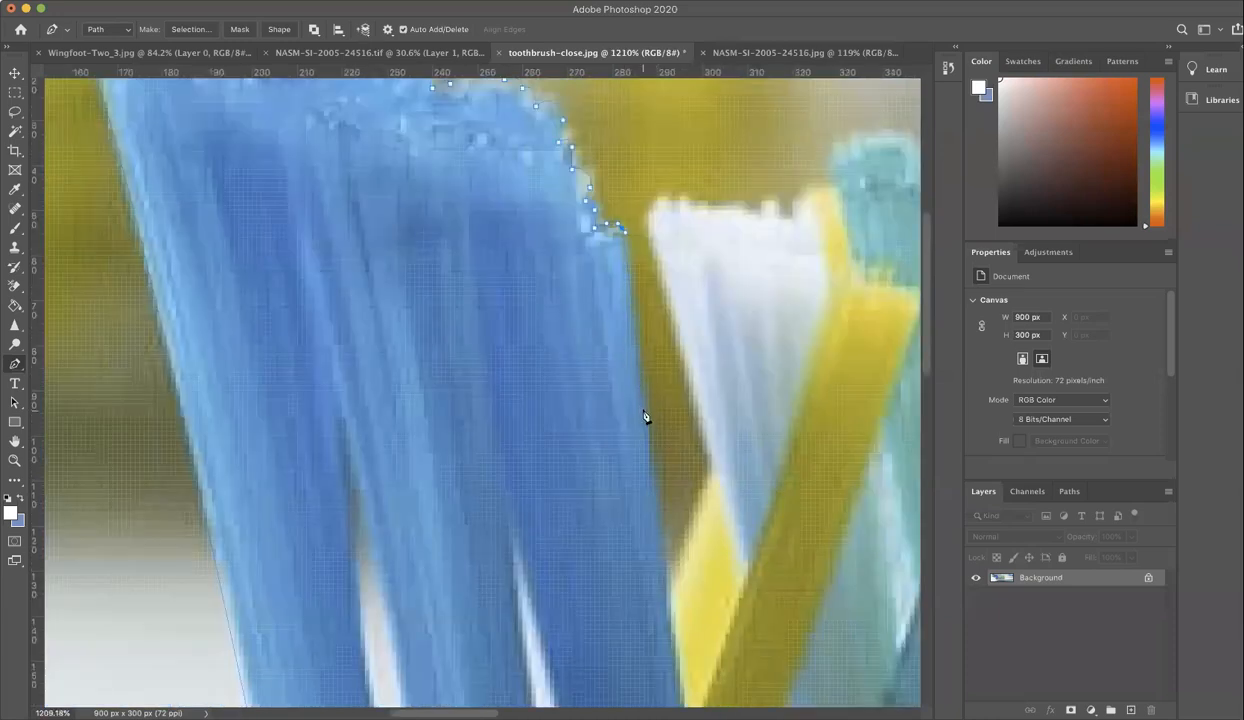
Extend the path down the blue bristles' inner edge, across the gap, and up to the outer top corner of the white bristles
scroll(628, 405, "down", 3)
left_click(657, 515)
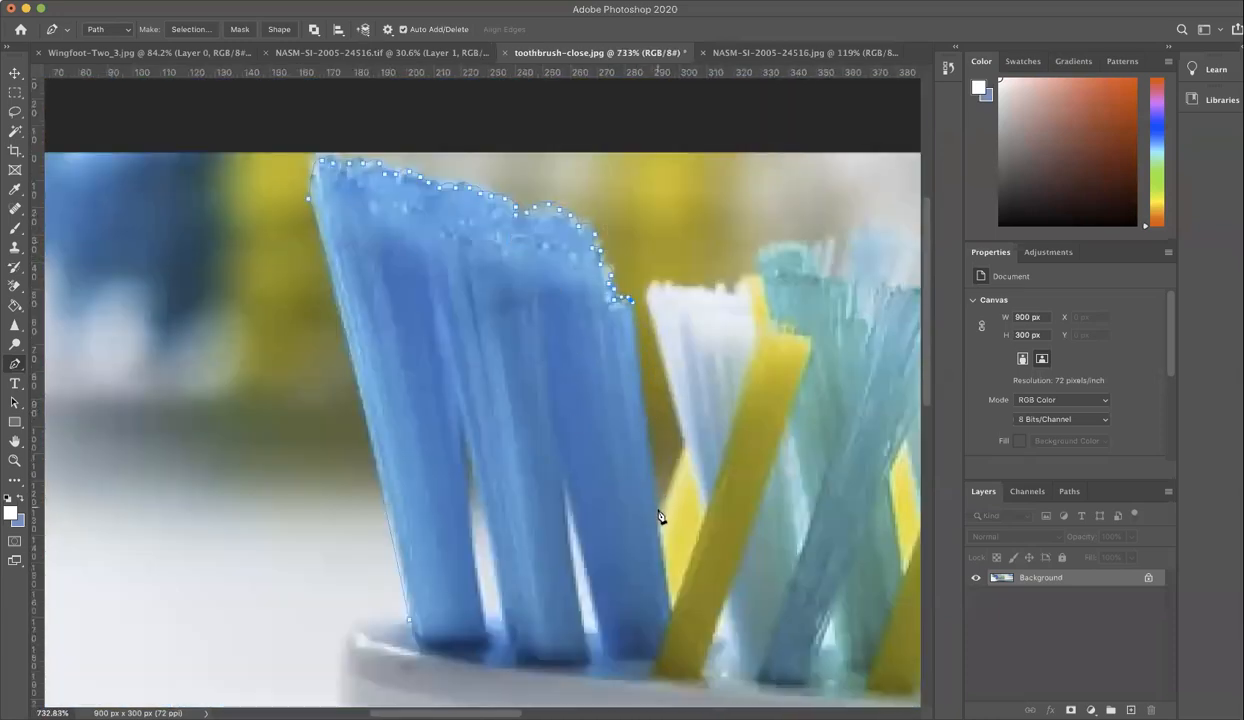
left_click(684, 443)
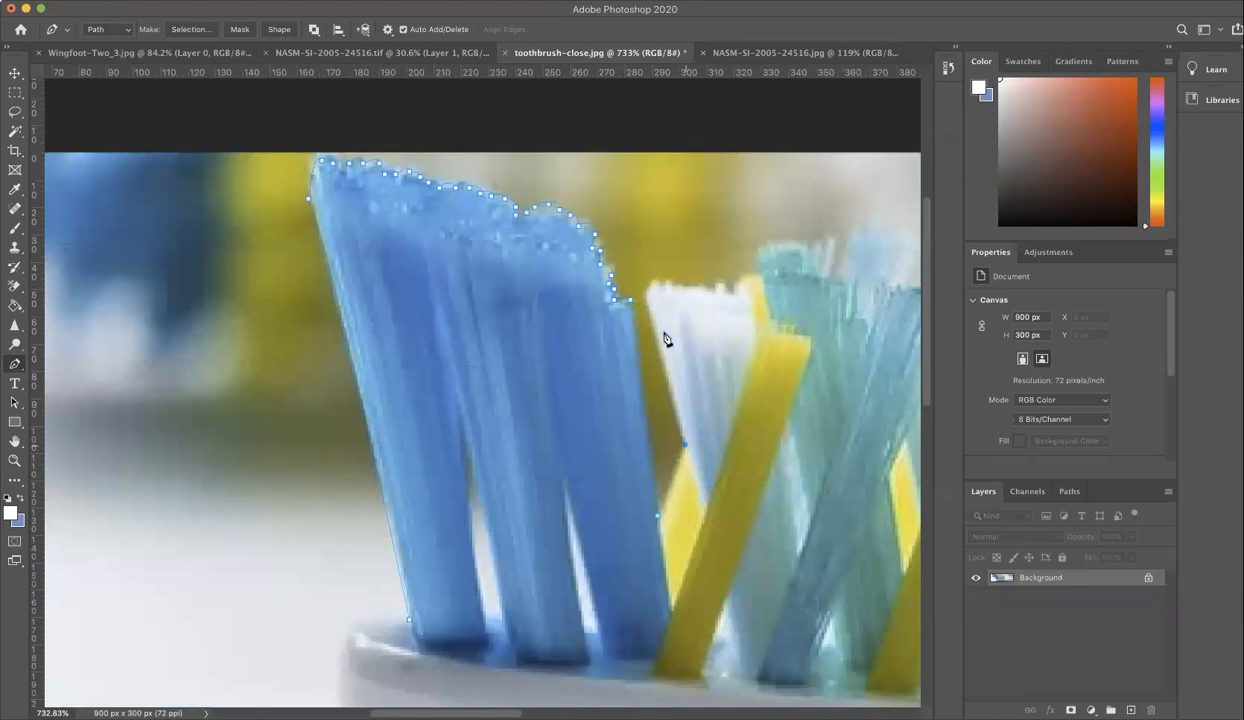
left_click(643, 286)
Trace the path along the white bristle tops and over the first teal tuft
left_click_drag(674, 289, 754, 275)
left_click(739, 285)
left_click_drag(775, 245, 780, 289)
left_click(821, 269)
Continue the path around the first pale blue tuft and across the blue-grey bristle tips to the edge of the second teal tuft
left_click(769, 276)
left_click(780, 249)
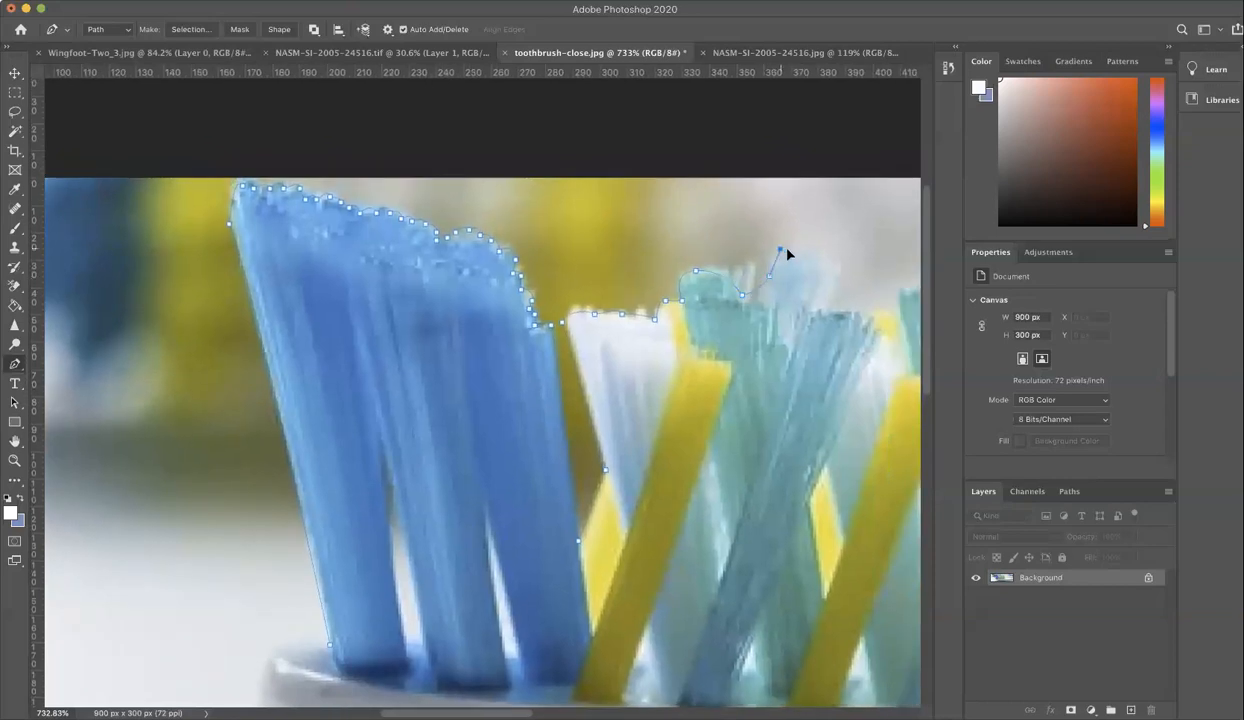
left_click(815, 310)
scroll(880, 325, "right", 3)
left_click(816, 328)
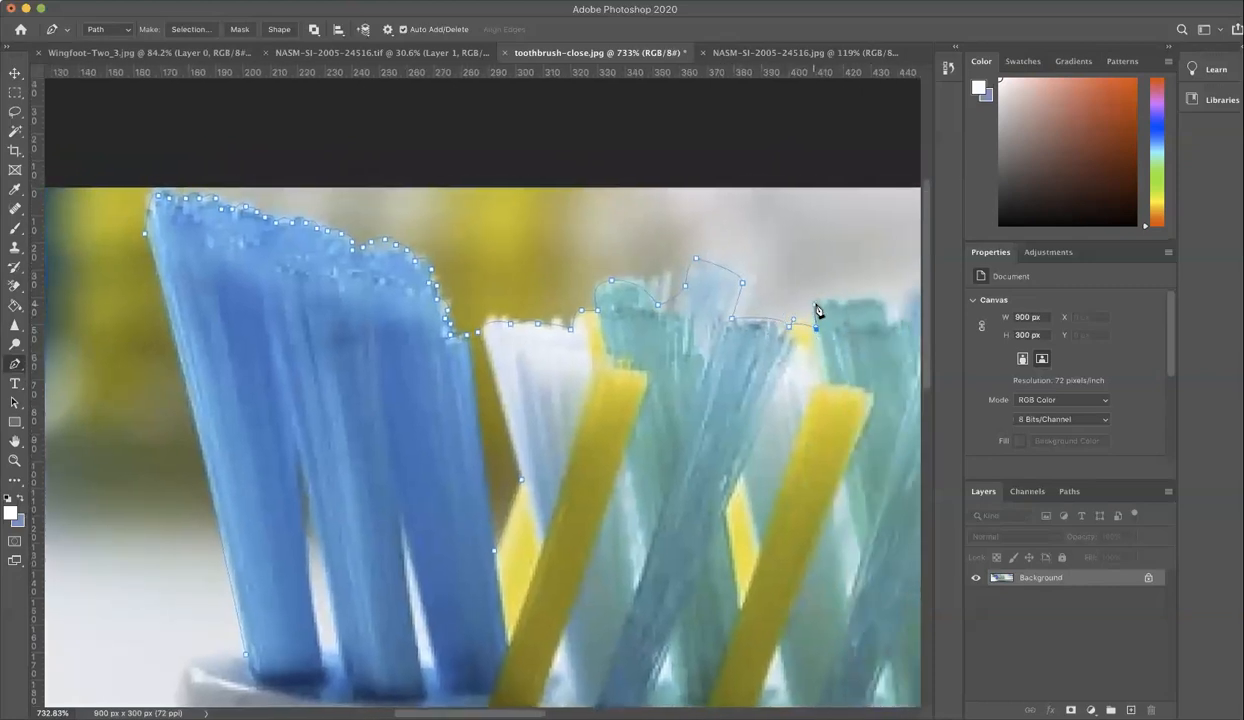
Trace over the second teal tuft, the pale blue tuft behind it and the adjoining blue-grey bristle tips
scroll(739, 306, "right", 5)
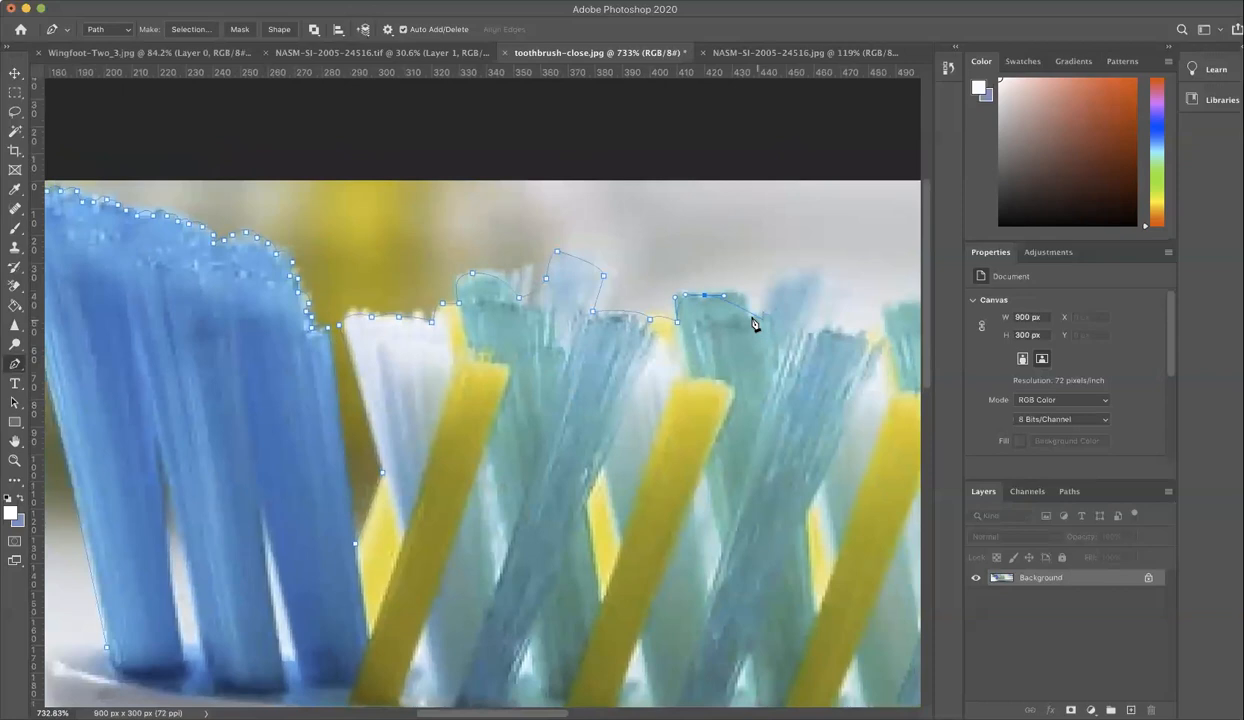
left_click(750, 316, "alt")
left_click_drag(760, 314, 906, 304)
left_click(803, 333)
left_click(871, 344)
left_click(882, 320)
Outline the third teal tuft, its neighbouring pale blue tuft and the last blue-grey bristle tips
left_click_drag(834, 339, 581, 327)
left_click_drag(730, 314, 752, 281)
left_click(792, 282)
left_click_drag(803, 344, 836, 350)
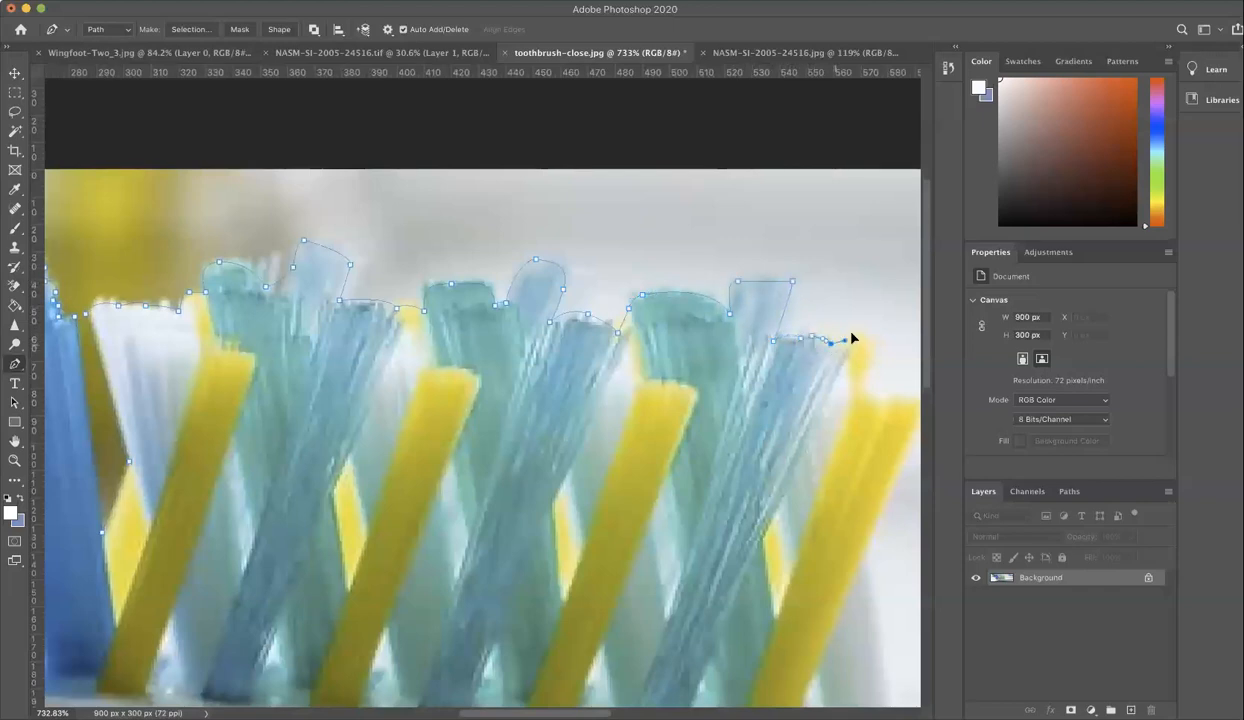
Trace the path around the tips of the last yellow bristles to their outer corner
scroll(874, 346, "right", 3)
scroll(874, 346, "down", 1)
left_click_drag(760, 362, 796, 354)
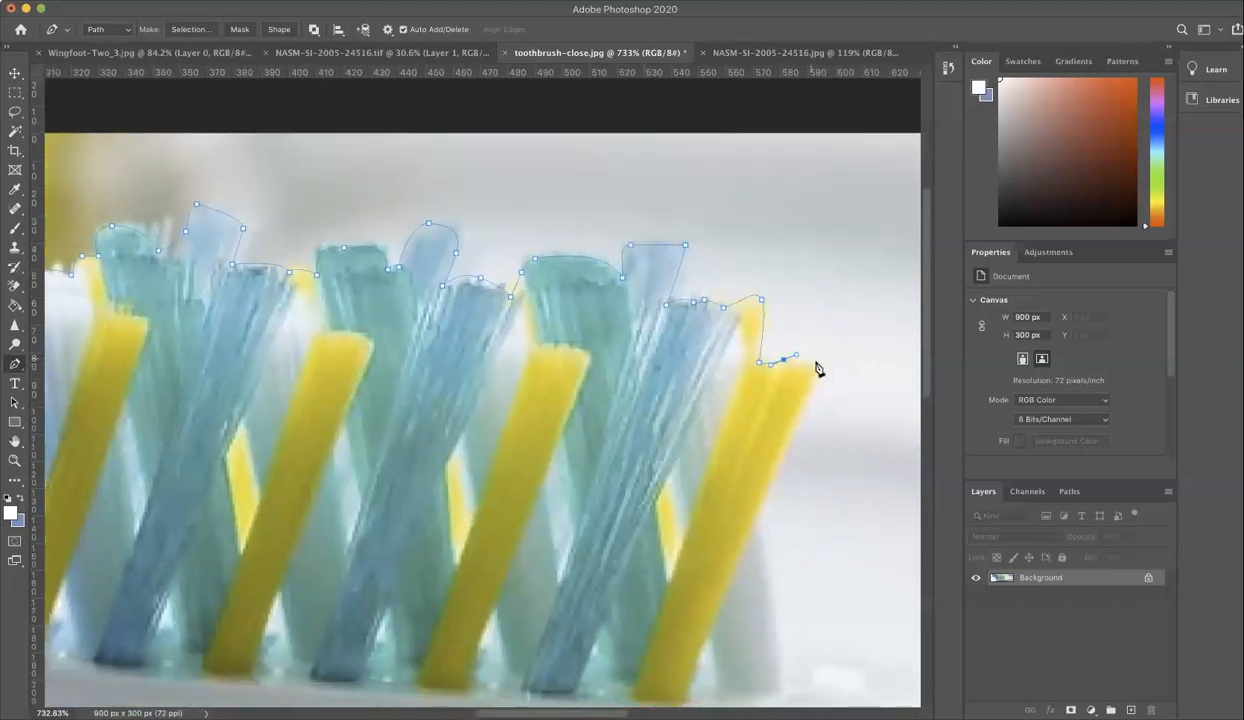
scroll(790, 400, "down", 3)
scroll(790, 400, "left", 2)
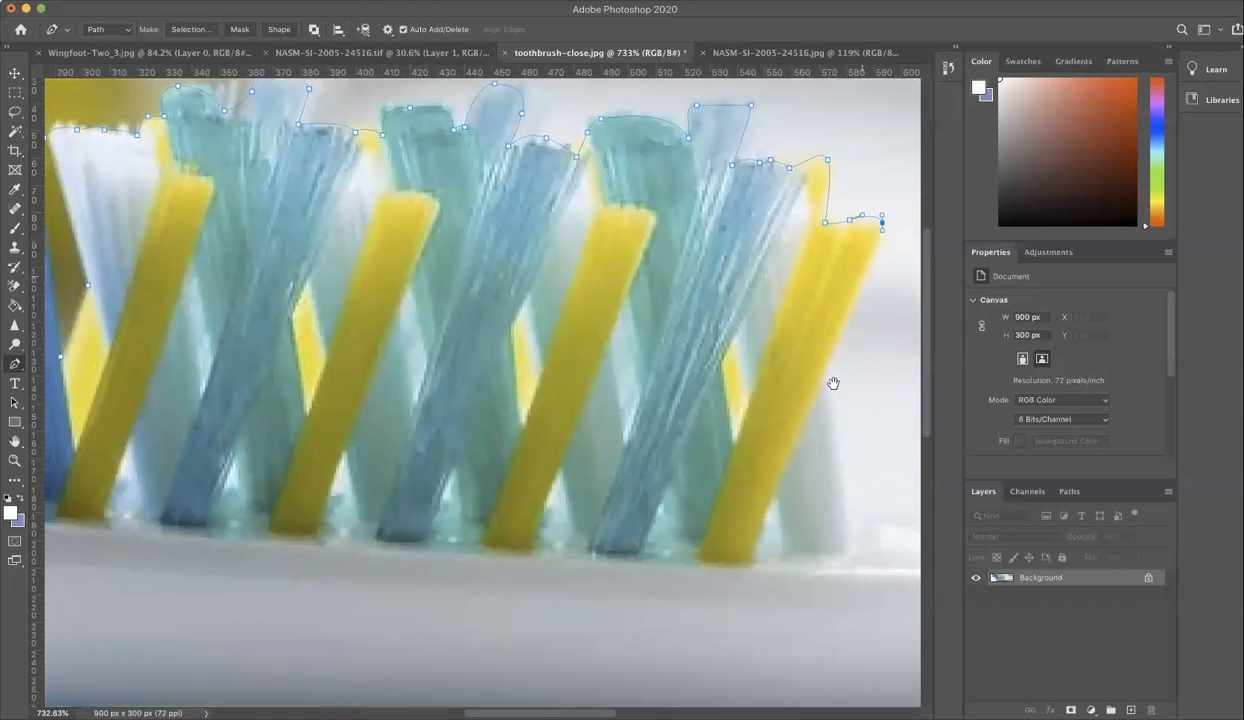
Bring the path down the outer side of the last yellow and white bristles and onto the top of the handle
left_click(824, 372)
left_click(843, 508)
left_click_drag(847, 514, 373, 406)
left_click_drag(576, 422, 625, 424)
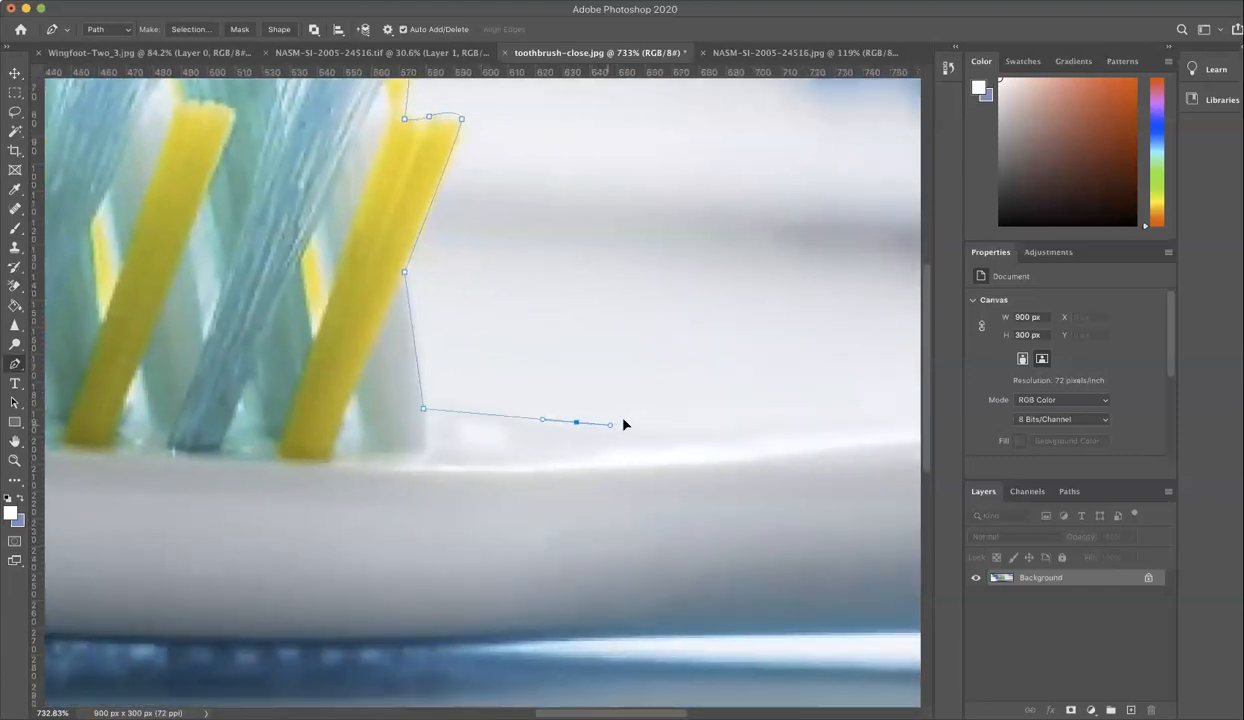
Curve the path along the handle's upper edge to the image's right border and down to the handle's lower edge
scroll(583, 444, "right", 10)
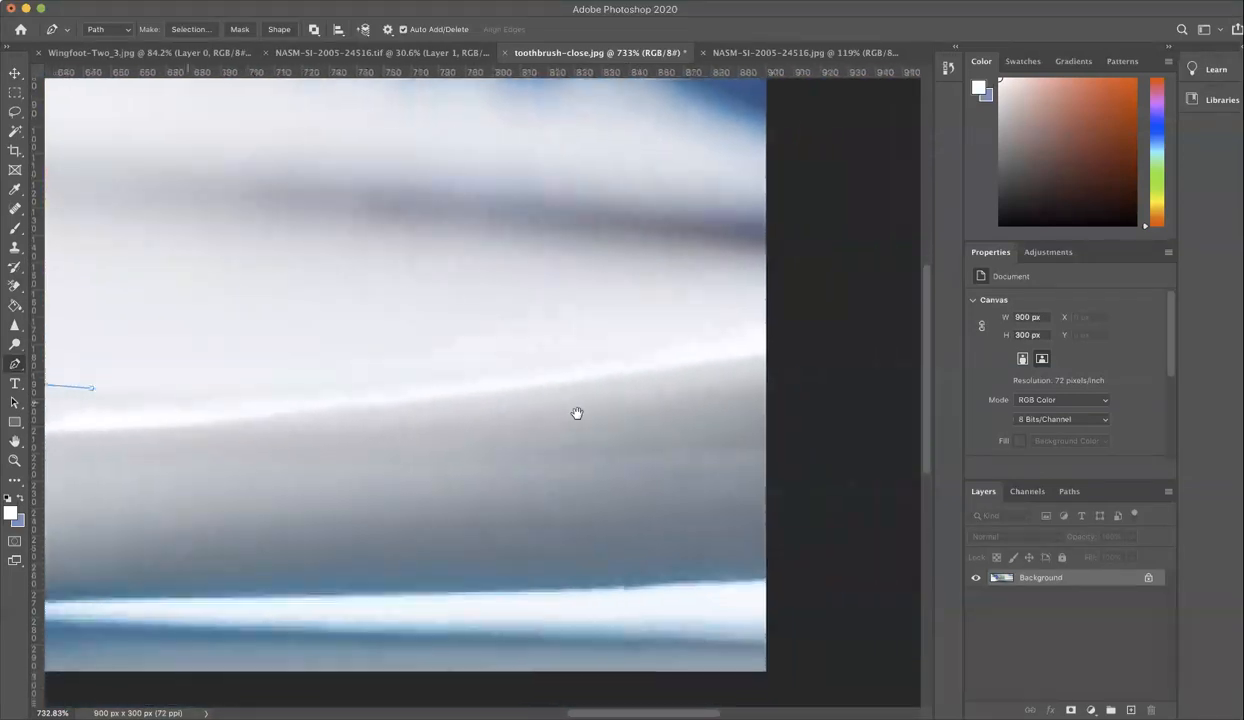
scroll(575, 420, "down", 5)
mouse_move(645, 355)
left_mouse_down()
mouse_move(683, 340)
mouse_move(755, 344)
mouse_move(772, 328)
mouse_move(648, 372)
left_mouse_up()
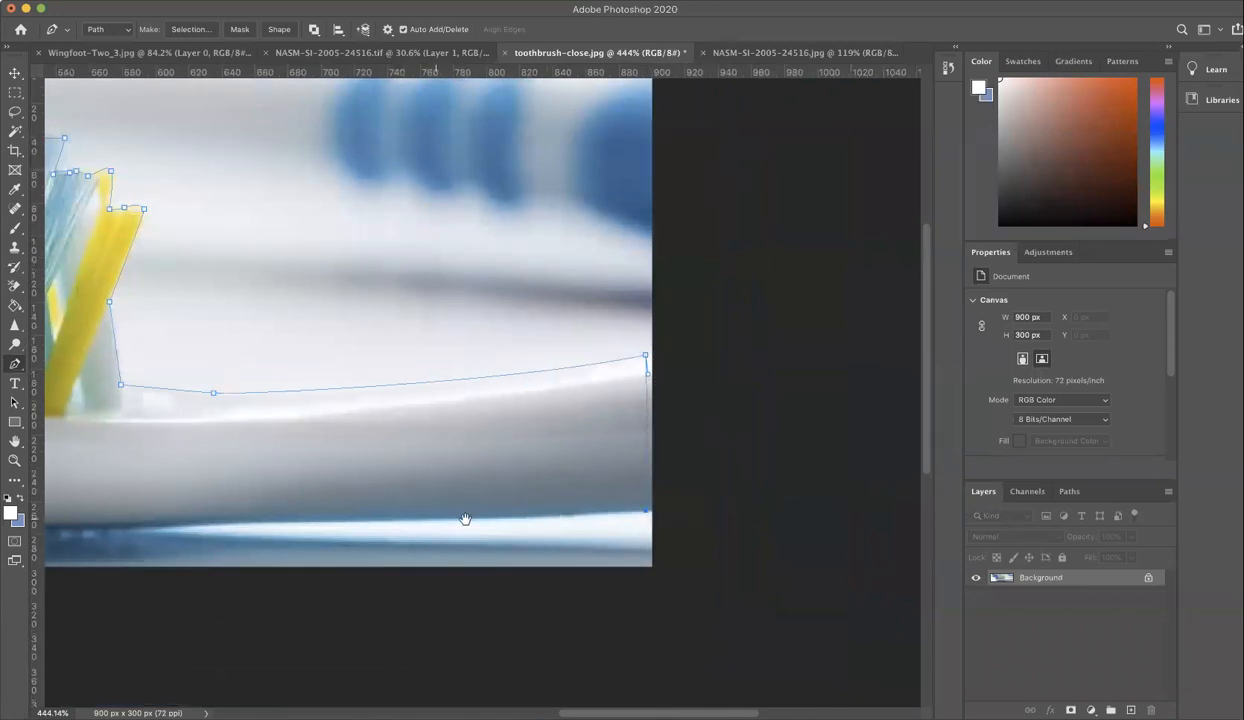
Run the path back along the handle's lower edge to the start of the ridged underside of the brush head
scroll(377, 502, "left", 4)
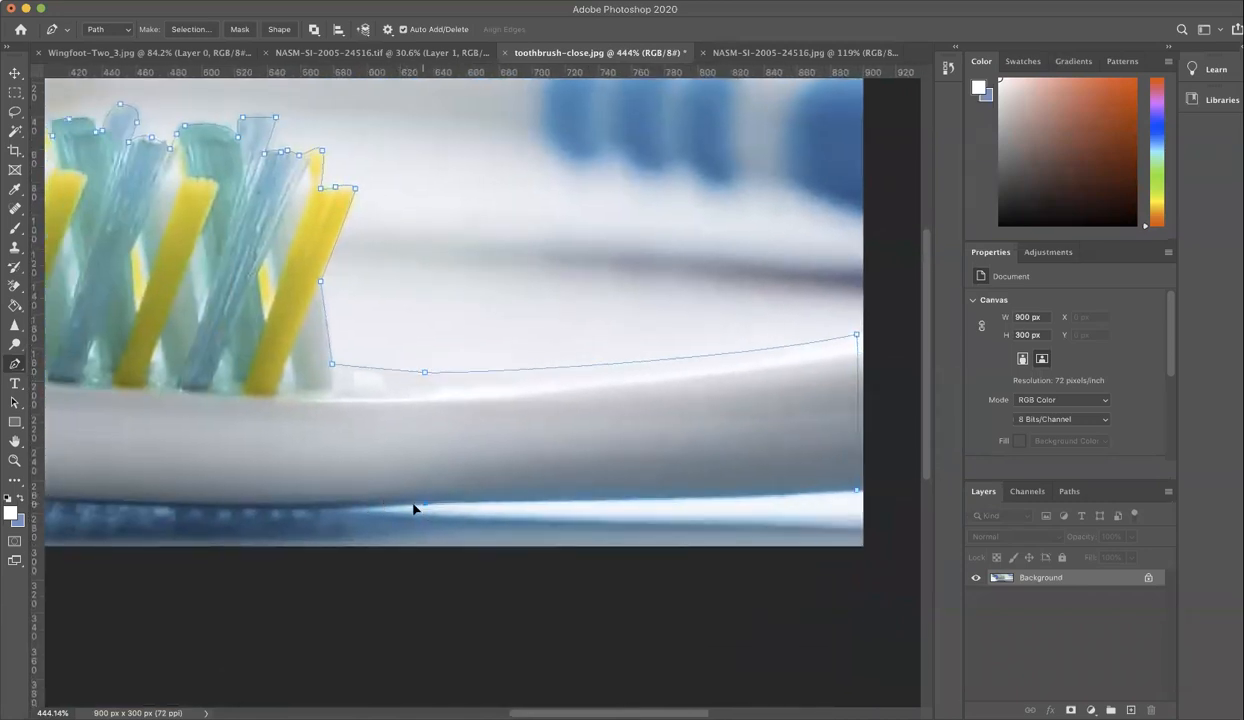
scroll(360, 512, "left", 4)
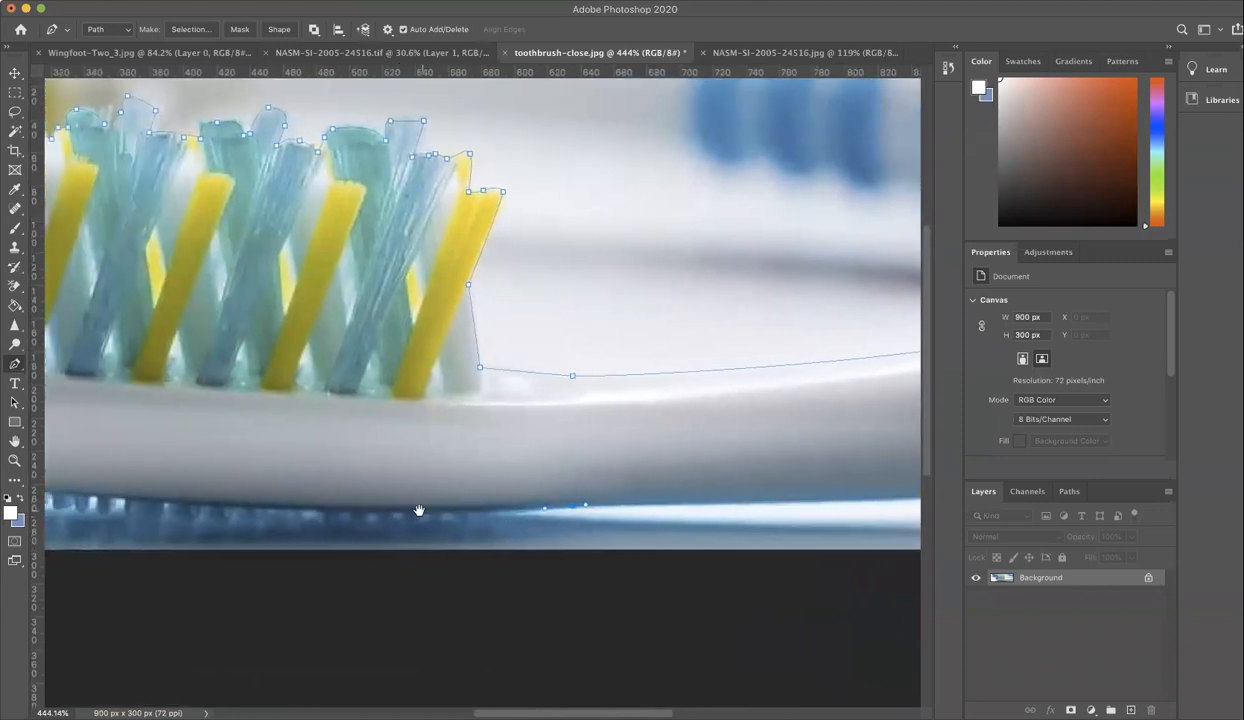
scroll(497, 523, "up", 3)
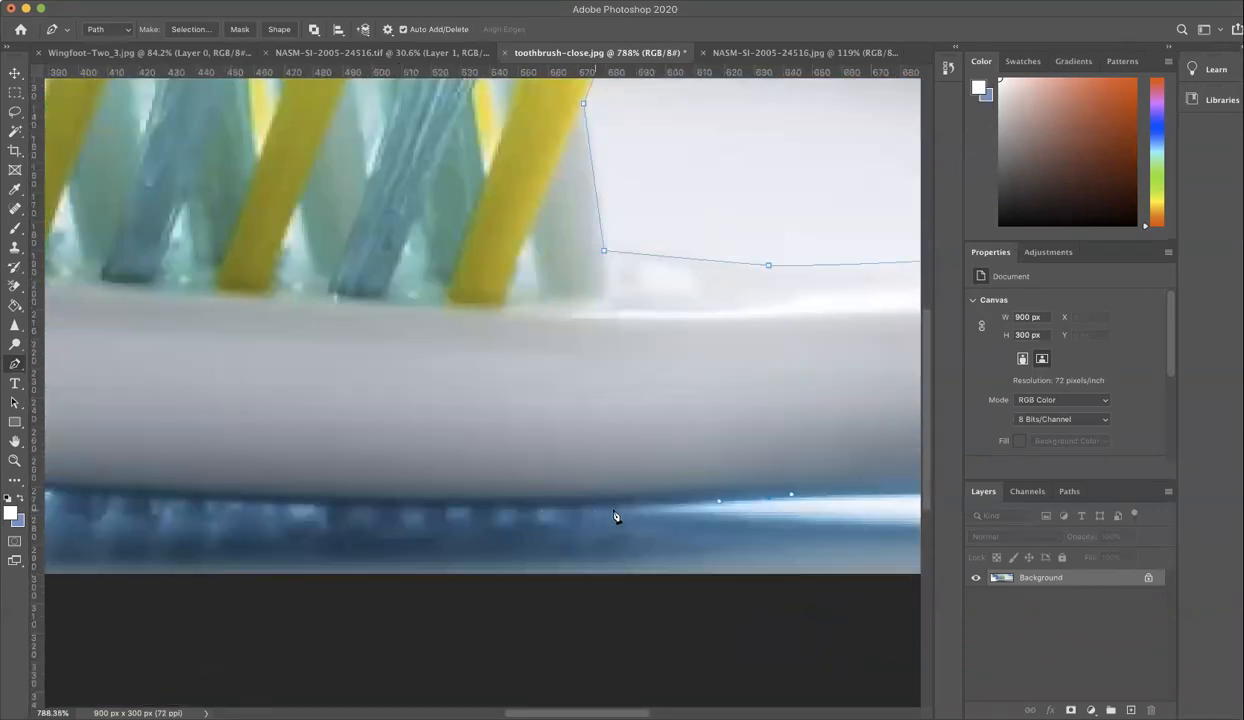
Trace the dark rubber ridges under the brush head with short segments up to the first bright gaps
left_click_drag(583, 521, 575, 516)
left_click_drag(492, 524, 557, 494)
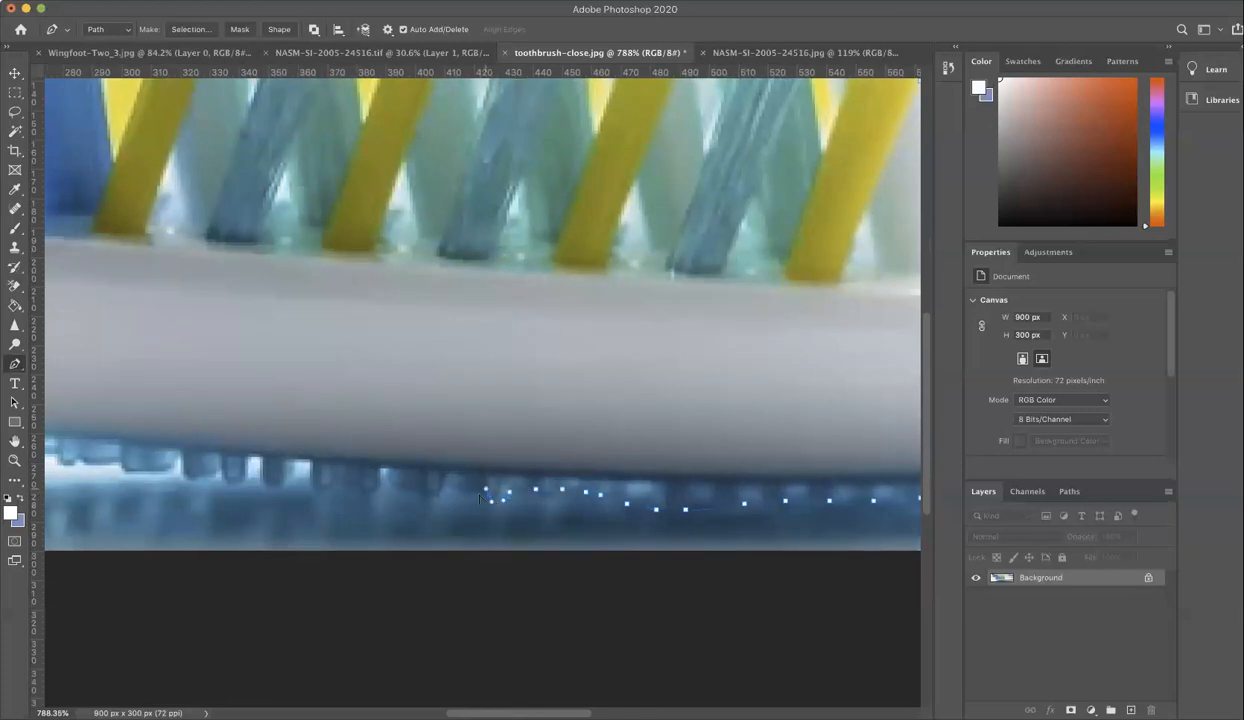
left_click_drag(472, 495, 404, 503)
scroll(443, 494, "up", 1)
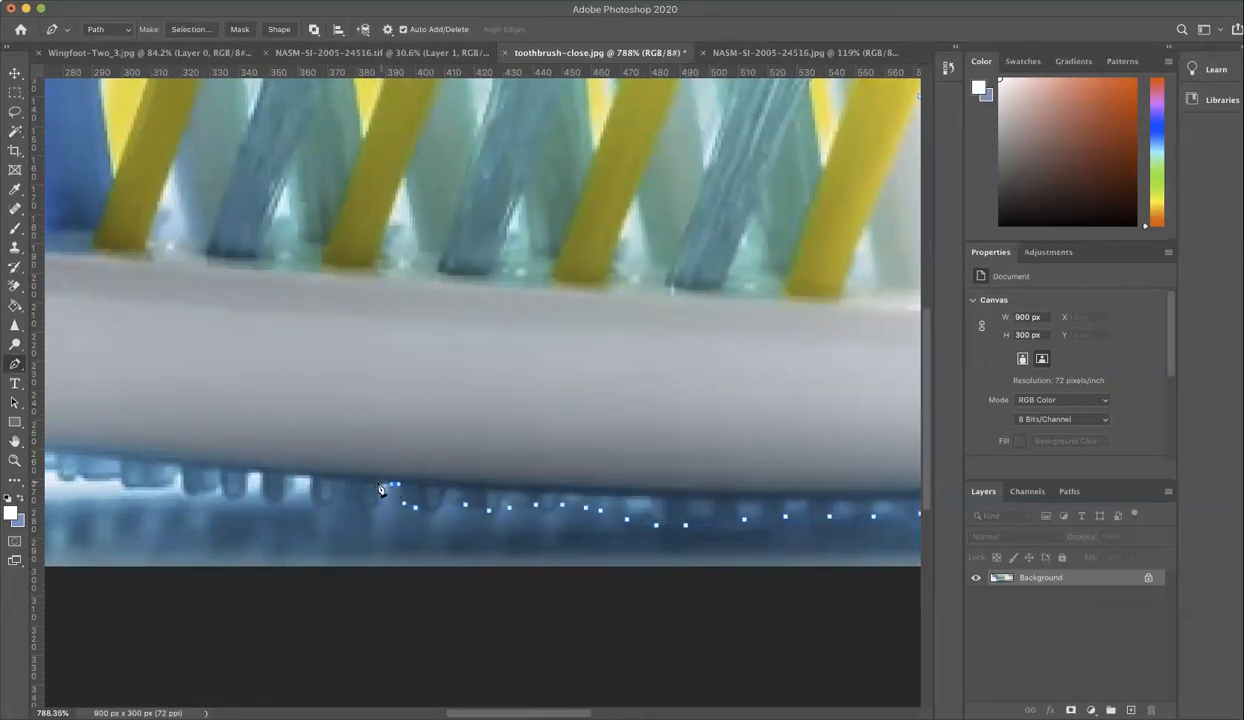
scroll(362, 505, "down", 2)
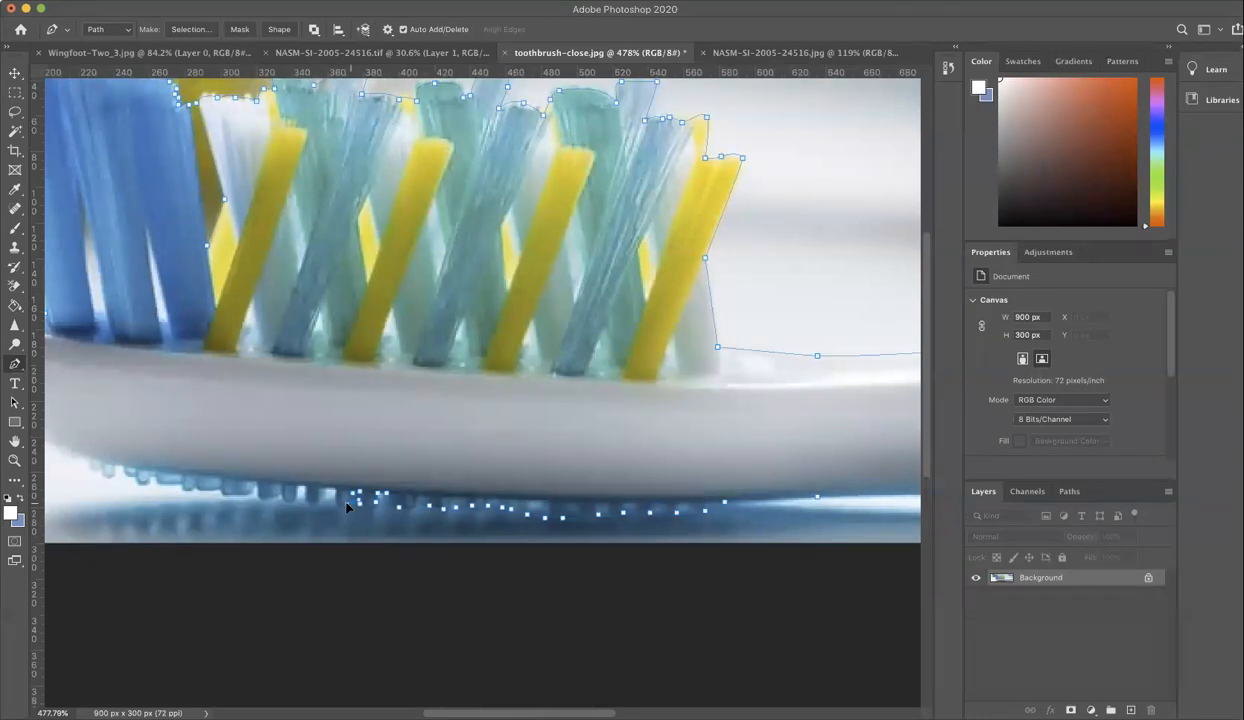
scroll(343, 490, "down", 1)
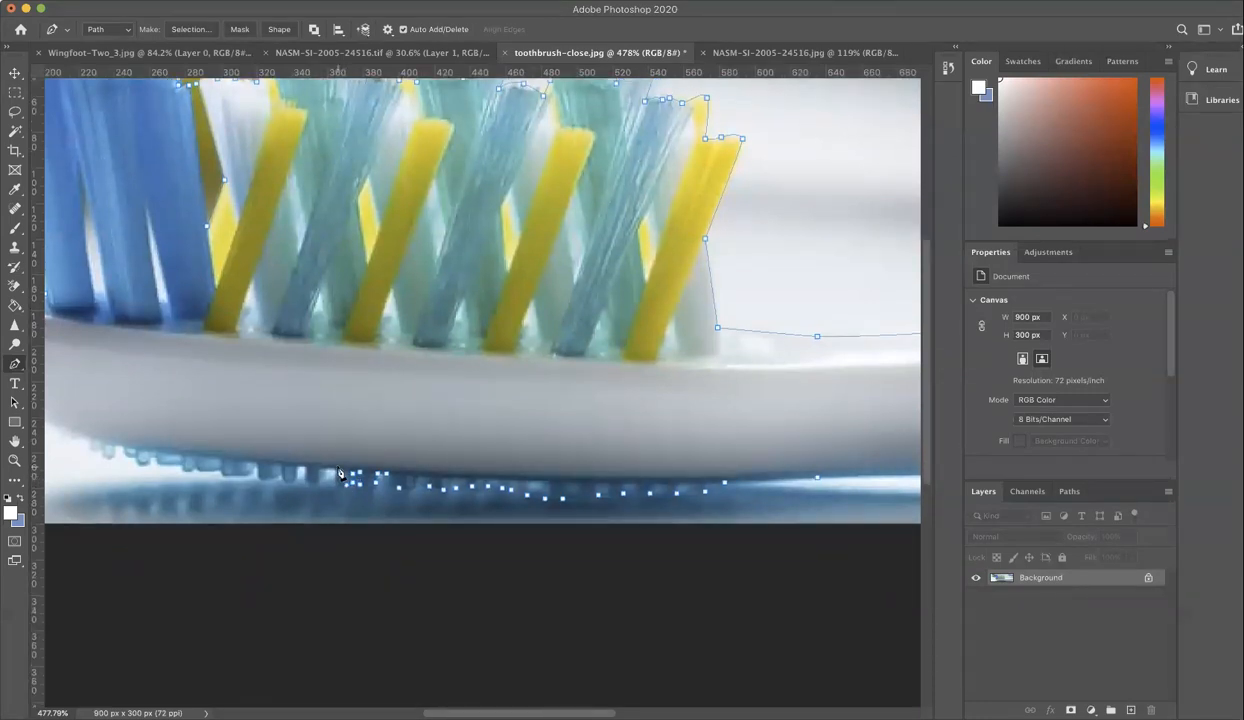
scroll(310, 458, "left", 5)
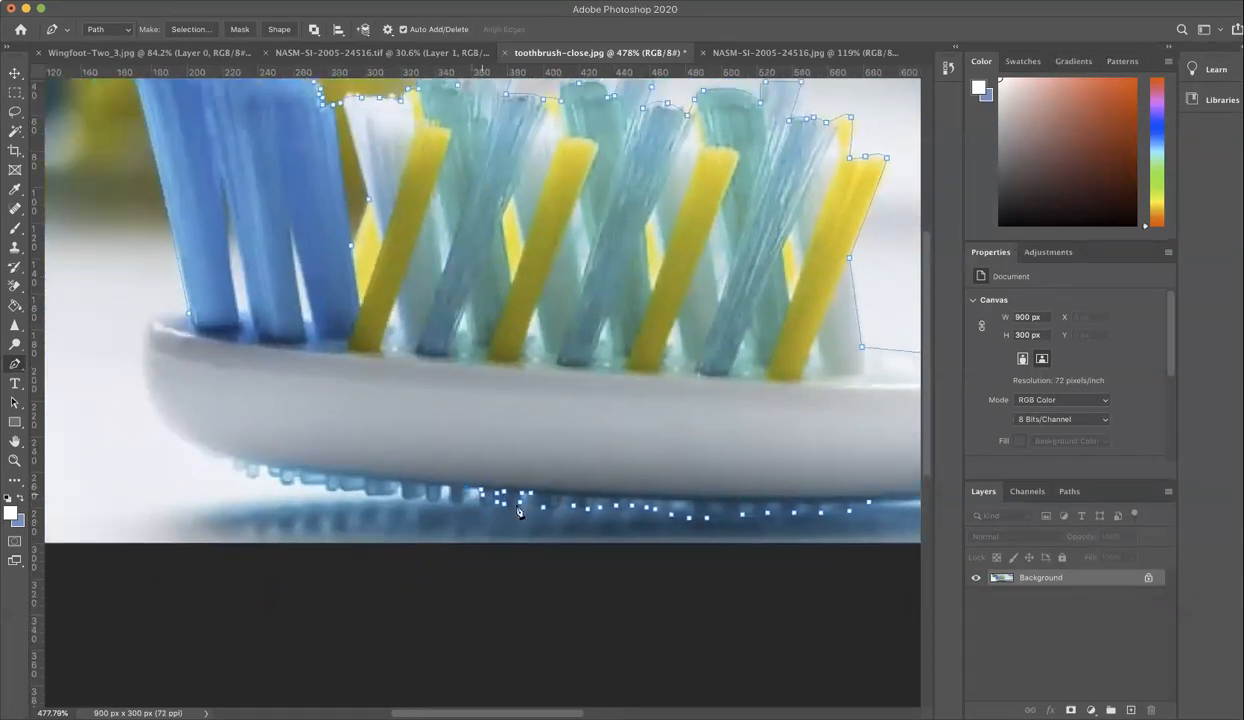
scroll(524, 521, "up", 5)
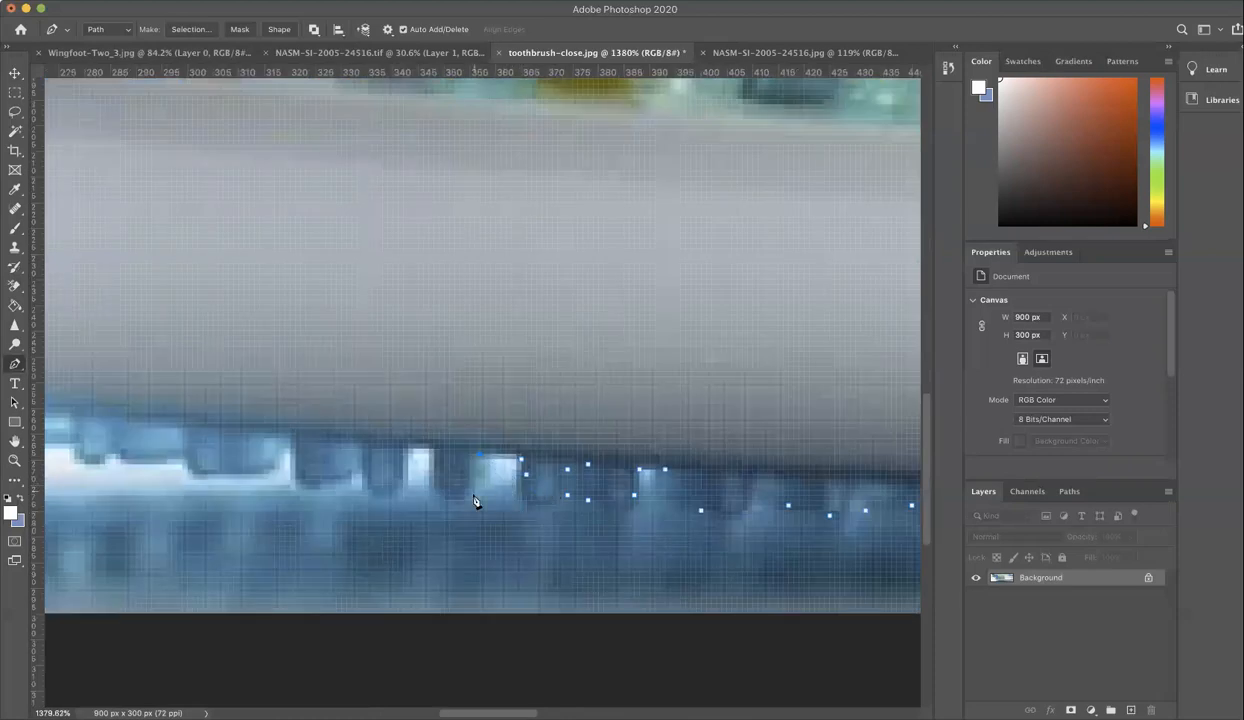
Outline the underside nubs around the bright gaps beneath the middle of the brush head
left_click_drag(444, 500, 432, 495)
left_click(433, 452)
left_click_drag(363, 492, 444, 525)
left_click(362, 469)
left_click(294, 457)
left_click_drag(416, 510, 418, 488)
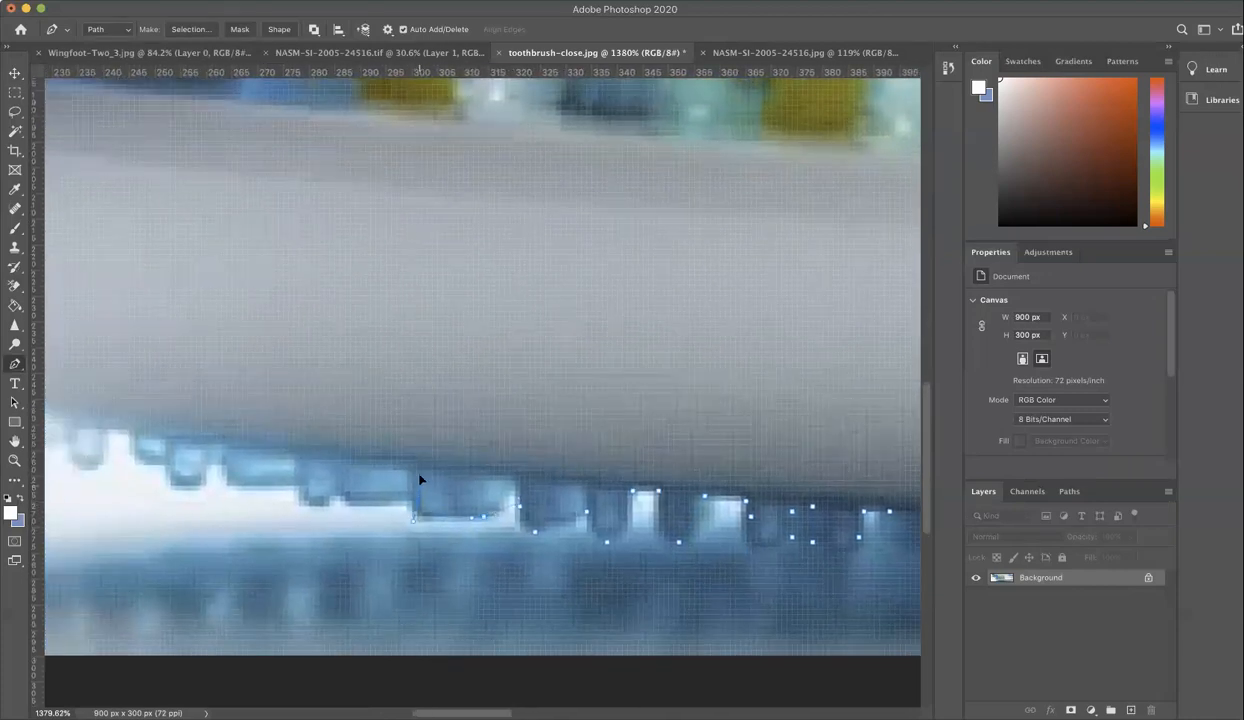
Trace the remaining underside nubs to where the smooth rounded front of the brush head begins
left_click(343, 492)
left_click_drag(309, 491, 288, 489)
left_click_drag(233, 467, 408, 479)
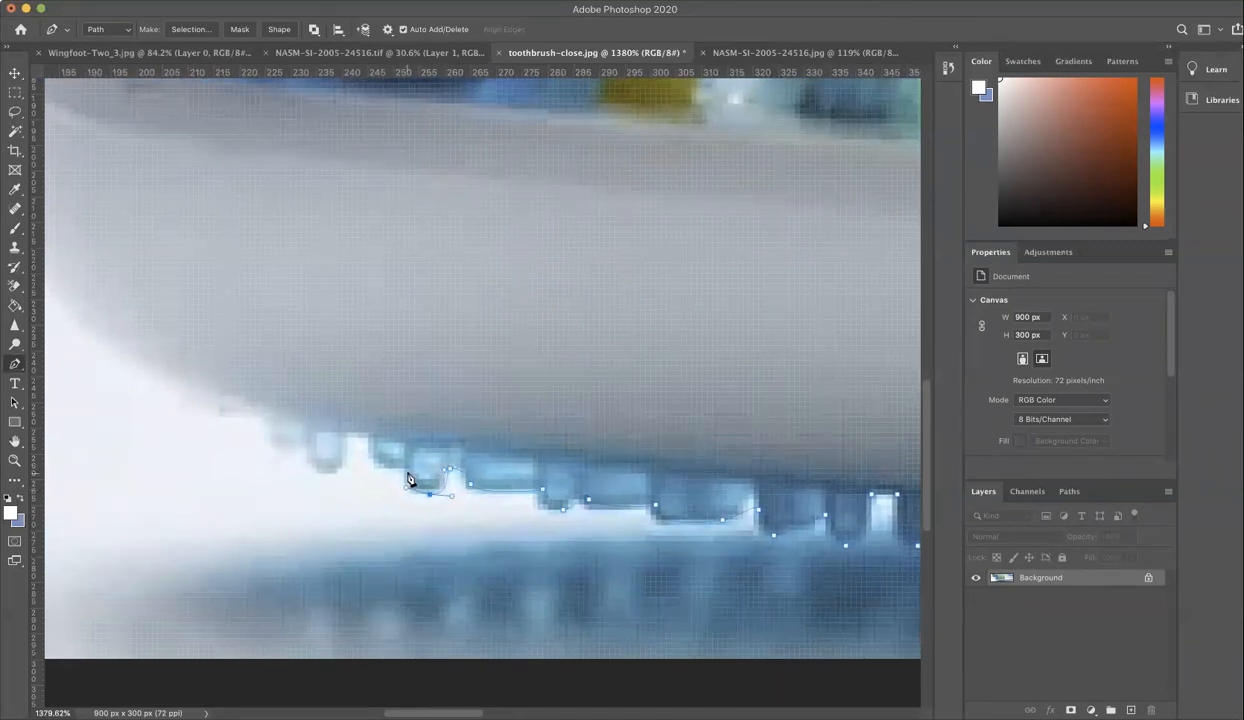
left_click(368, 439)
left_click(347, 435)
left_click_drag(332, 473, 279, 468)
scroll(299, 447, "up", 1)
left_click_drag(259, 417, 452, 504)
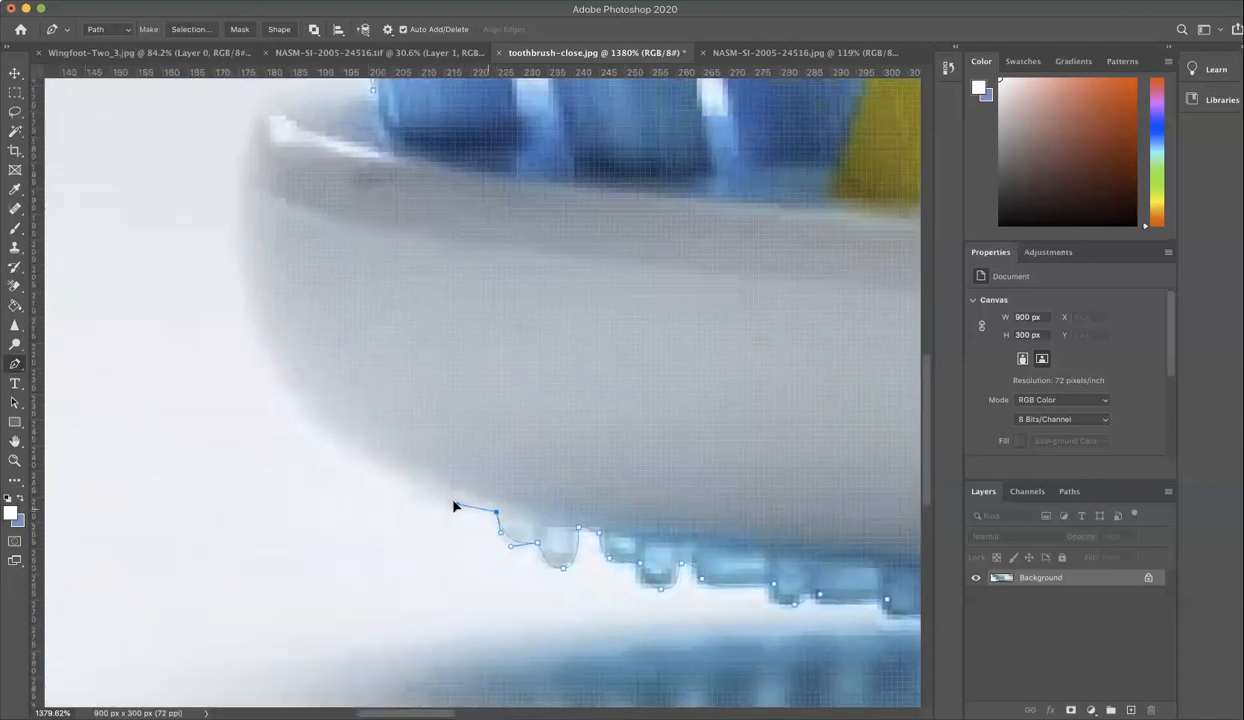
Curve the path around the rounded front of the brush head and close it at the base of the blue bristles
left_click_drag(234, 255, 239, 102)
scroll(278, 133, "up", 5)
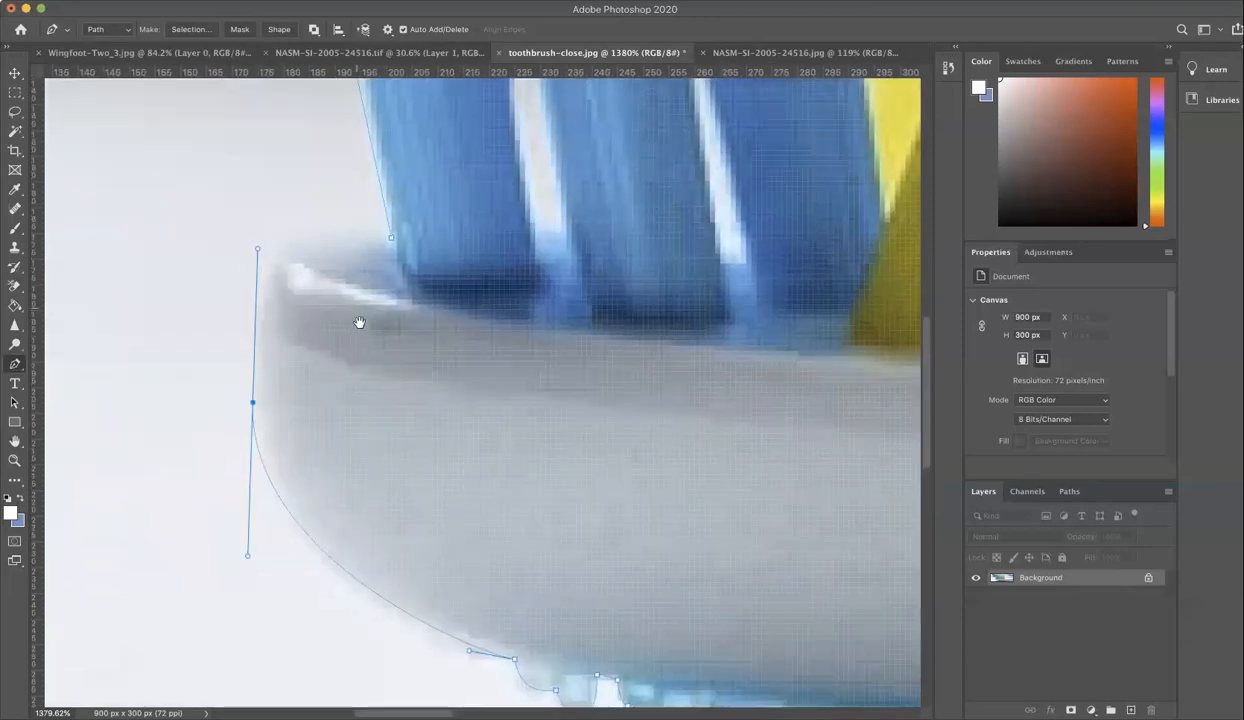
left_click_drag(393, 262, 533, 272)
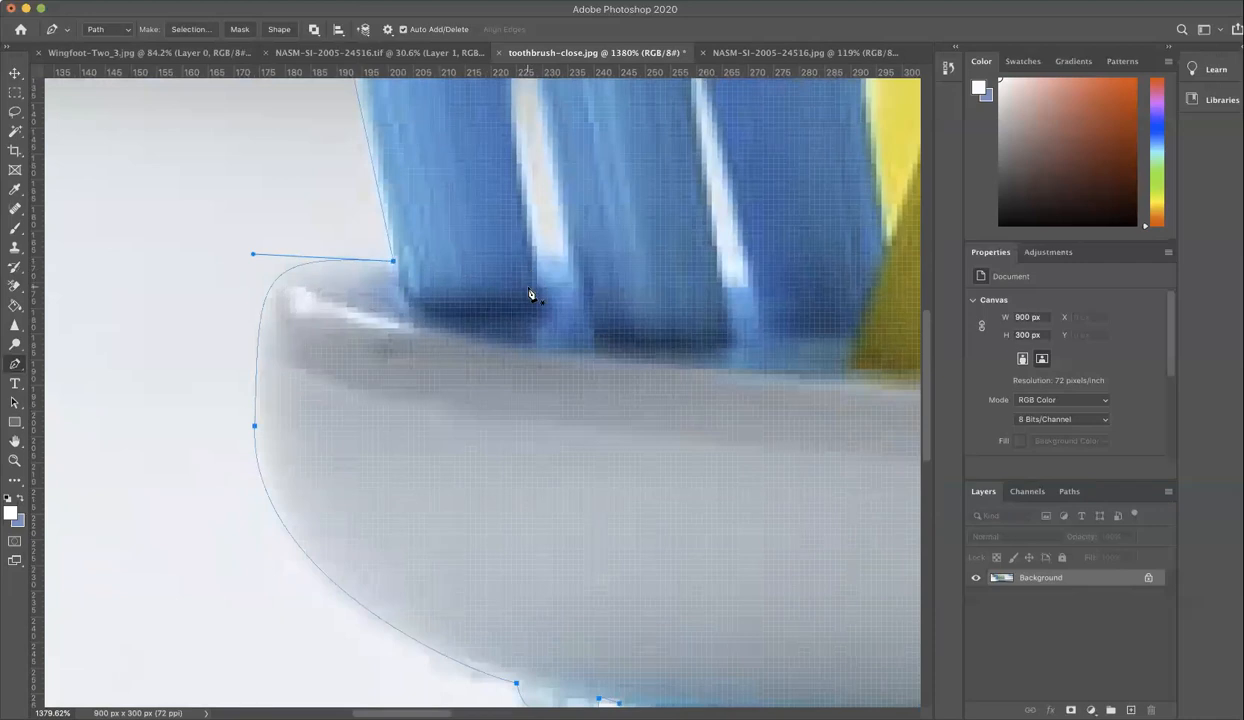
Convert the toothbrush path into a new anti-aliased selection with a feather radius of 0 pixels
scroll(530, 289, "down", 8)
scroll(621, 287, "down", 8)
left_click(622, 285)
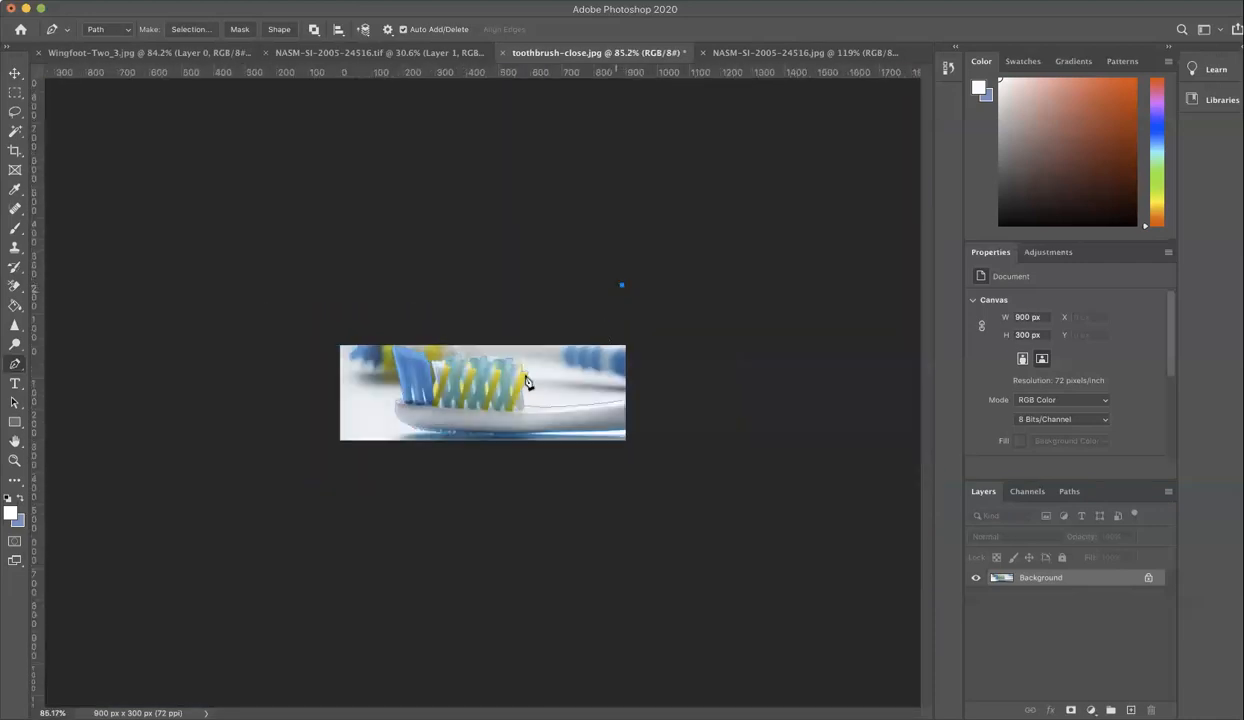
right_click(468, 388)
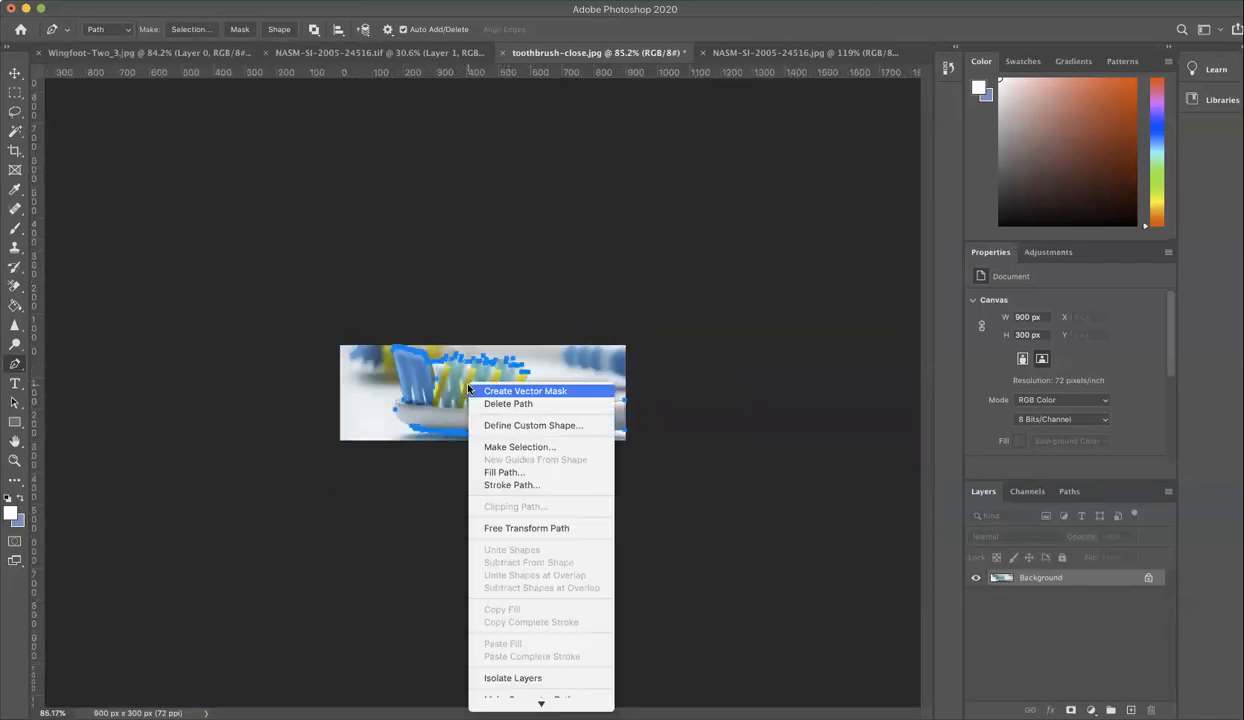
left_click(526, 446)
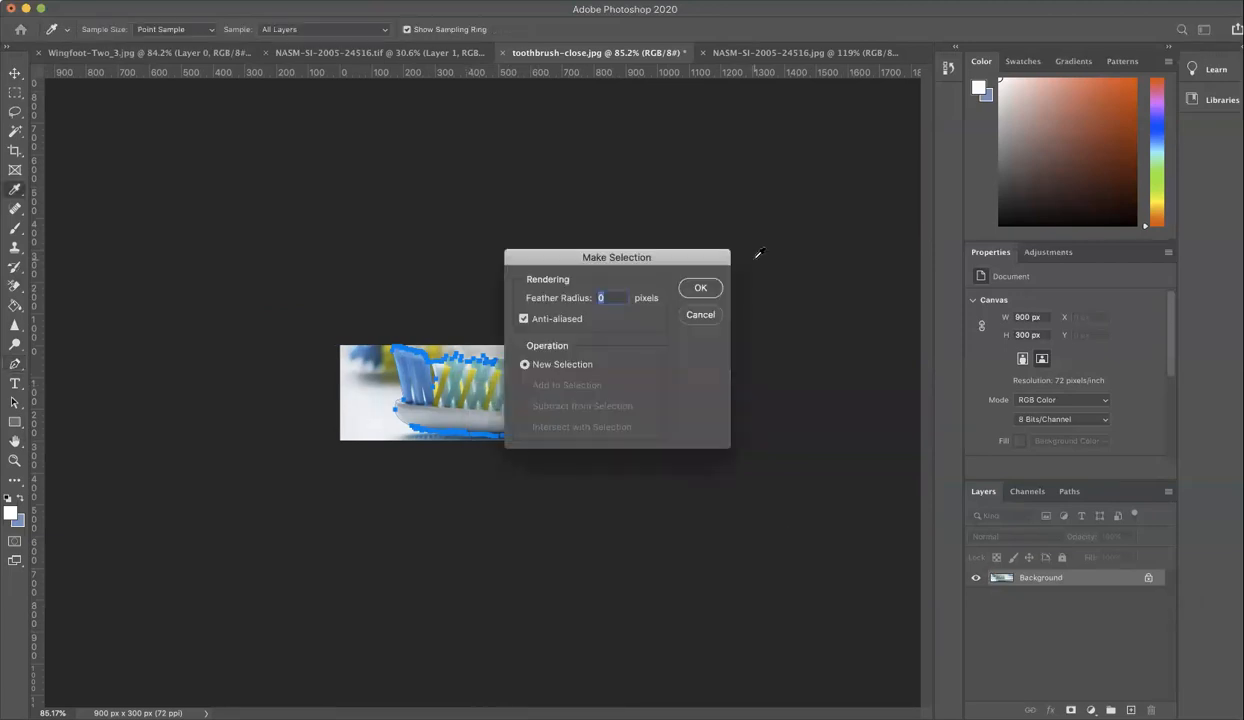
key("Return")
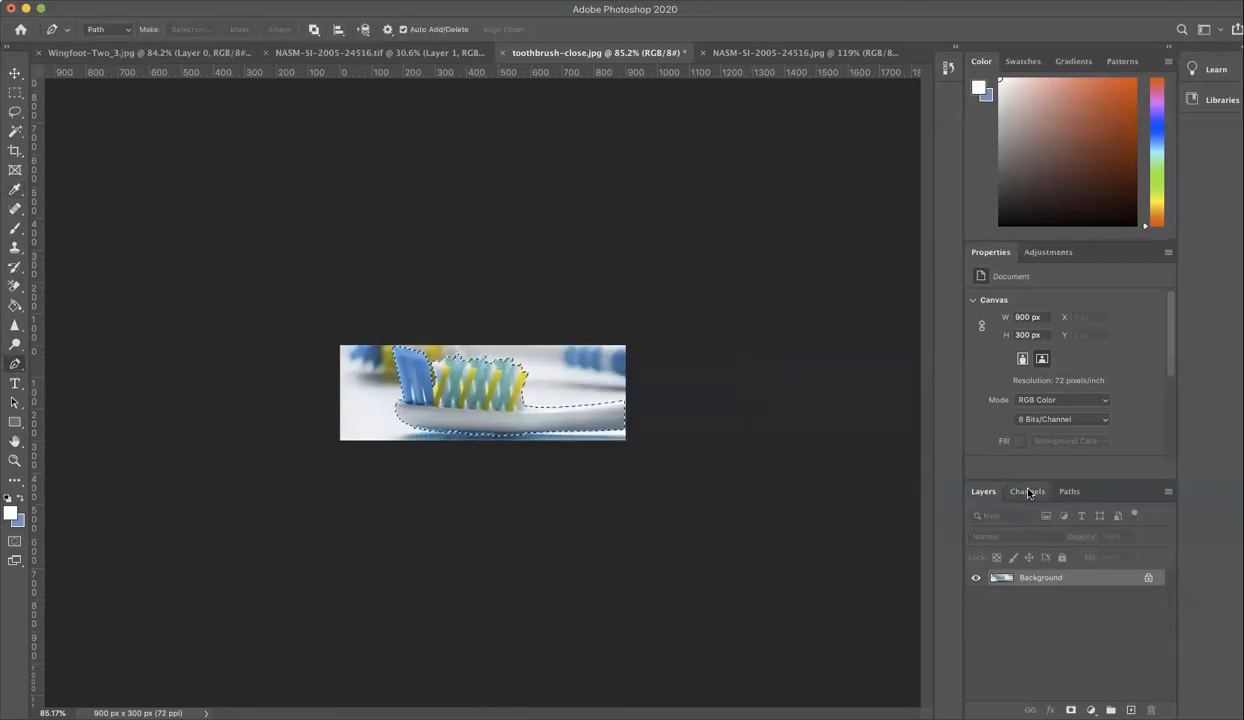
Turn the Background into a regular layer, delete everything outside the toothbrush using the inverted selection, and deselect
double_click(1084, 578)
key("Return")
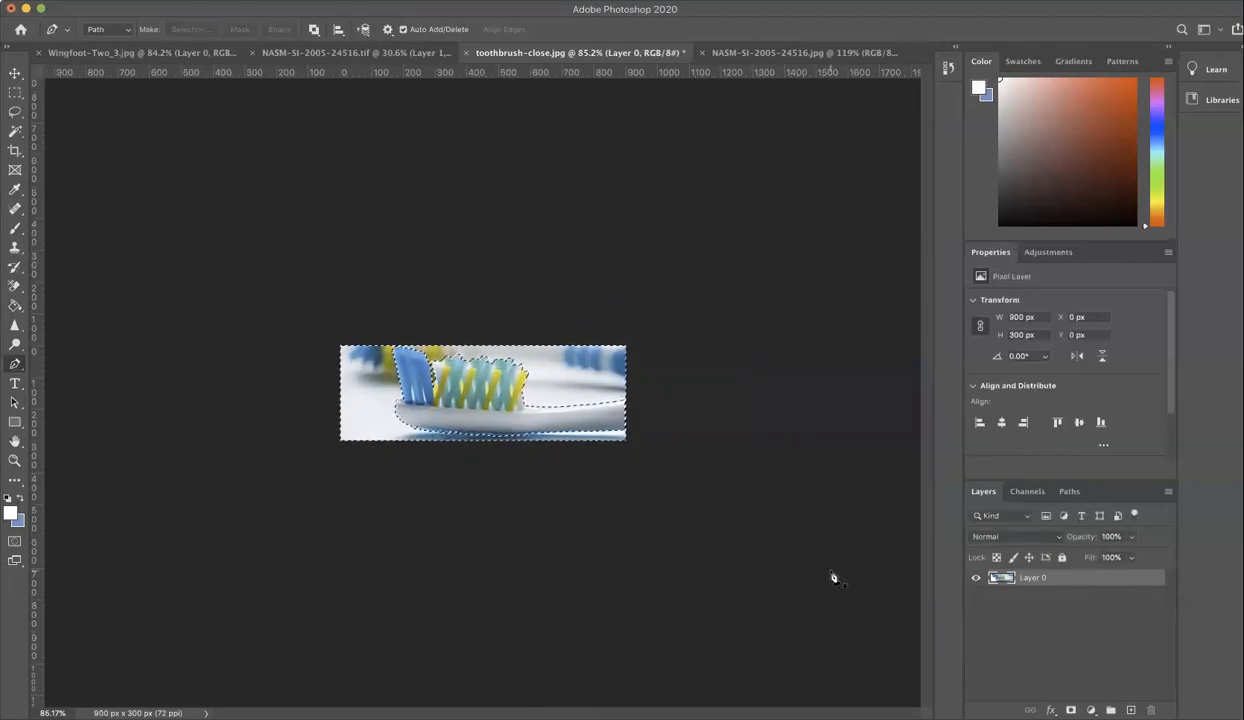
key("Delete")
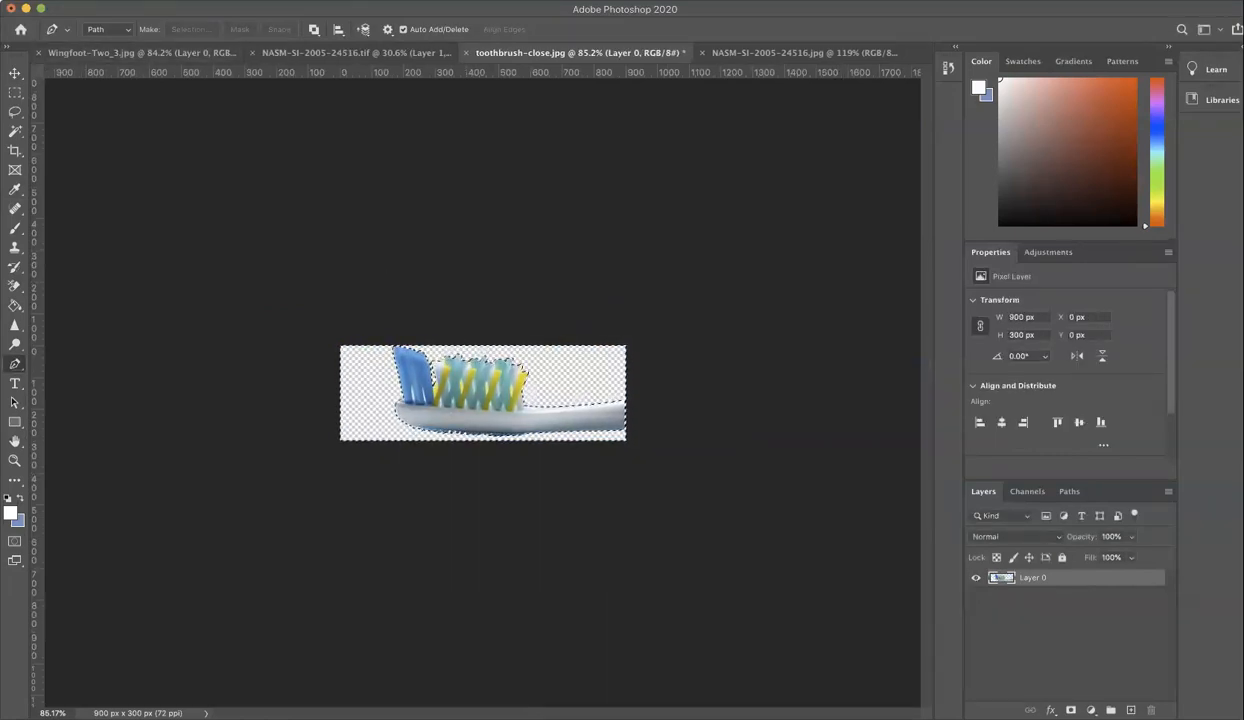
key("ctrl+d")
key("m")
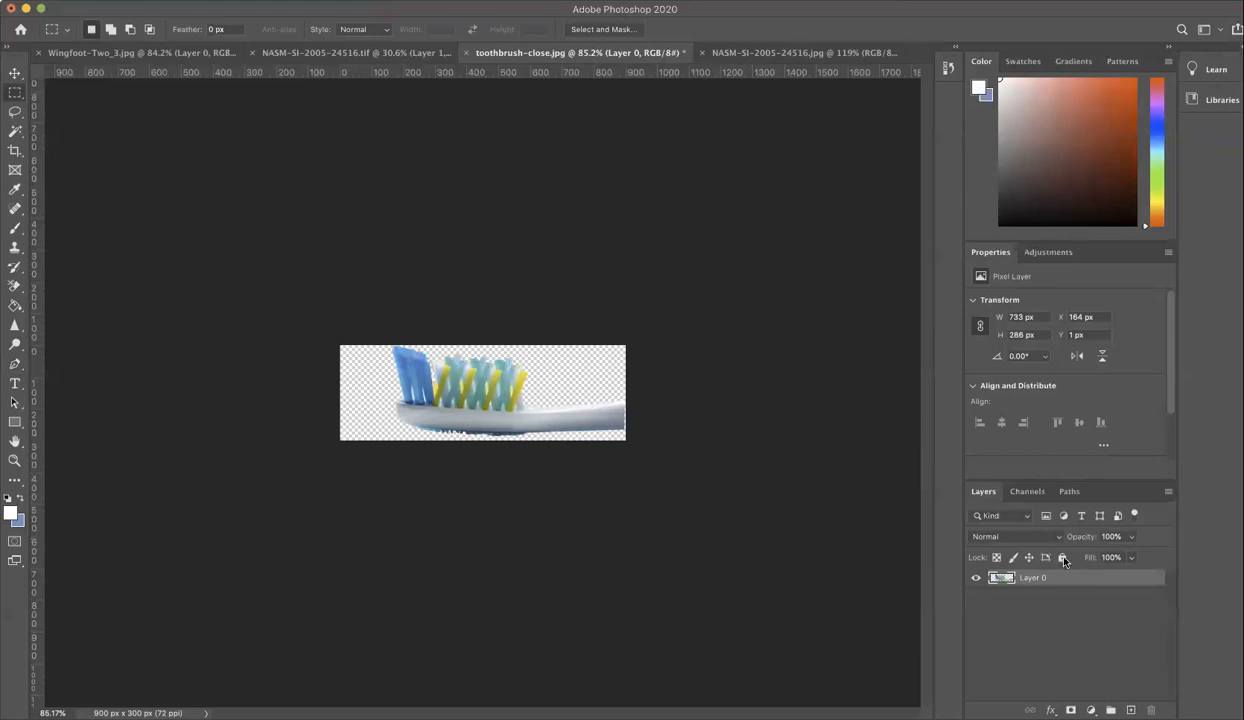
Add a new layer and place it beneath the toothbrush cutout
left_click(1167, 491)
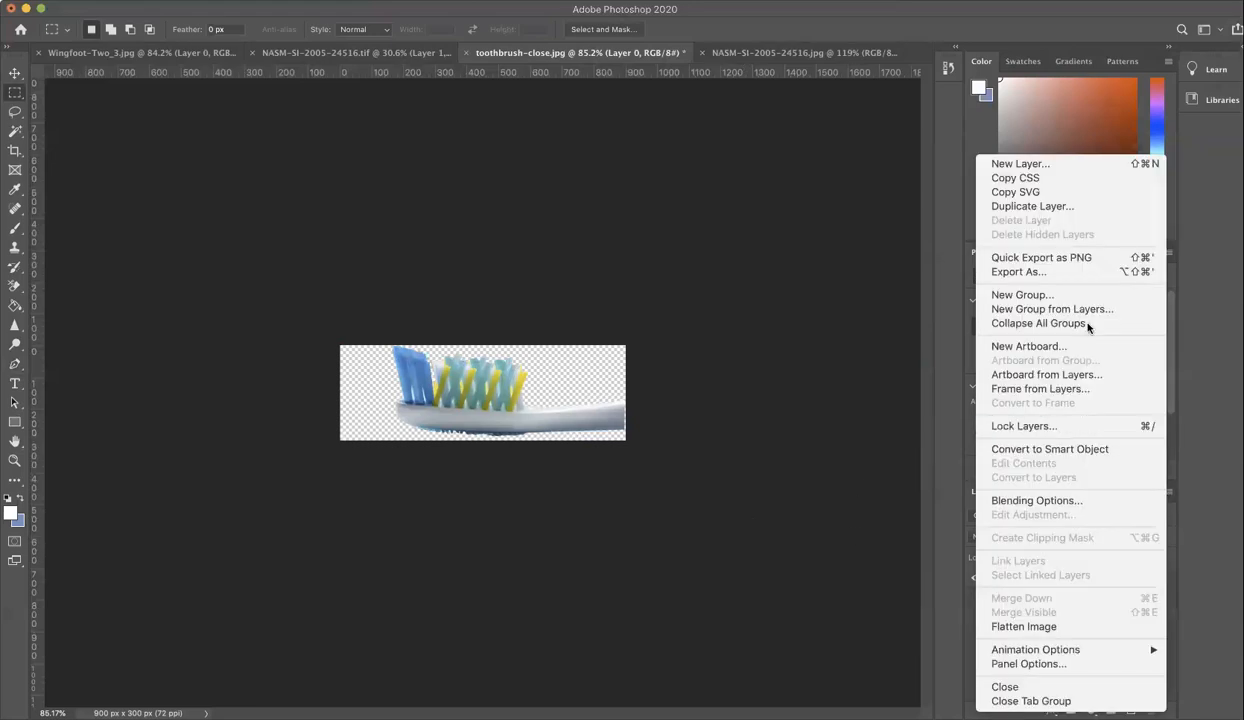
left_click(1013, 163)
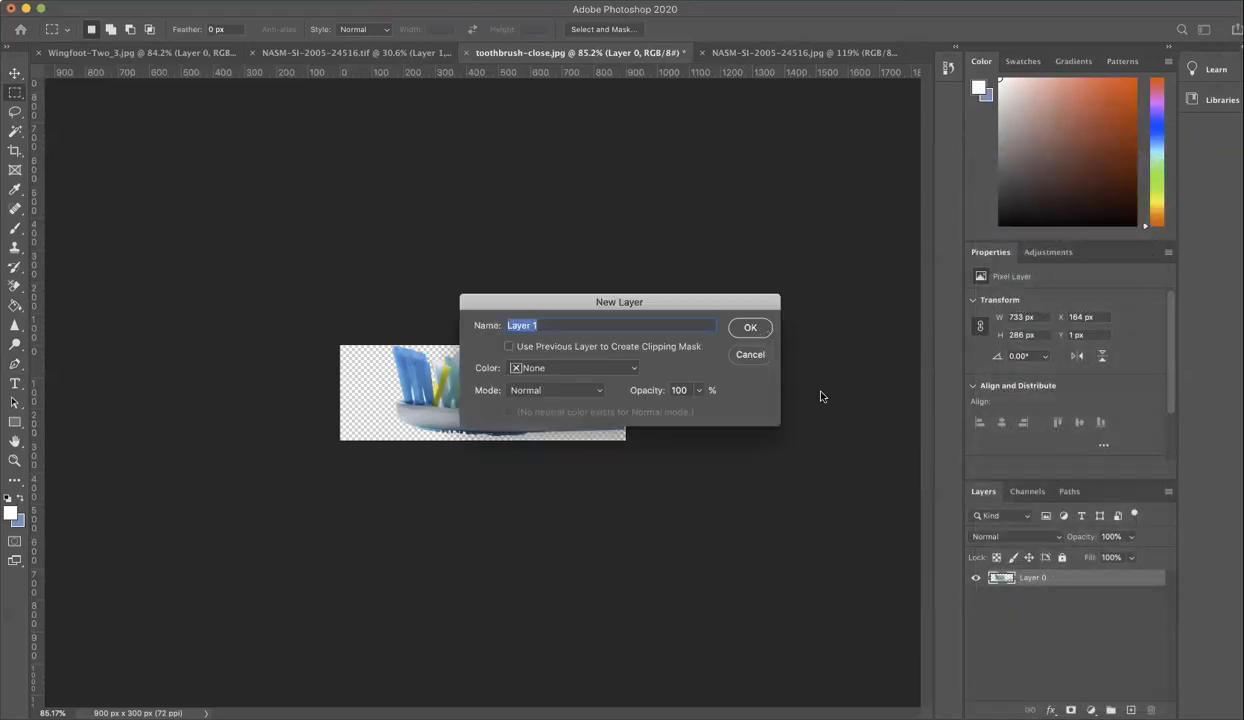
key("Return")
left_click_drag(1030, 590, 1005, 600)
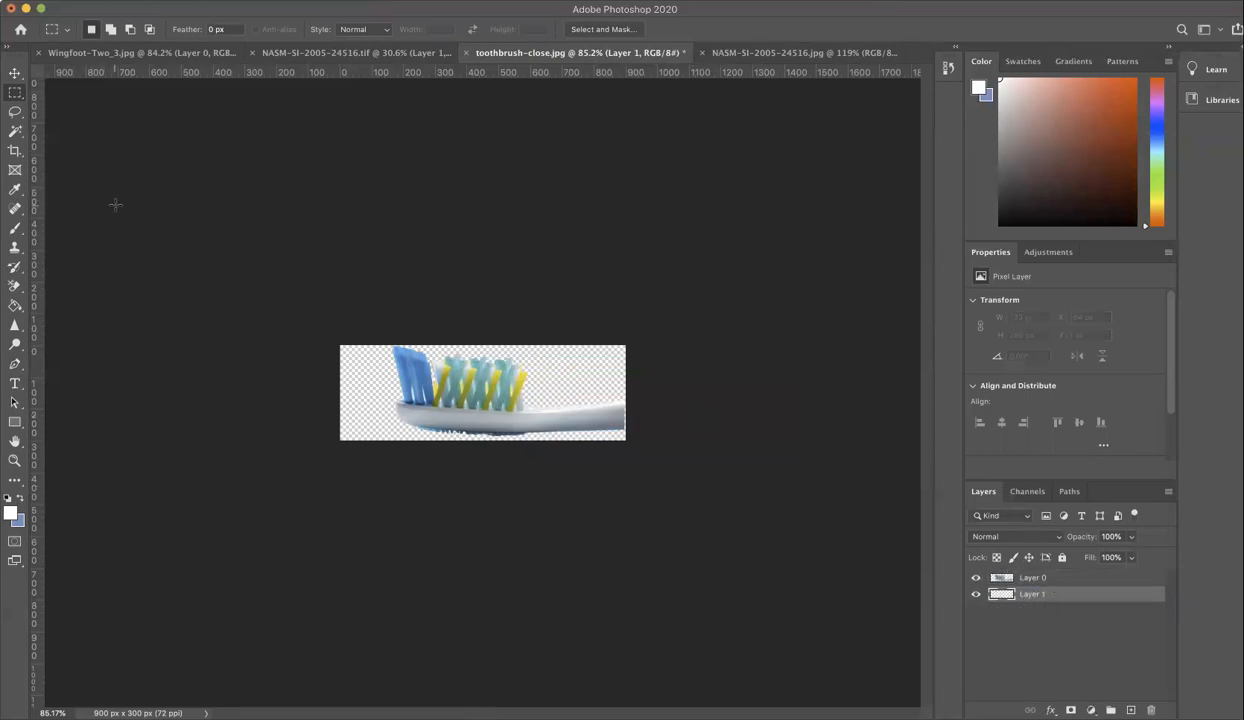
Fill the new layer beneath the toothbrush with white using the Paint Bucket
key("g")
left_click(354, 362)
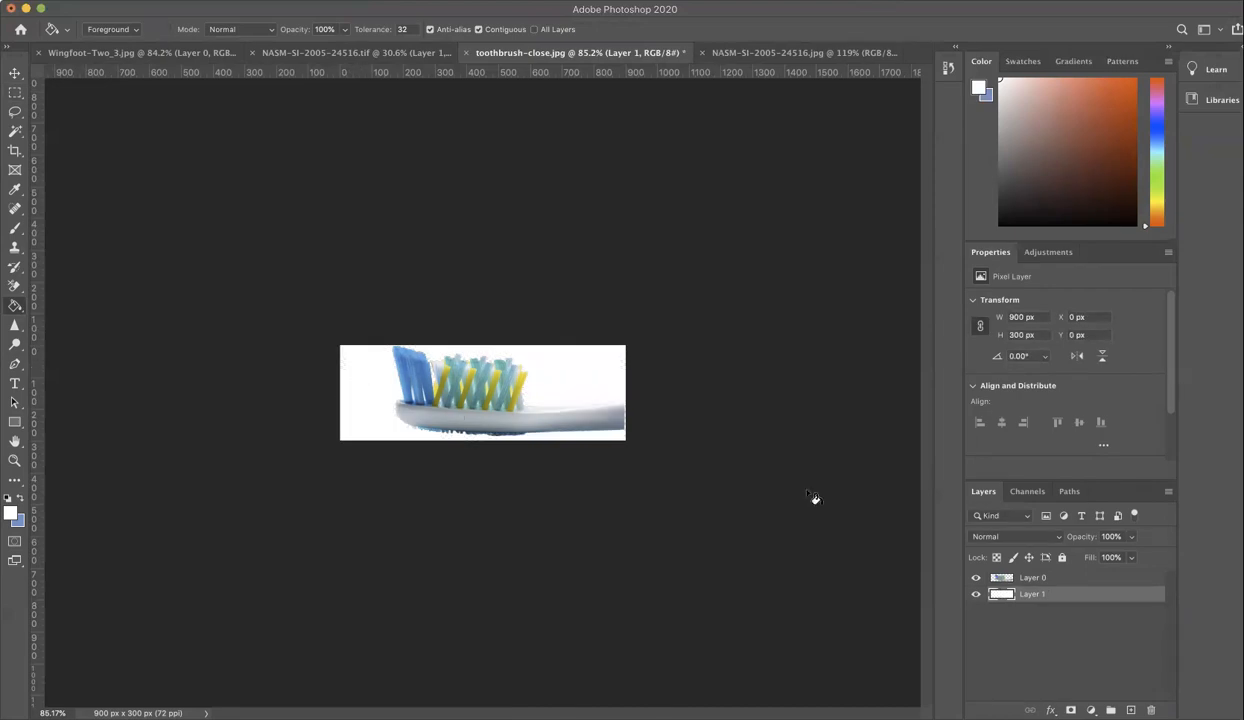
Erase the greyish background fringe along the uneven tips of the blue bristles on Layer 0 with the Background Eraser, sampling the fringe colour
scroll(514, 432, "up", 5)
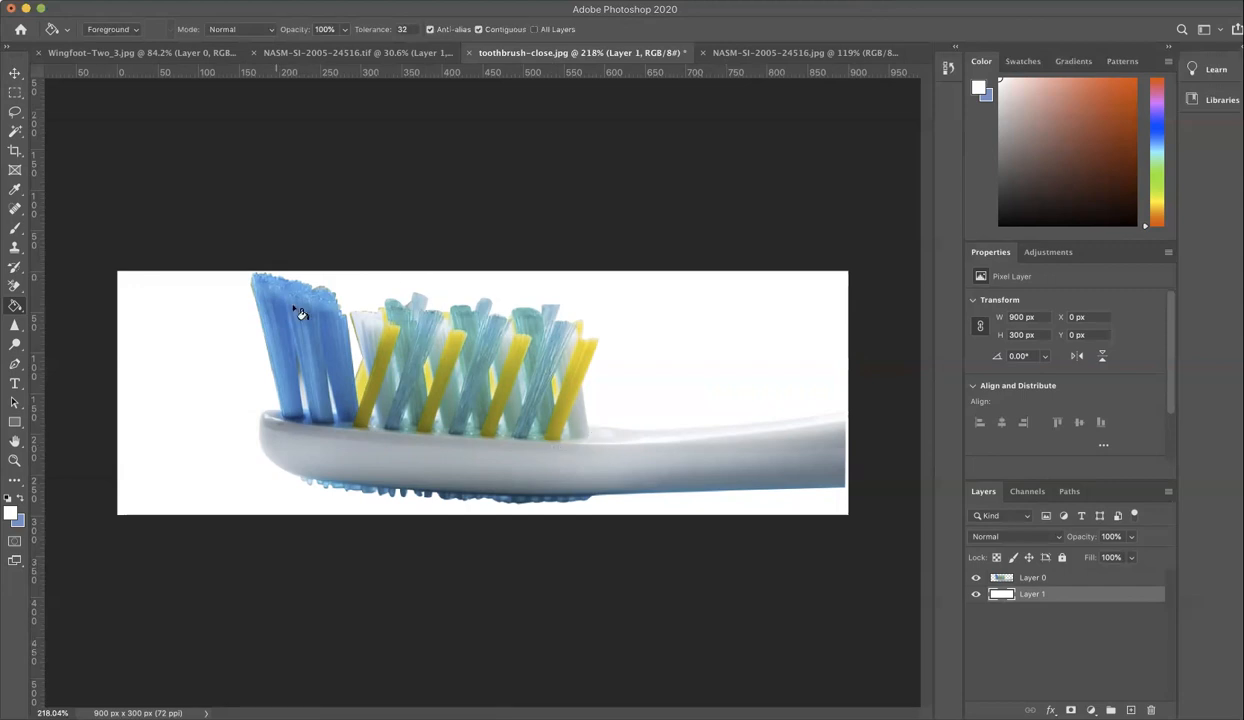
scroll(287, 286, "up", 5)
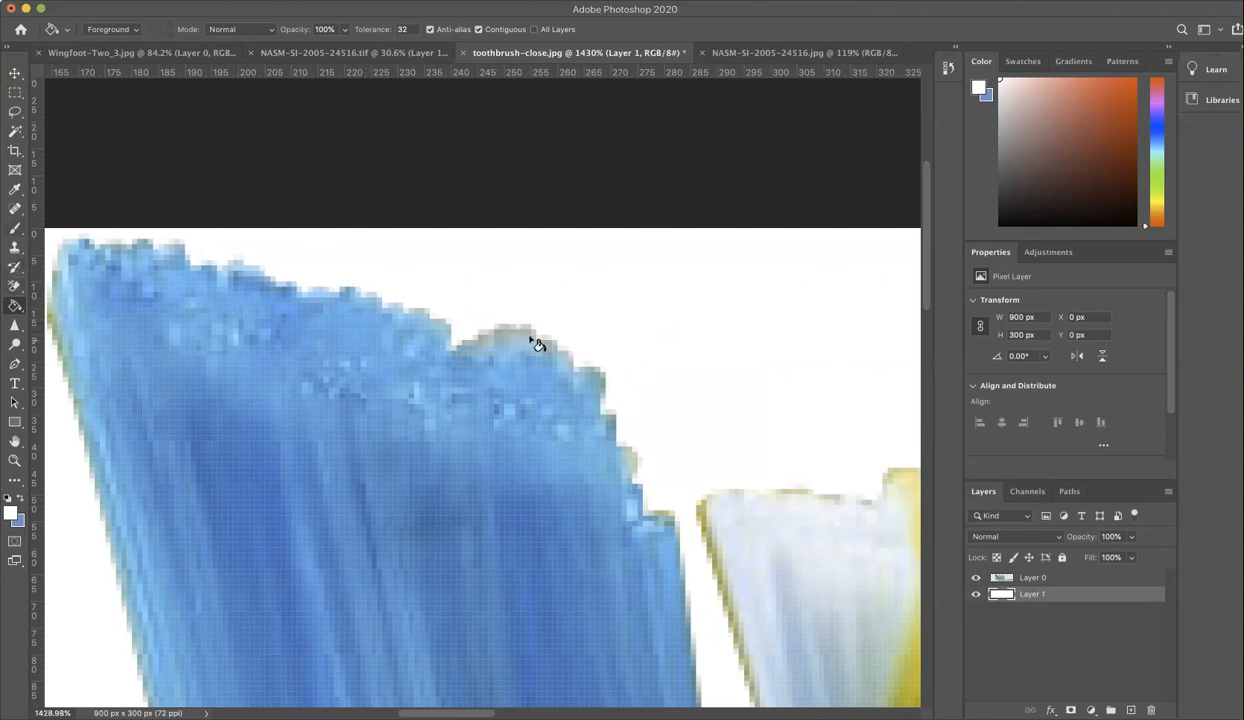
left_click(16, 290)
left_click(97, 297)
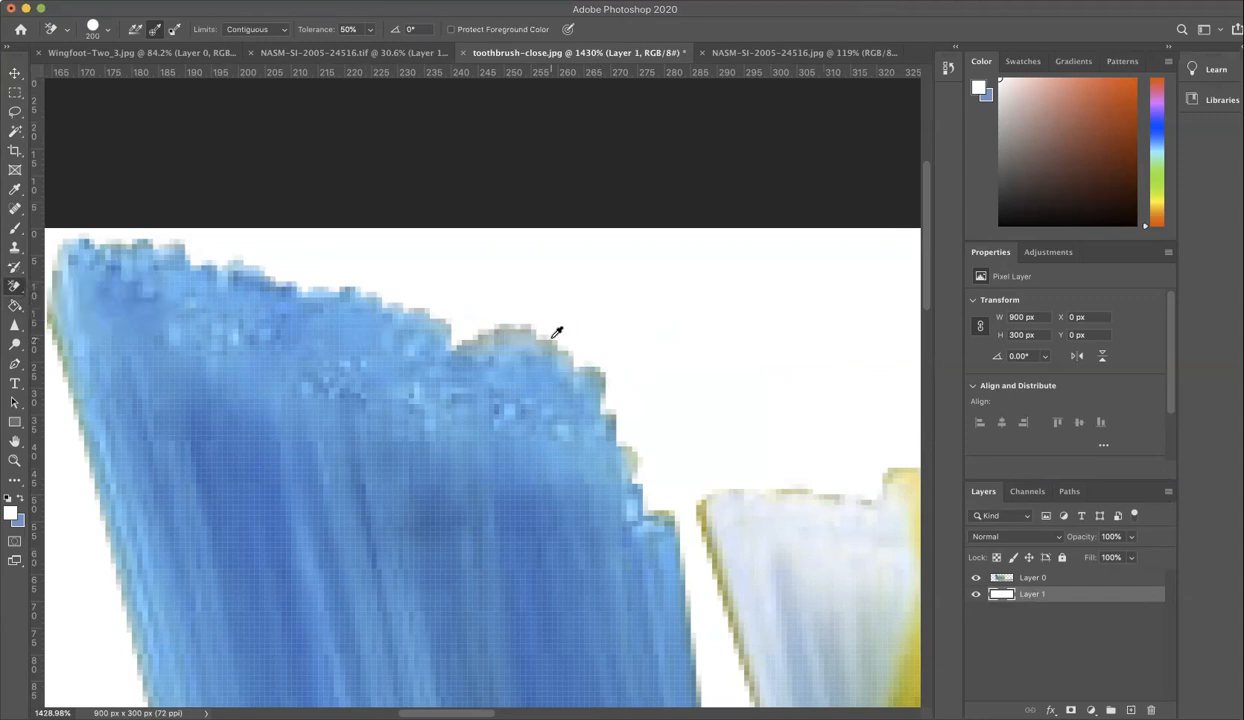
scroll(557, 332, "up", 3)
left_click(554, 341, "alt")
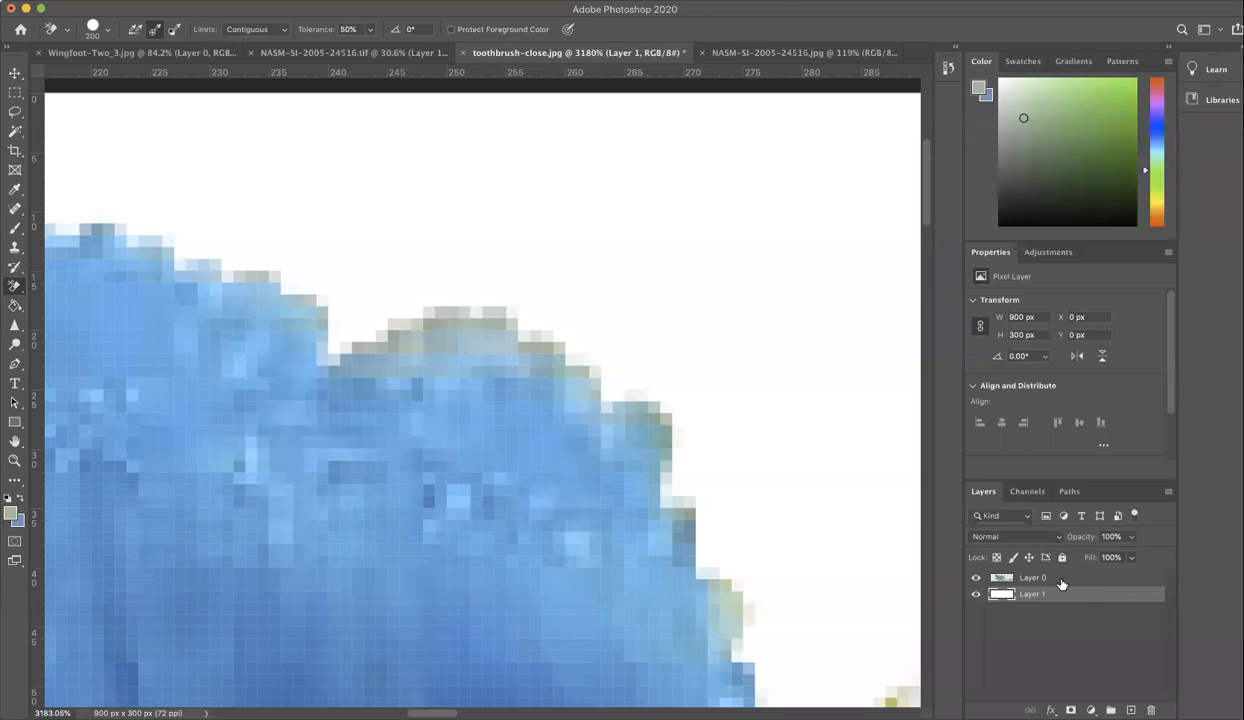
left_click(1030, 577)
left_click(503, 318, "alt")
mouse_move(490, 314)
left_mouse_down()
mouse_move(318, 321)
mouse_move(166, 218)
mouse_move(308, 290)
mouse_move(522, 342)
mouse_move(610, 406)
mouse_move(677, 492)
left_mouse_up()
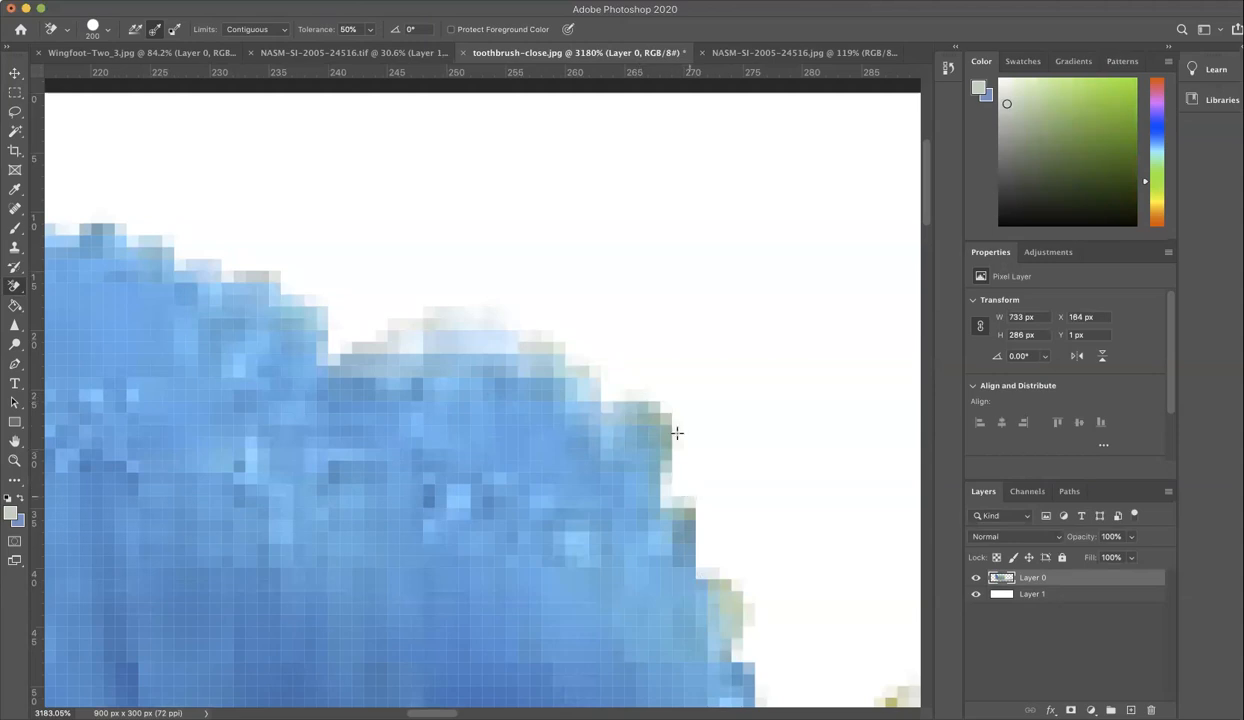
left_click(650, 400, "alt")
left_click_drag(650, 400, 736, 607)
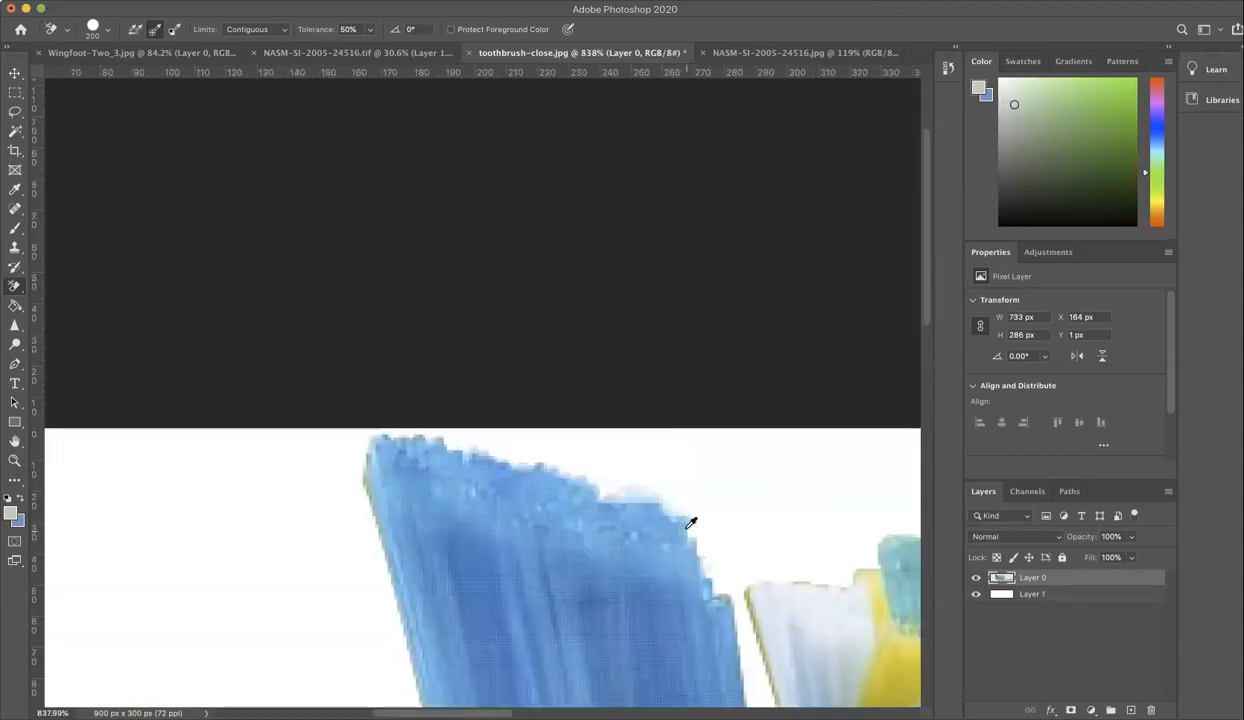
Sample the greenish fringe and erase it along the outer slanted edge of the blue bristles
scroll(691, 517, "down", 5)
left_click(364, 476, "alt")
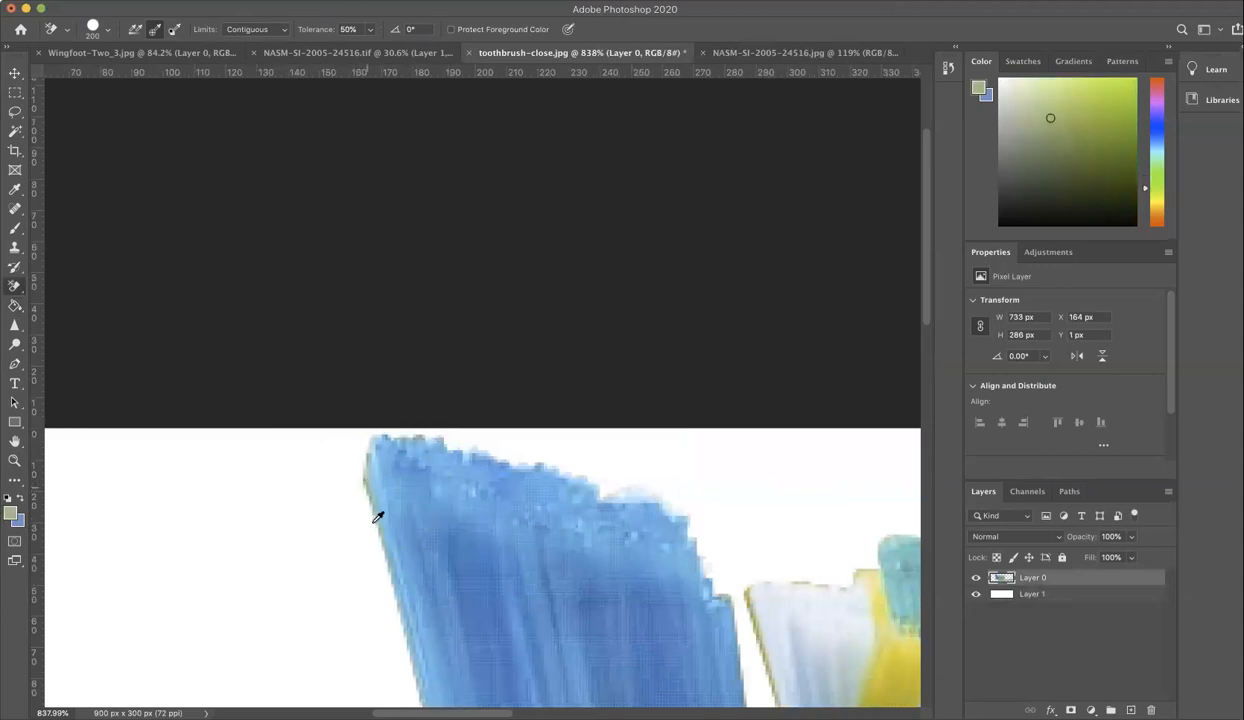
left_click_drag(372, 478, 409, 573)
scroll(447, 430, "down", 5)
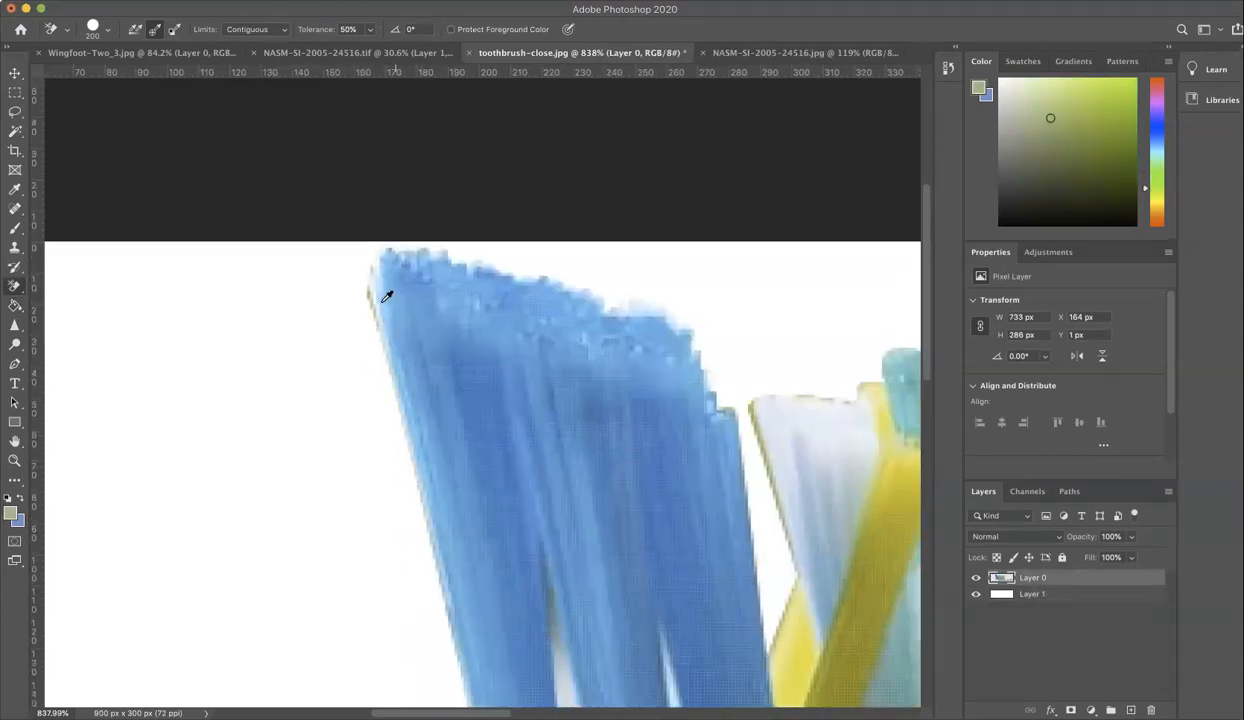
left_click_drag(373, 285, 386, 345)
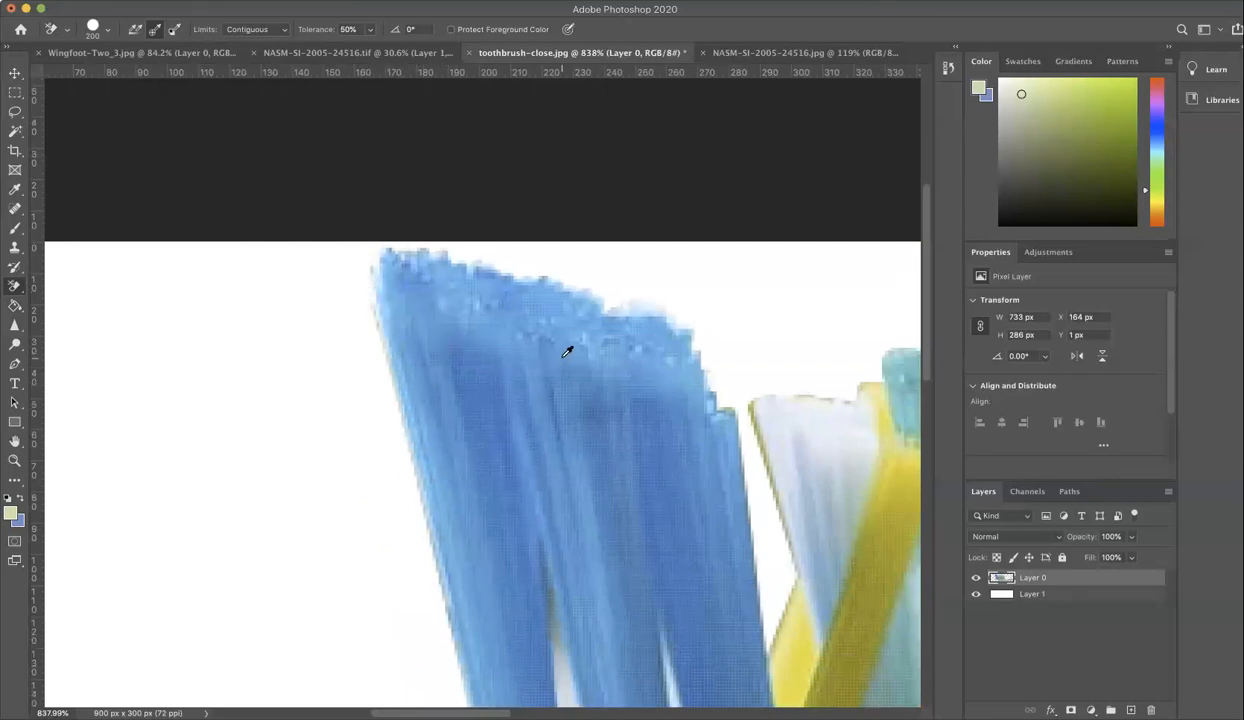
Erase the yellowish fringe around the tips of the white and yellow bristles next to the blue ones
scroll(566, 350, "down", 3)
left_click(680, 401)
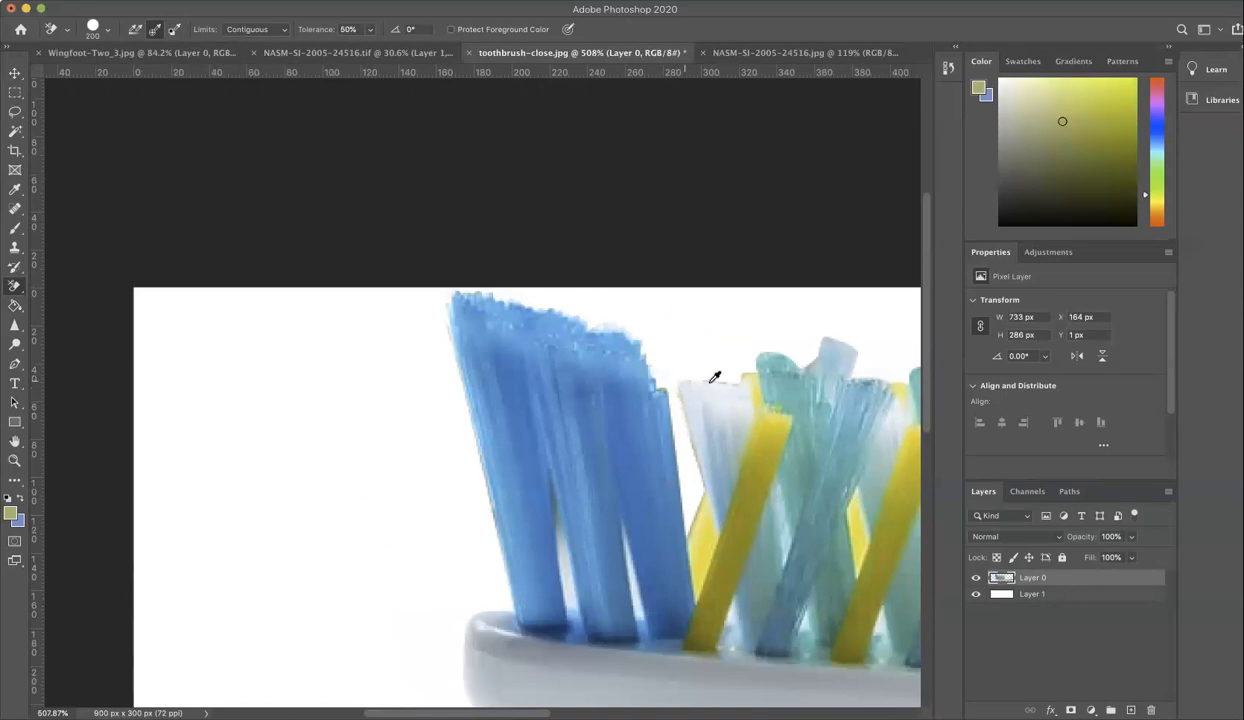
left_click(747, 378)
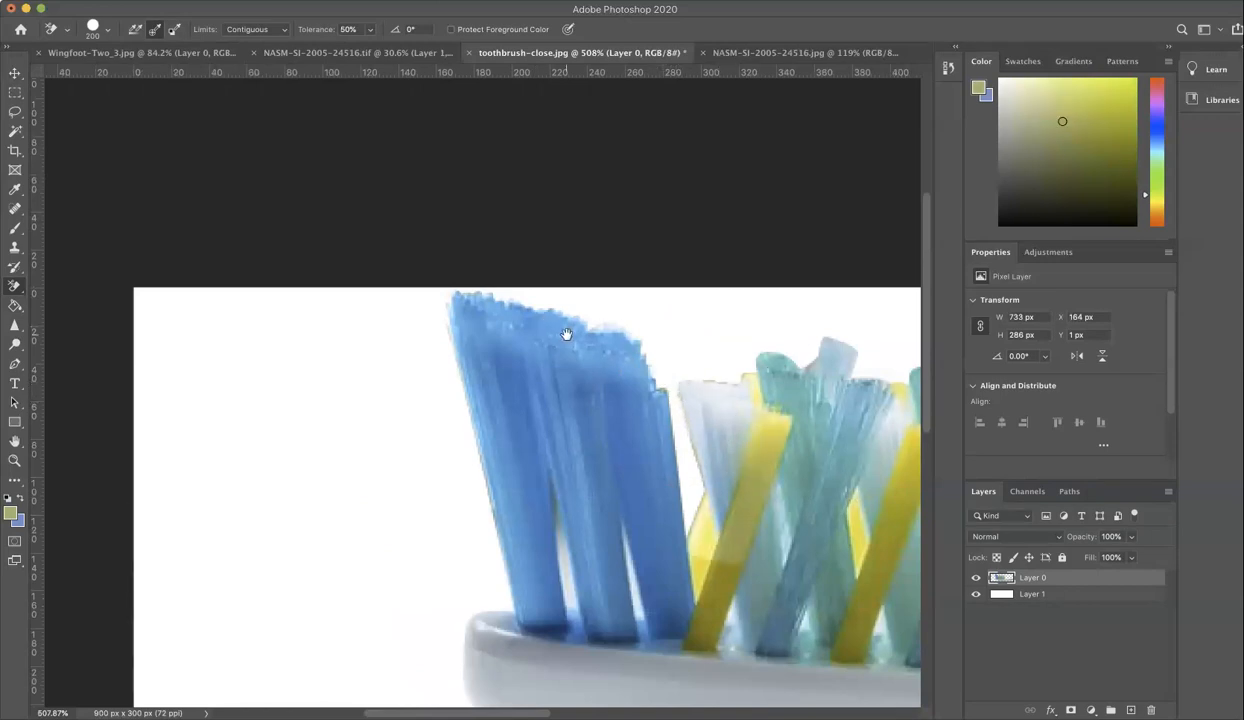
Switch to the Rectangular Marquee tool and examine the toothbrush edges against the white layer
left_click_drag(566, 334, 570, 406)
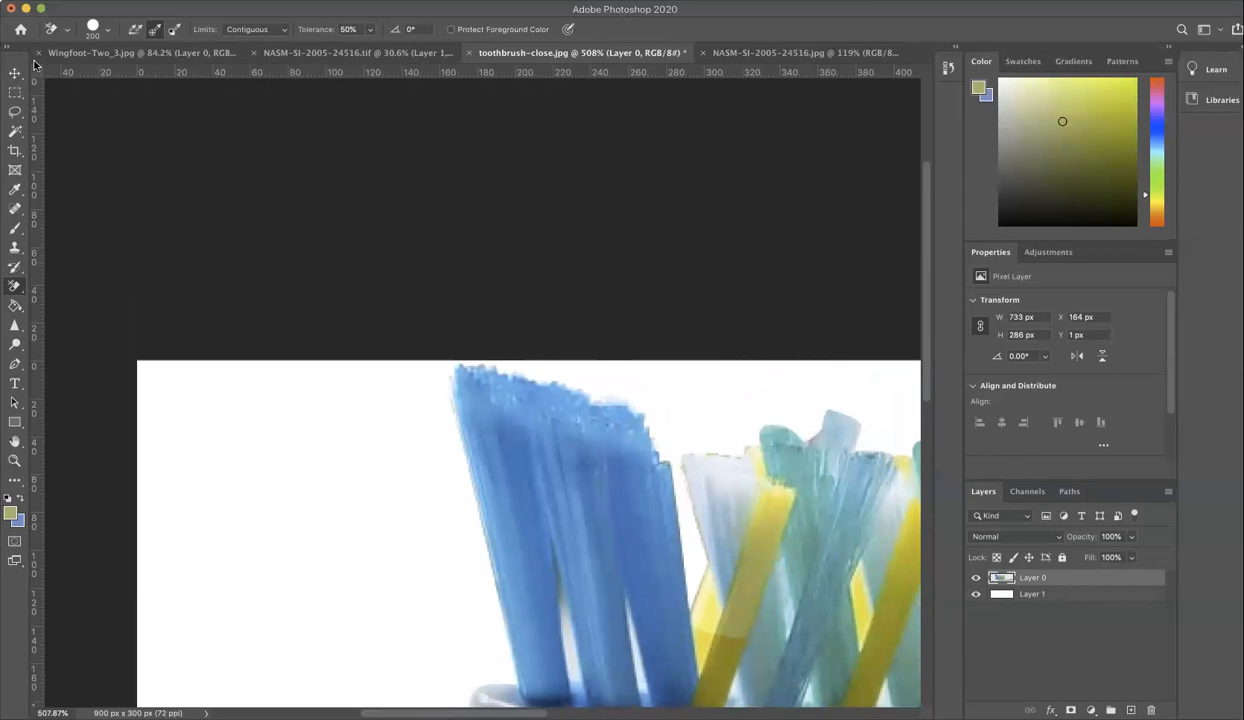
left_click(15, 92)
scroll(690, 493, "right", 3)
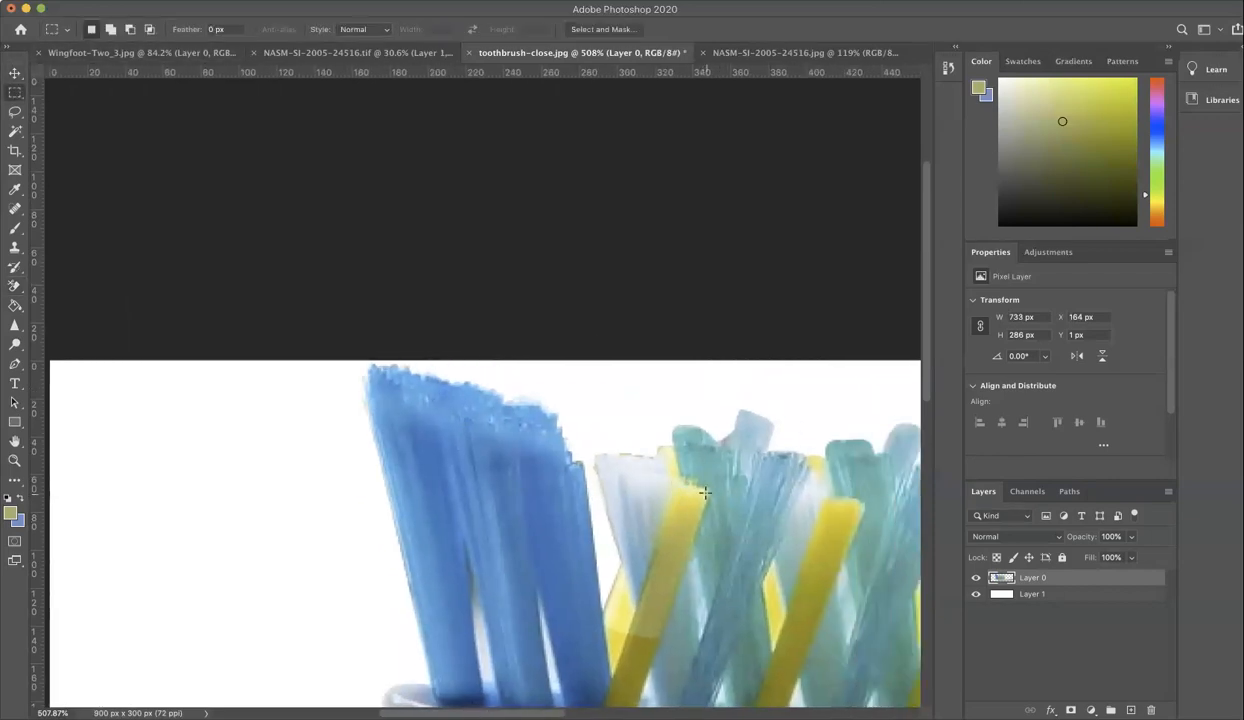
scroll(705, 493, "down", 2)
scroll(718, 487, "down", 4)
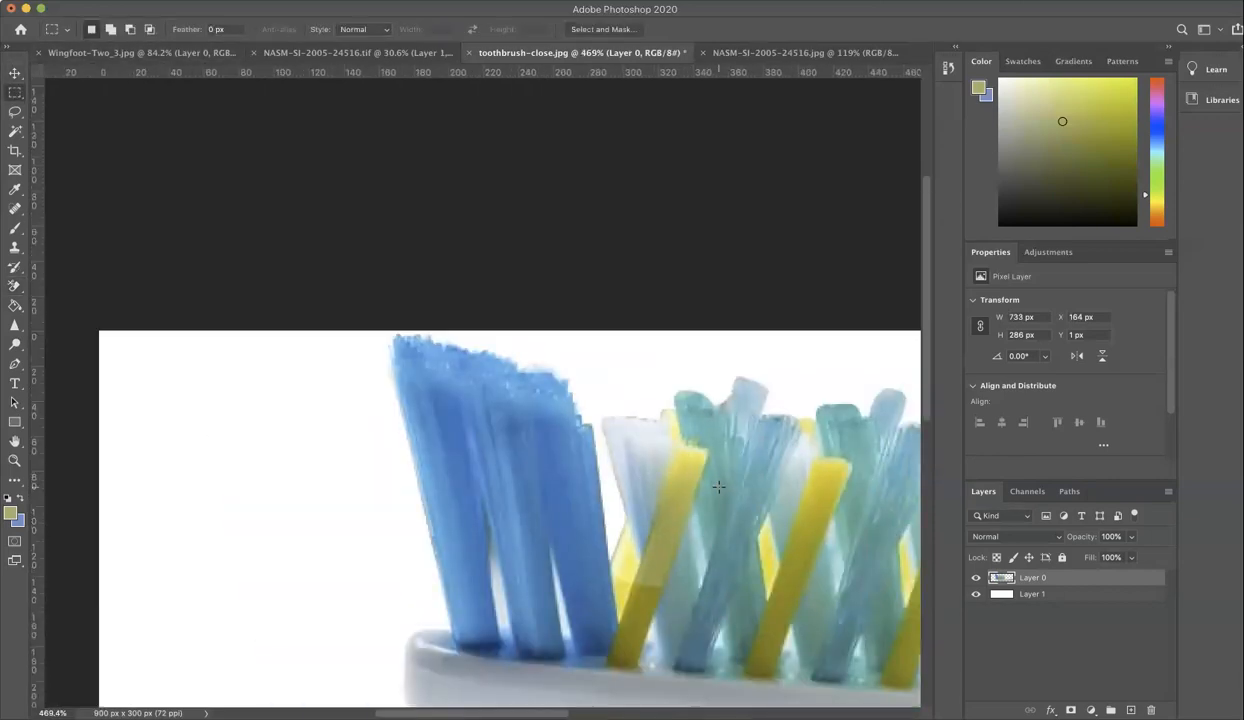
left_click_drag(840, 519, 473, 460)
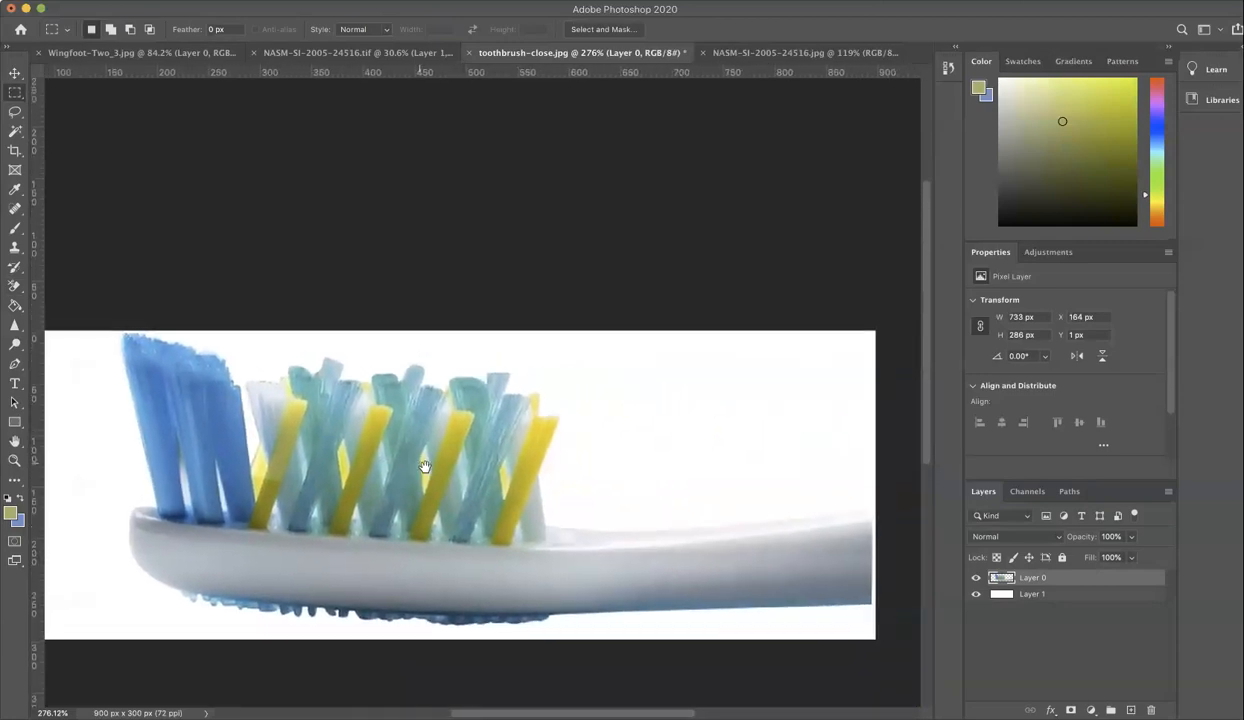